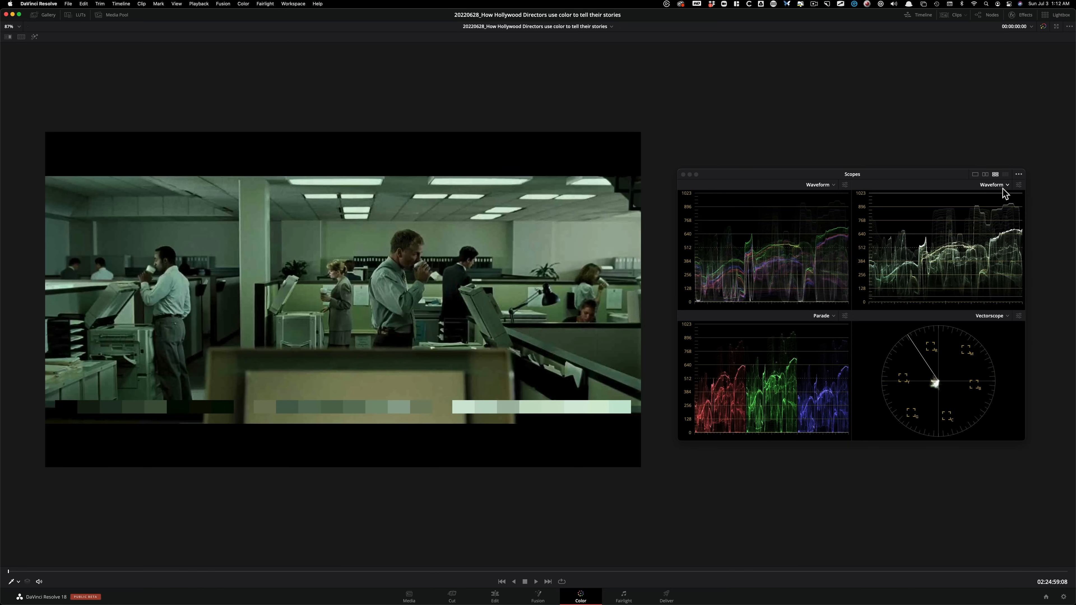
pyautogui.click(1020, 185)
pyautogui.click(1019, 185)
pyautogui.click(1021, 186)
pyautogui.click(1021, 187)
pyautogui.click(968, 195)
pyautogui.click(968, 195)
pyautogui.click(898, 214)
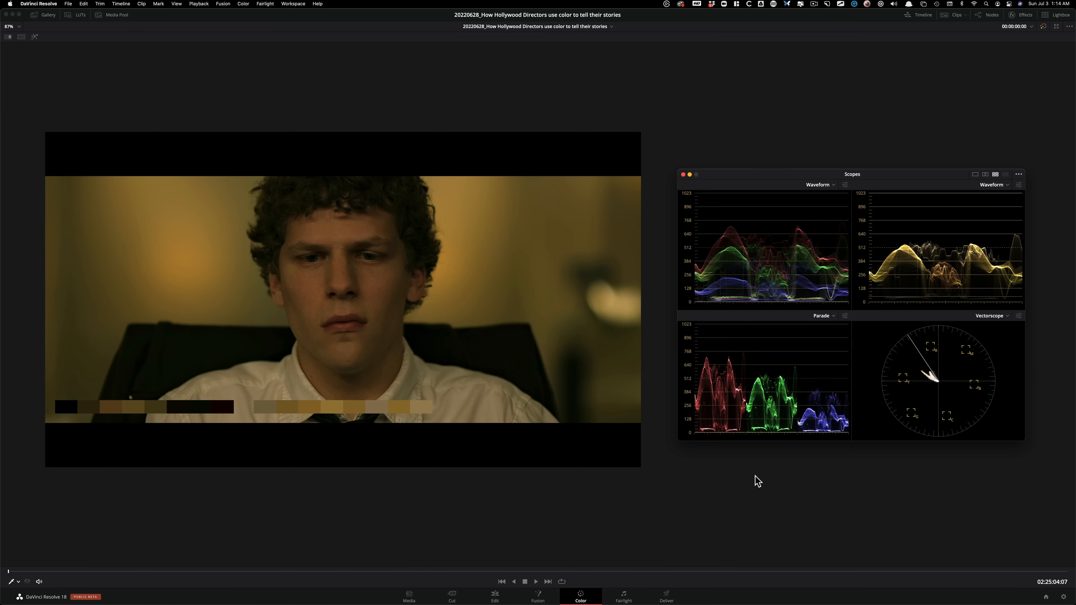
# Compare the dark window silhouette shot with the preceding warm portrait and green office shots in the viewer and scopes.
pyautogui.press('Down')
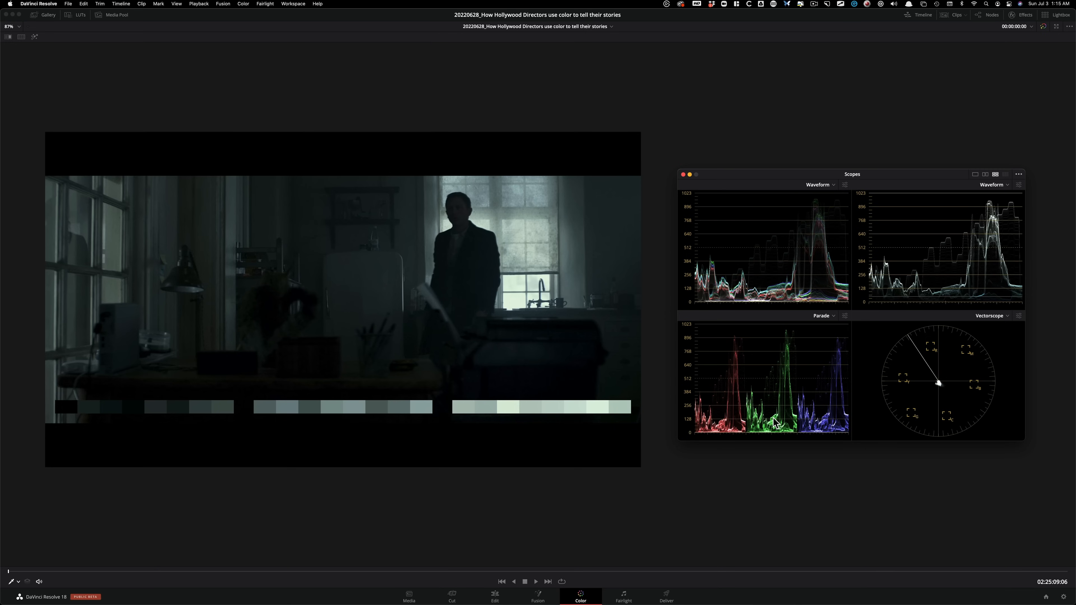
pyautogui.press('Up')
pyautogui.press('Up')
pyautogui.press('Down')
pyautogui.press('Down')
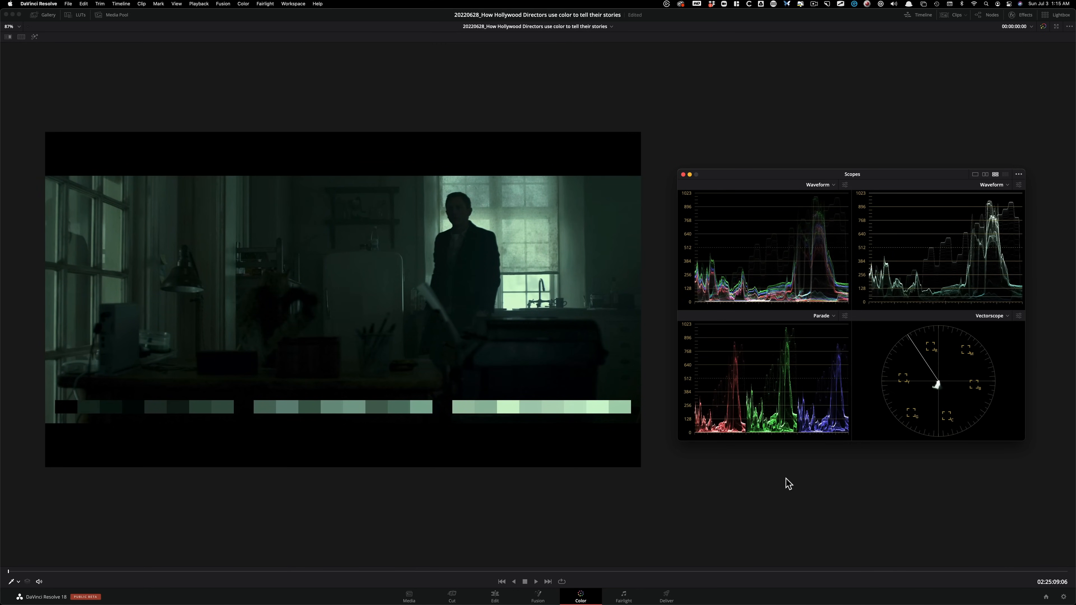
# Compare the green-tinted version of the window silhouette shot with the office copier shot by stepping between the clips.
pyautogui.press('Up')
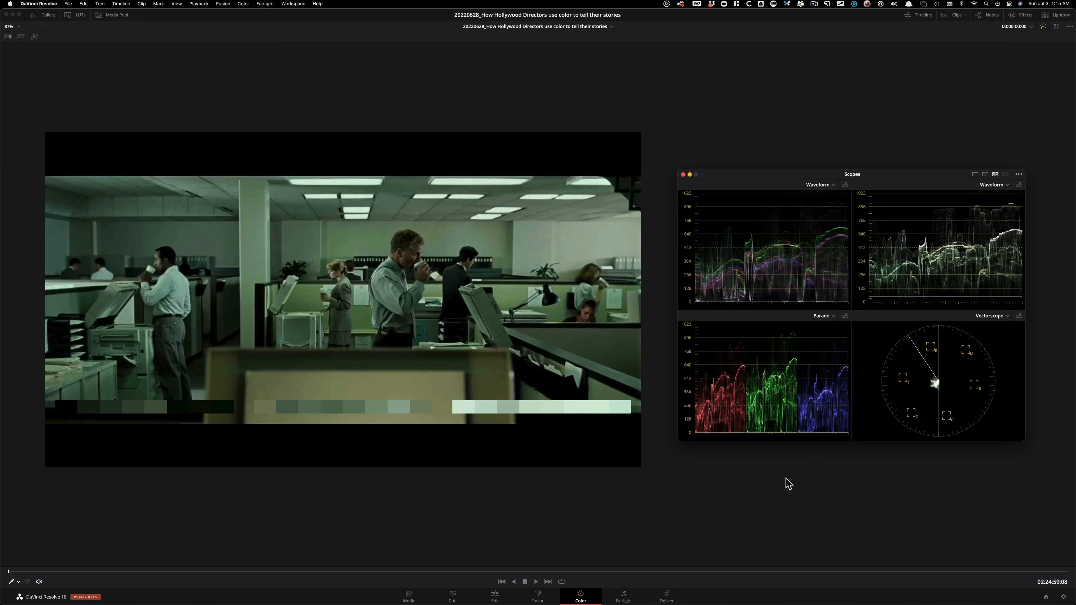
pyautogui.press('Down')
pyautogui.press('Up')
pyautogui.press('Up')
pyautogui.press('Down')
pyautogui.press('Down')
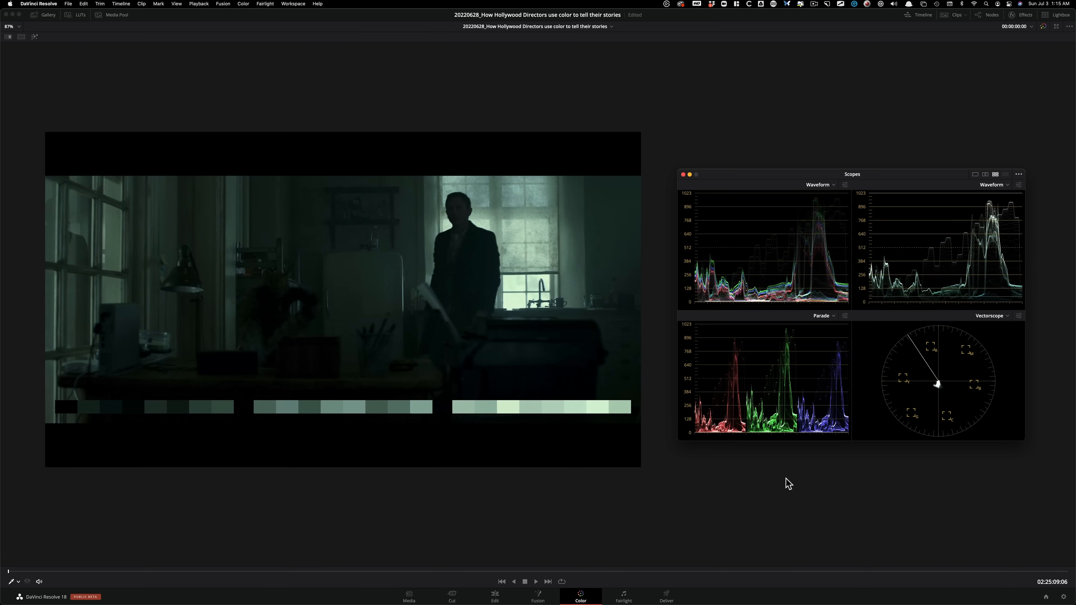
# Check the silhouette shot against the preceding clip again and disable the node that tints it green.
pyautogui.press('Up')
pyautogui.press('Down')
pyautogui.press('super+d')
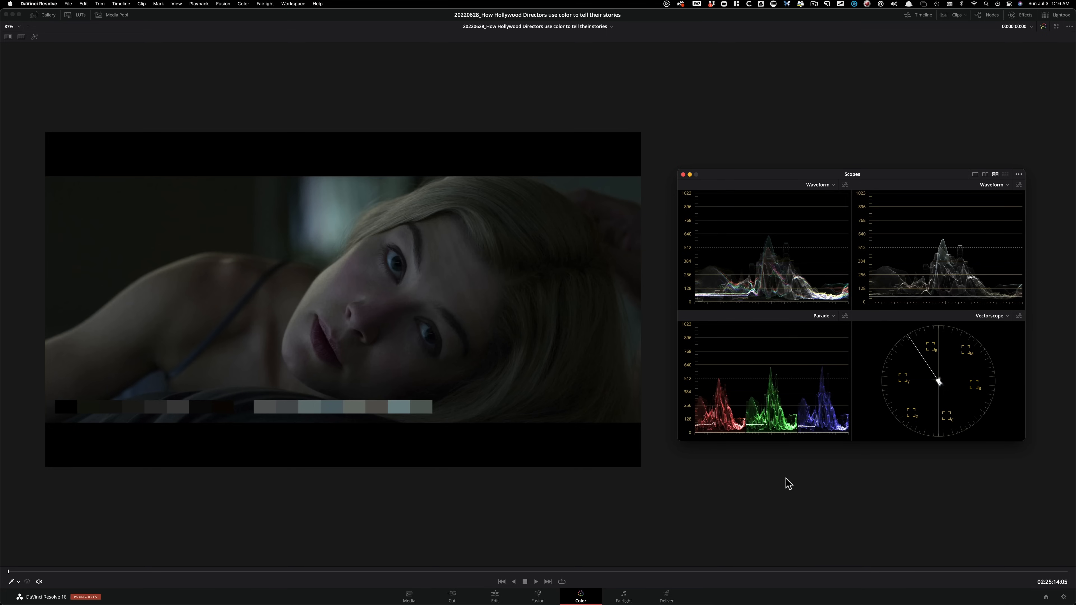
# Compare the reclining woman's close-up with the silhouette shot, and toggle the close-up's yellow-green tint node off and on.
pyautogui.press('Up')
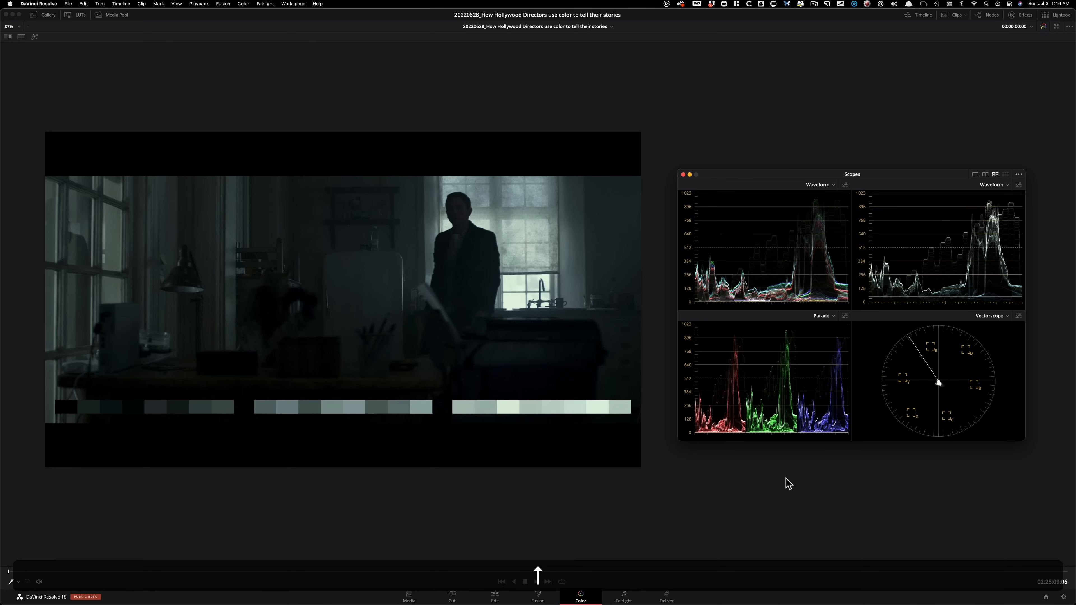
pyautogui.press('Down')
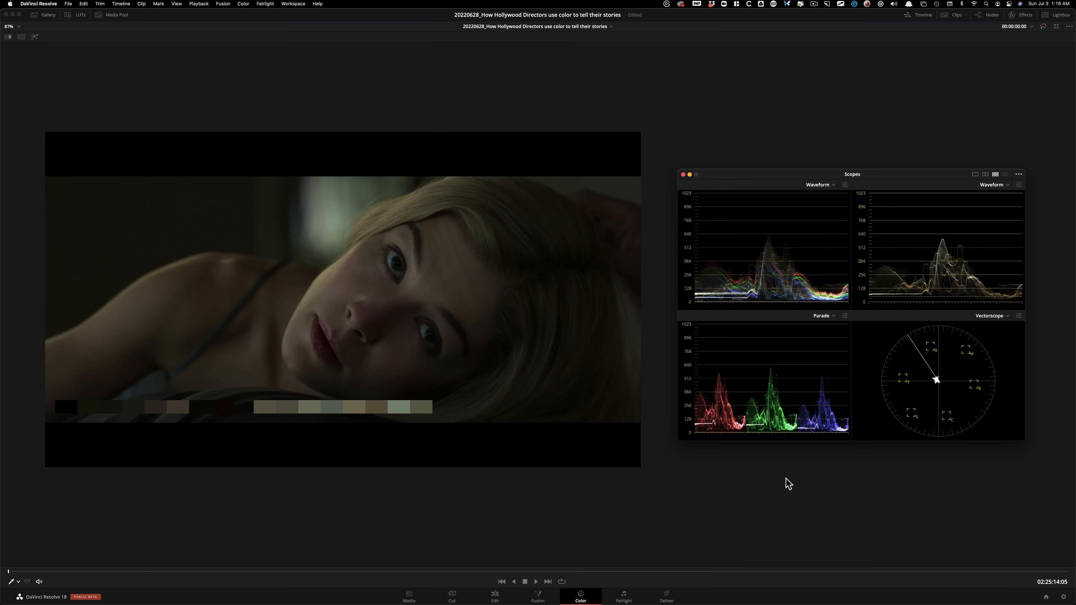
pyautogui.press('super+d')
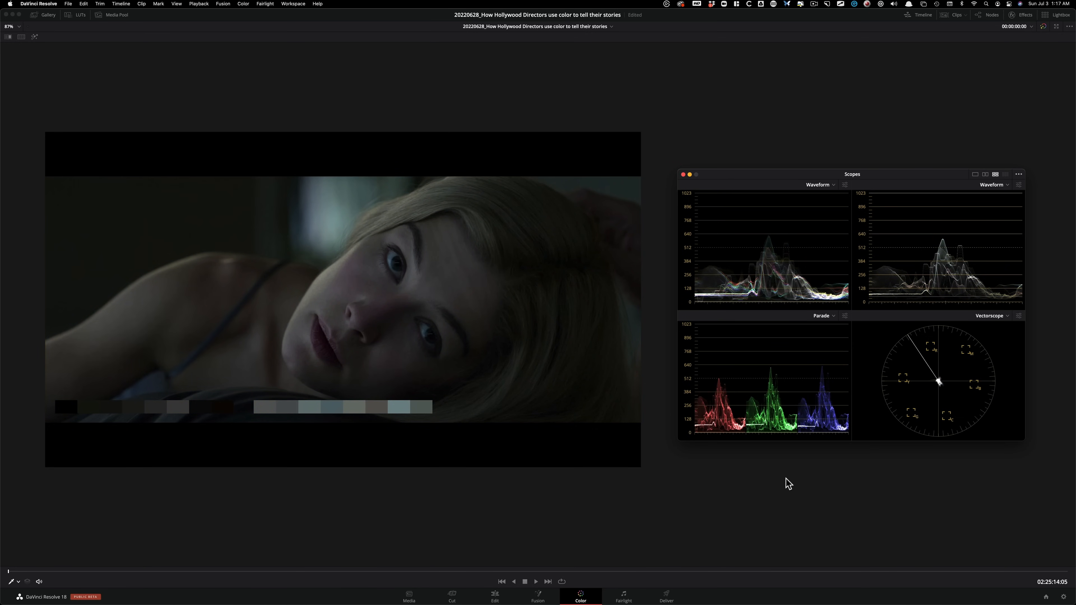
pyautogui.press('super+d')
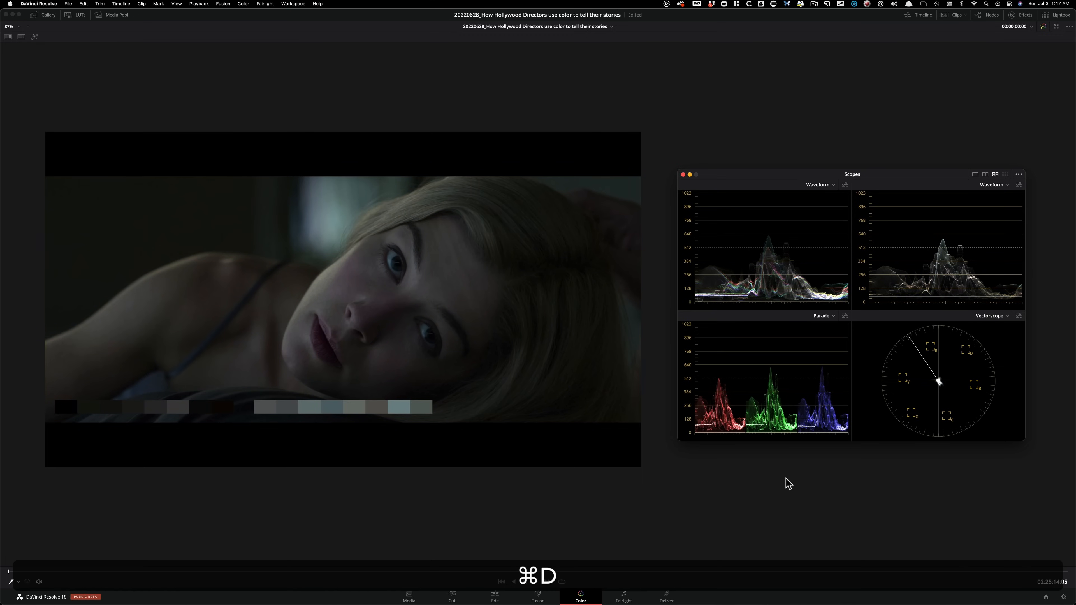
pyautogui.press('super+d')
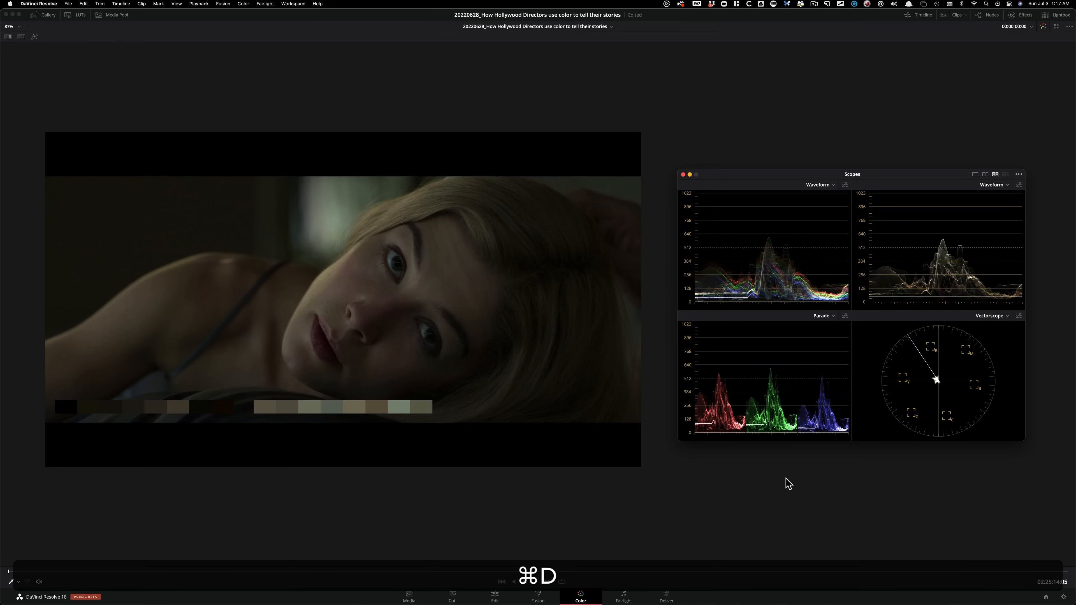
pyautogui.press('super+d')
pyautogui.press('super+d')
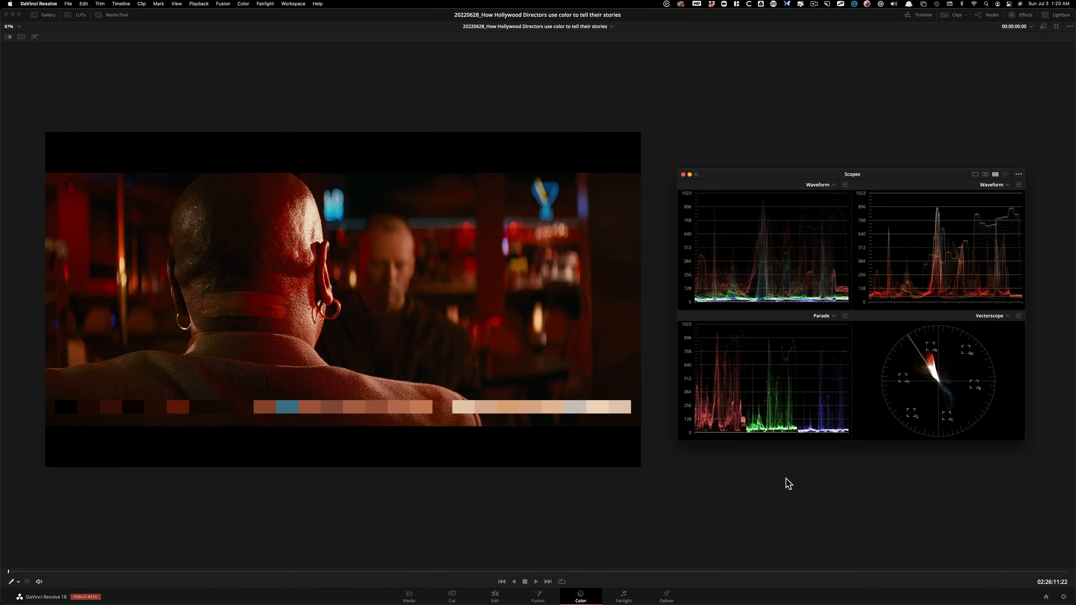
# Compare the red bar shot with the reclining woman's close-up, and toggle the bar shot's selected node to judge its saturation.
pyautogui.press('Up')
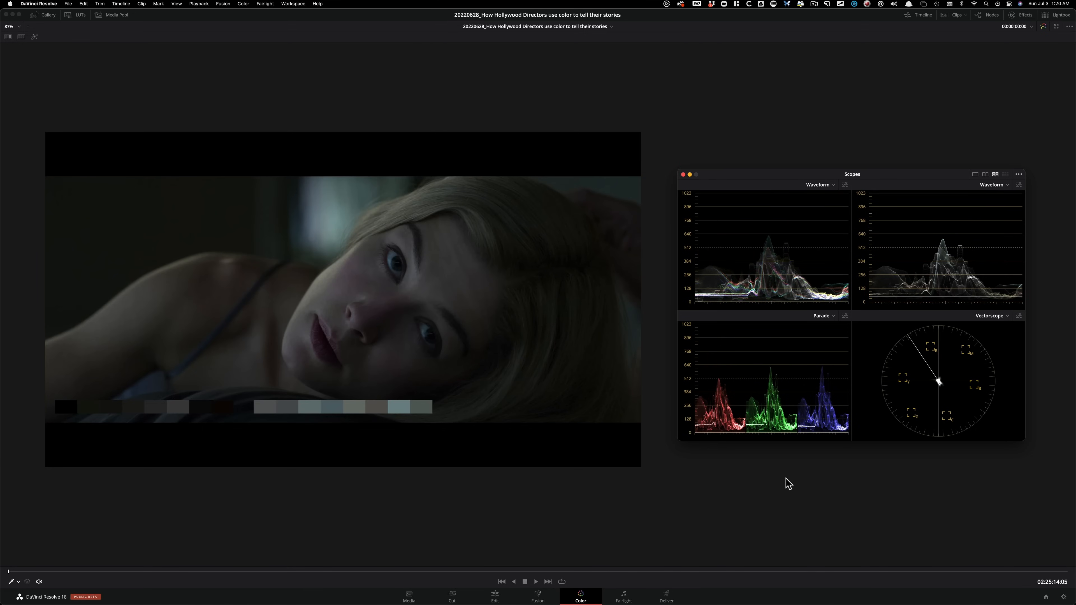
pyautogui.press('Down')
pyautogui.press('Up')
pyautogui.press('Down')
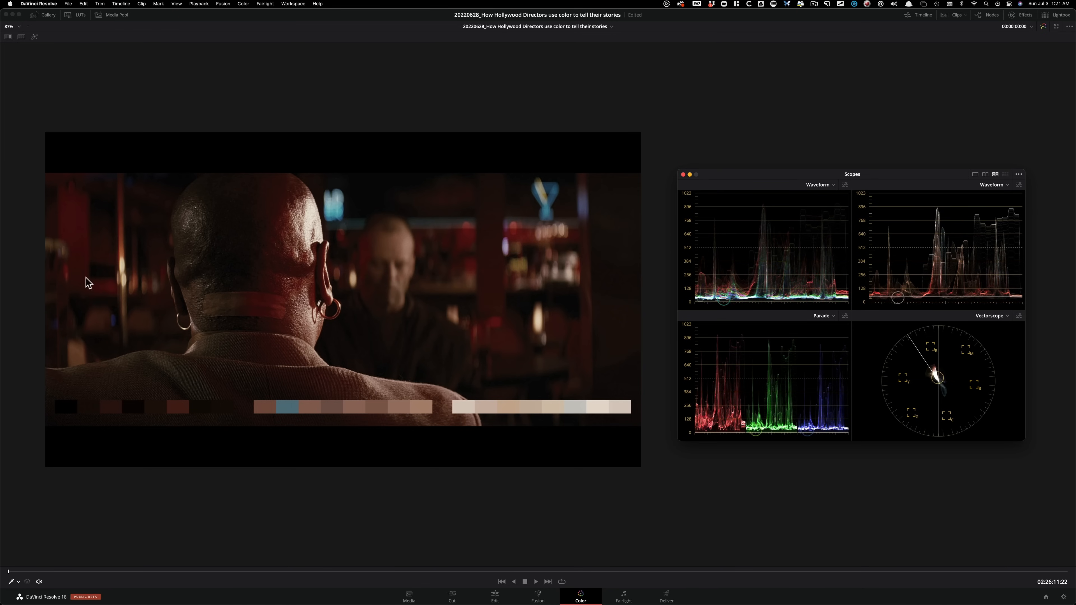
pyautogui.press('super+d')
pyautogui.press('super+d')
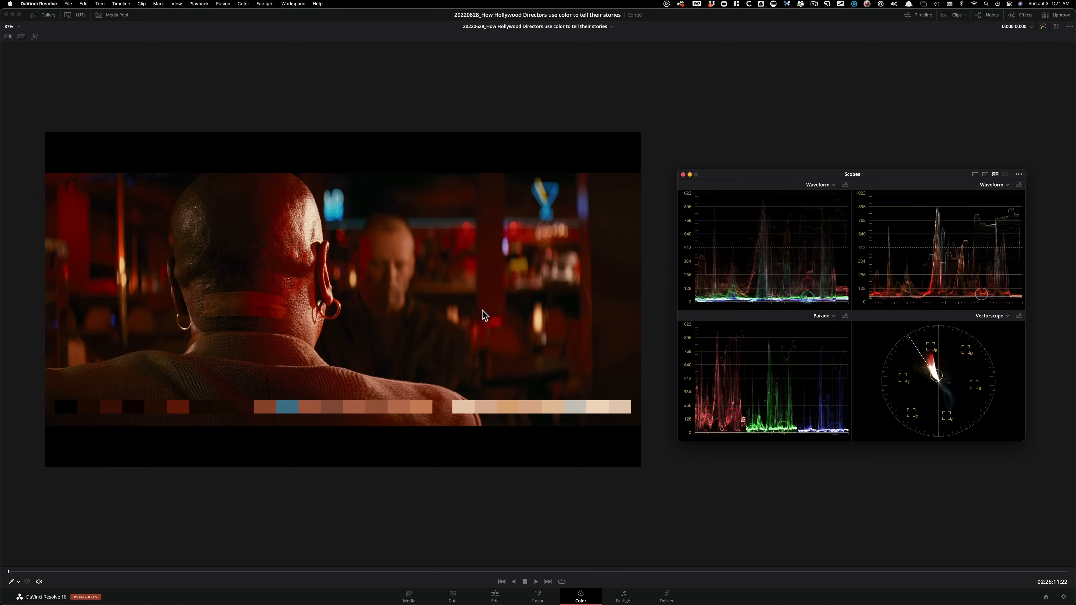
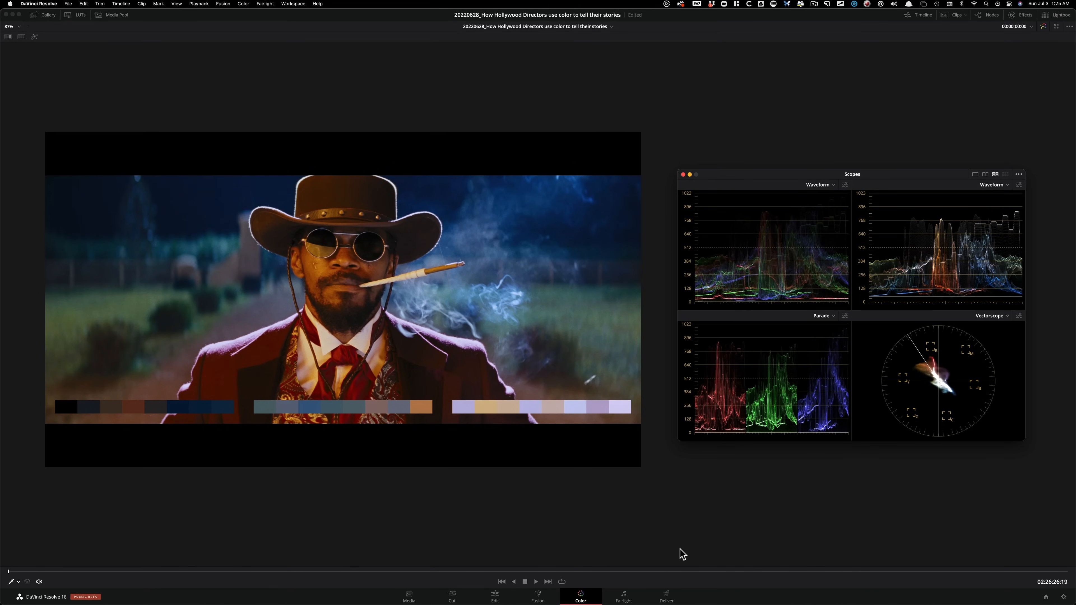
# Toggle the altered grade on the cowboy shot off and on to compare its saturation in the viewer and scopes.
pyautogui.press('super+d')
pyautogui.press('super+d')
pyautogui.press('super+d')
pyautogui.press('super+d')
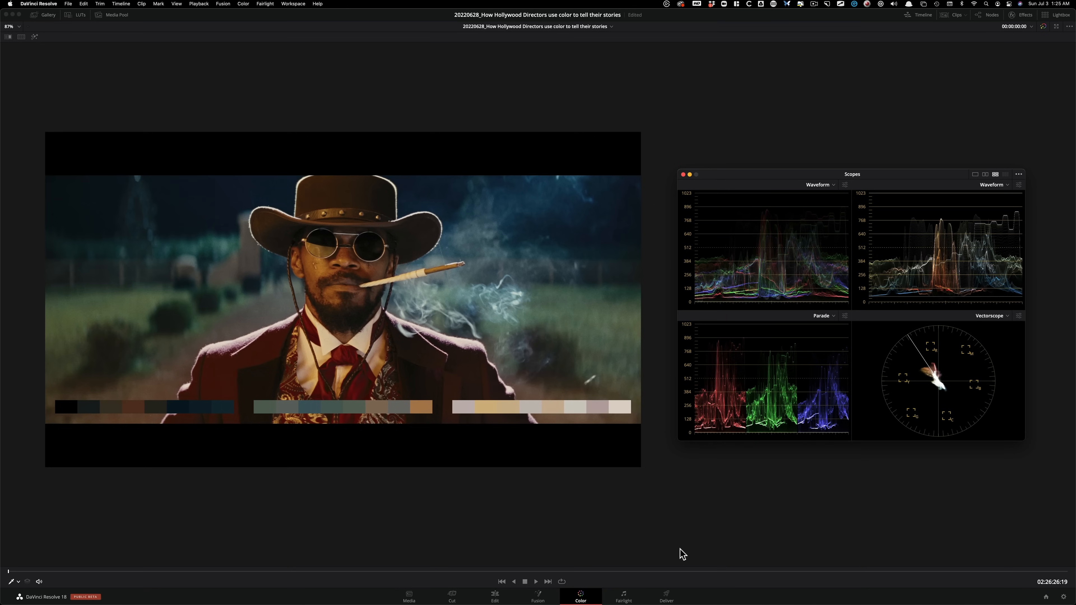
pyautogui.press('super+d')
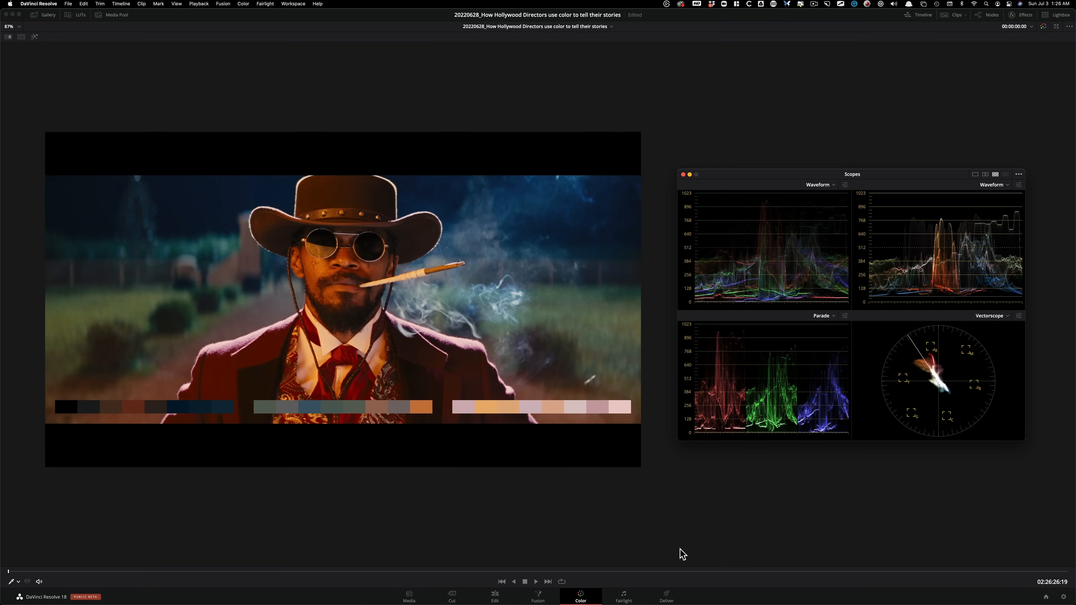
pyautogui.press('super+d')
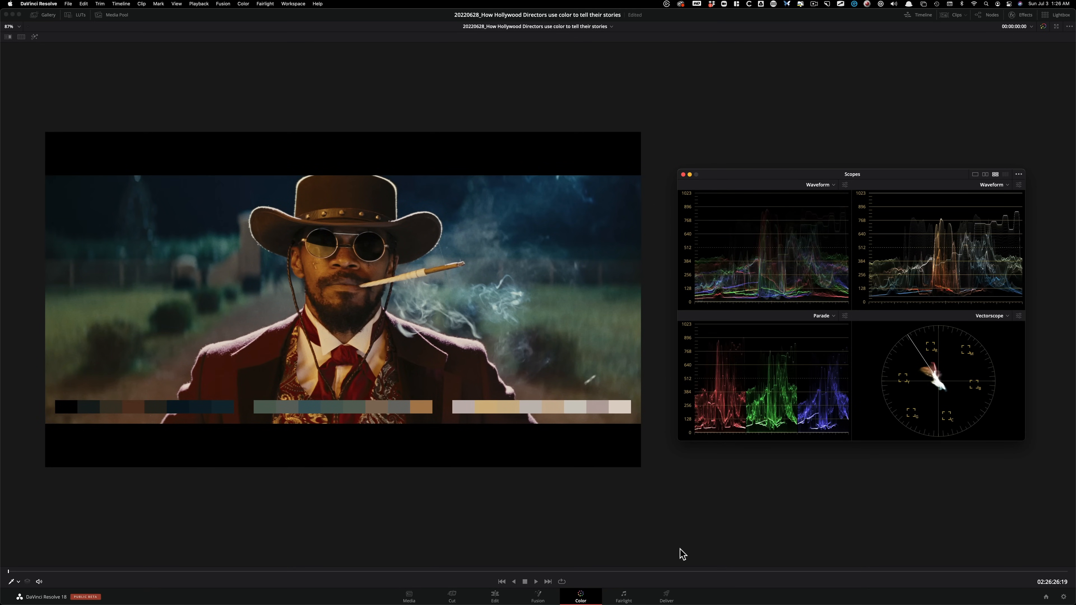
pyautogui.press('super+d')
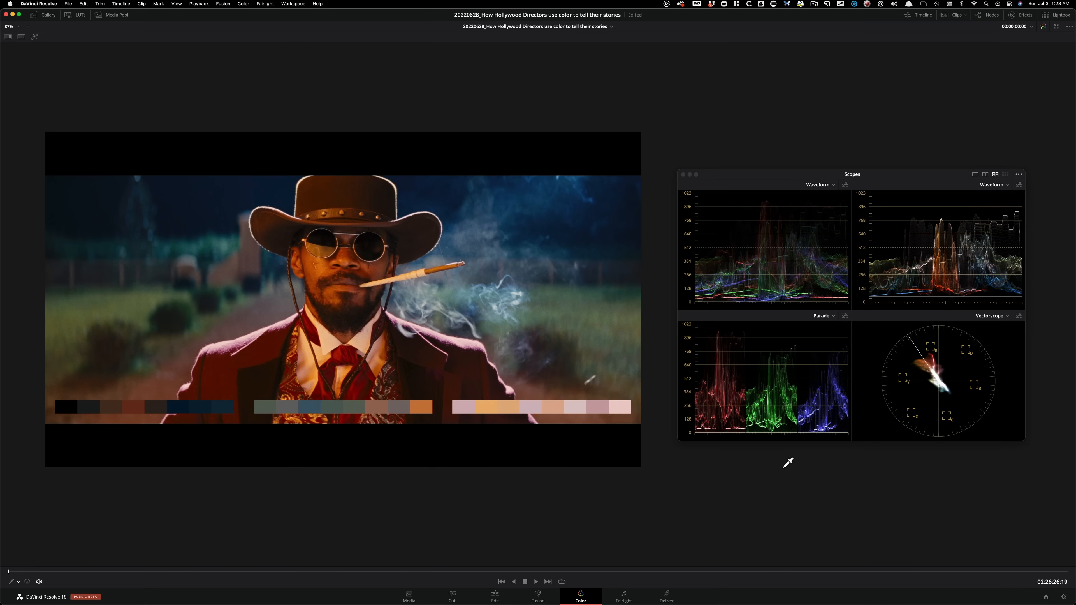
pyautogui.press('super+alt+w')
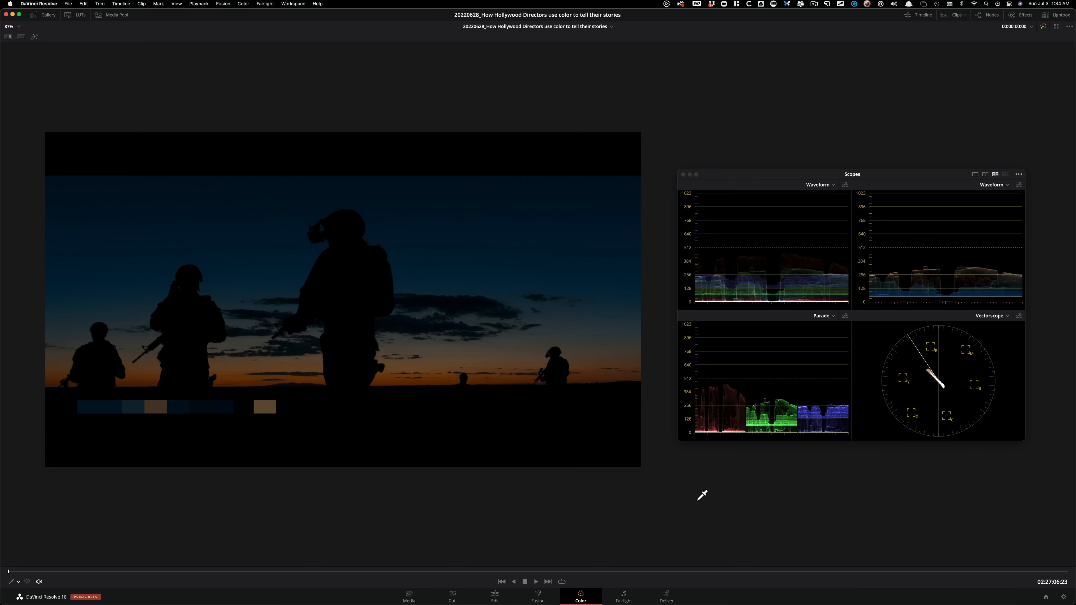
# Advance from the soldiers silhouette and compare the kitchen couple shot with the orange-lit close-up of the woman.
pyautogui.press('Down')
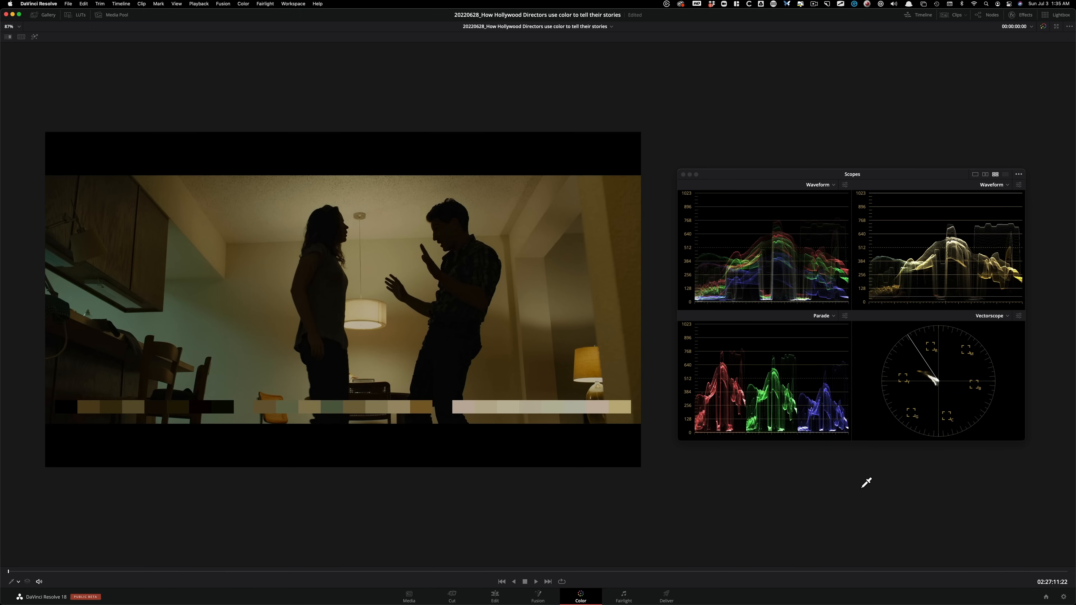
pyautogui.press('Down')
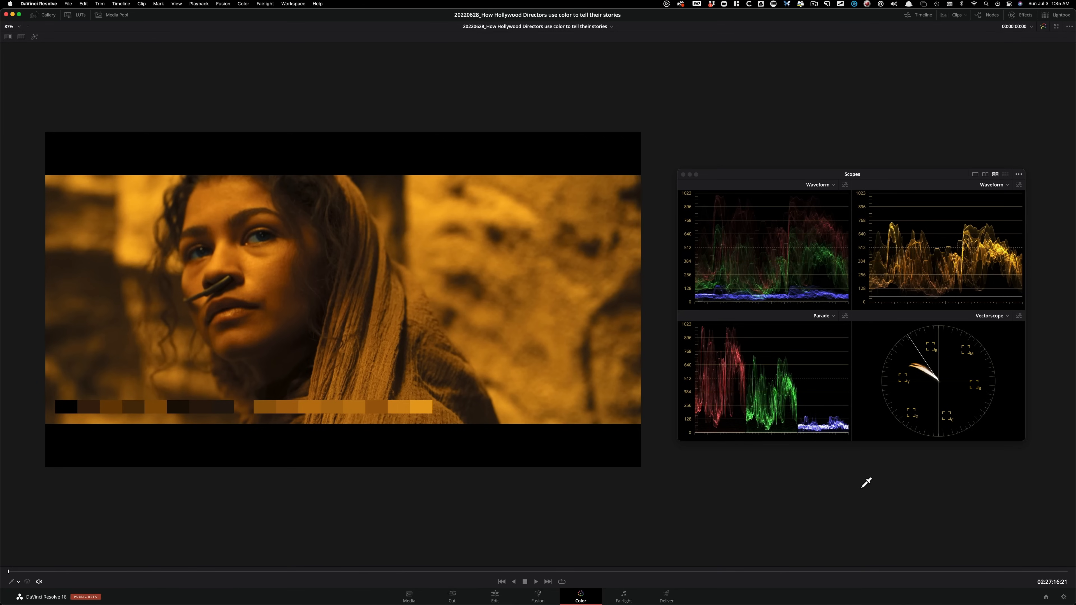
pyautogui.press('Up')
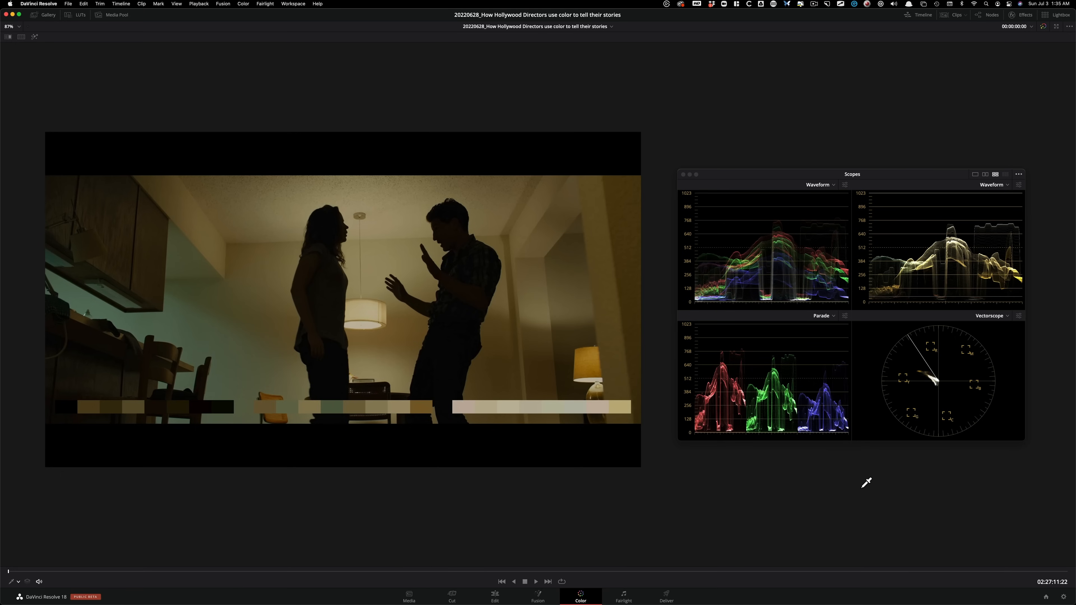
pyautogui.press('Down')
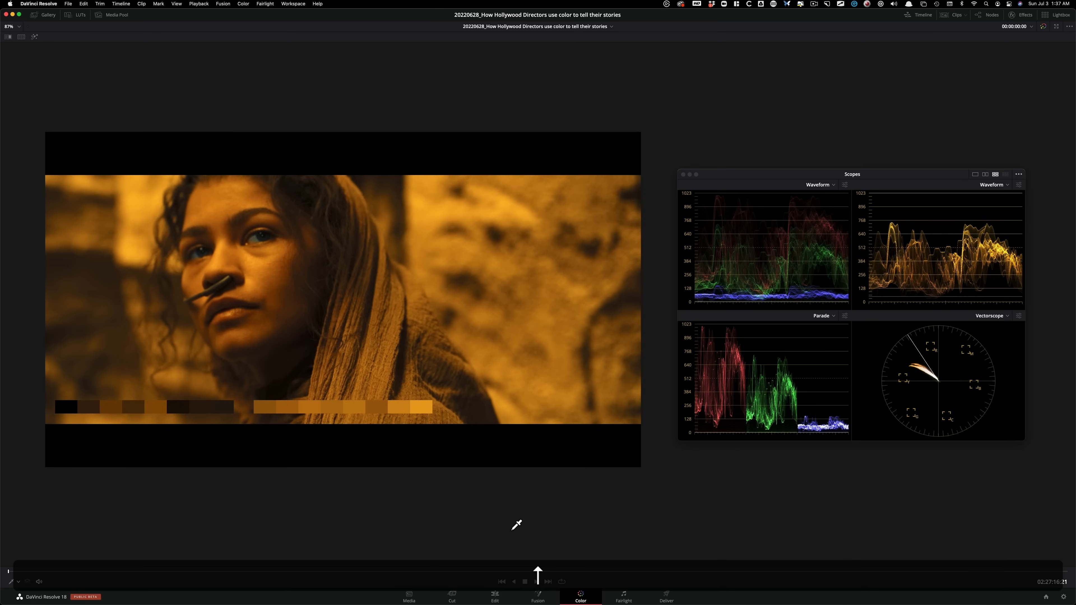
# Compare the orange close-up, the blue coastal cliff shot and the desert army shot by stepping back and forth between the clips.
pyautogui.press('Down')
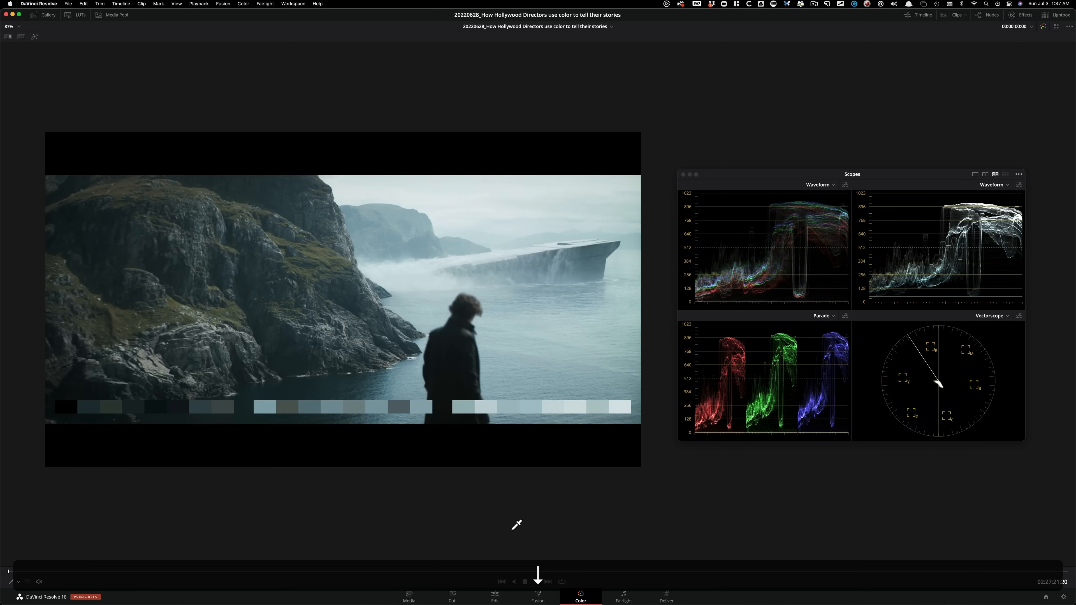
pyautogui.press('Down')
pyautogui.press('Up')
pyautogui.press('Up')
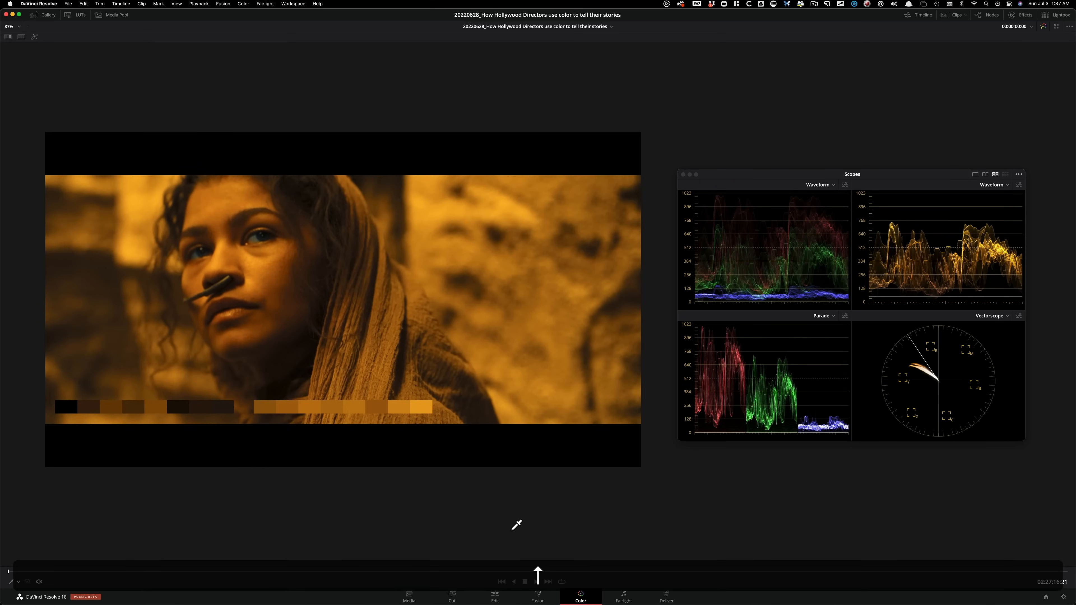
pyautogui.press('Down')
pyautogui.press('Down')
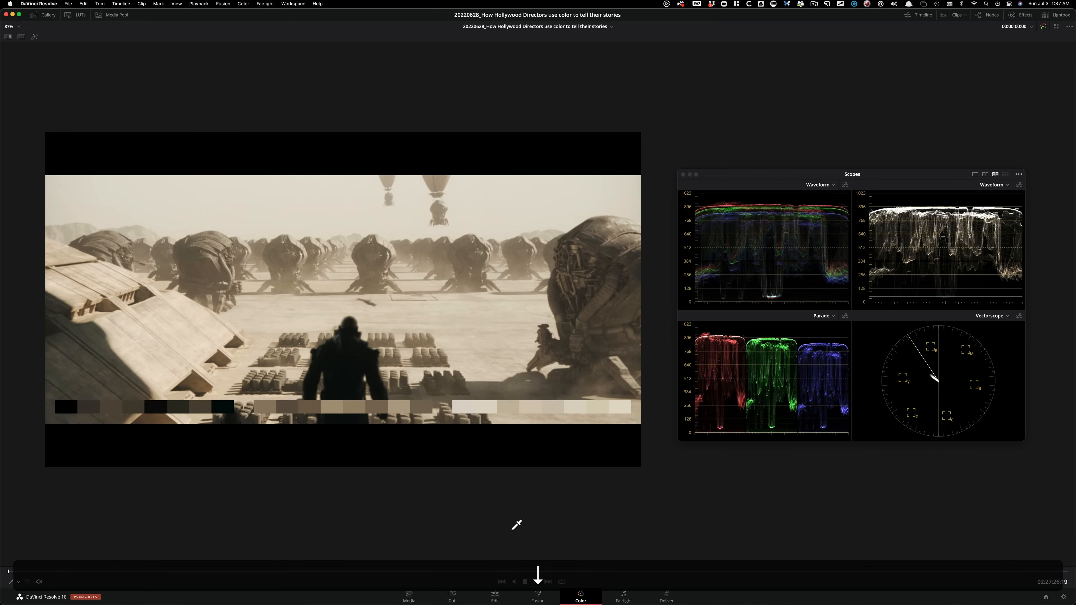
pyautogui.press('Up')
pyautogui.press('Up')
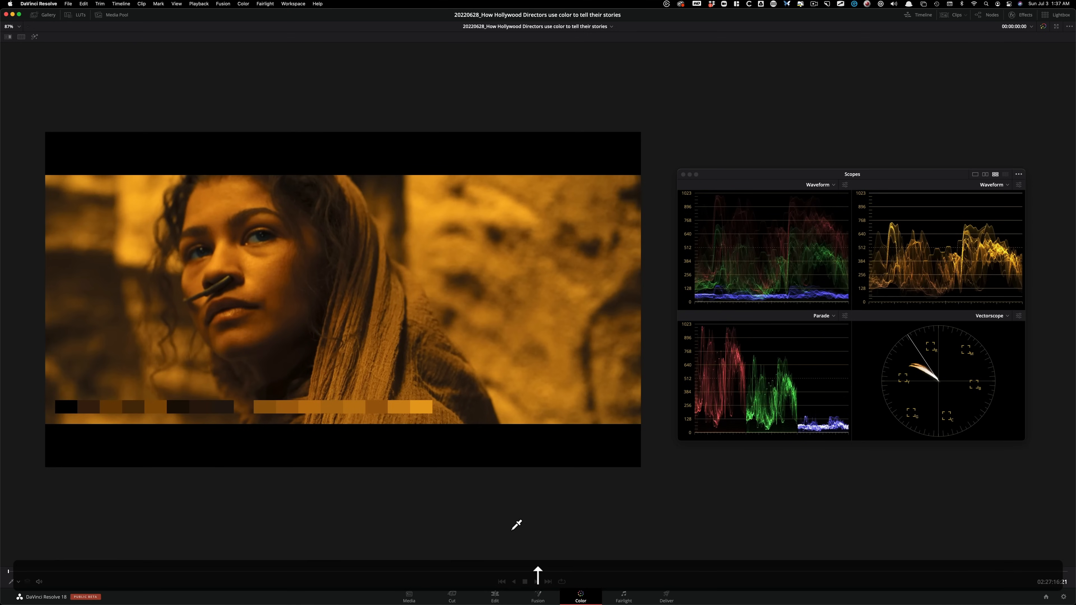
pyautogui.press('Down')
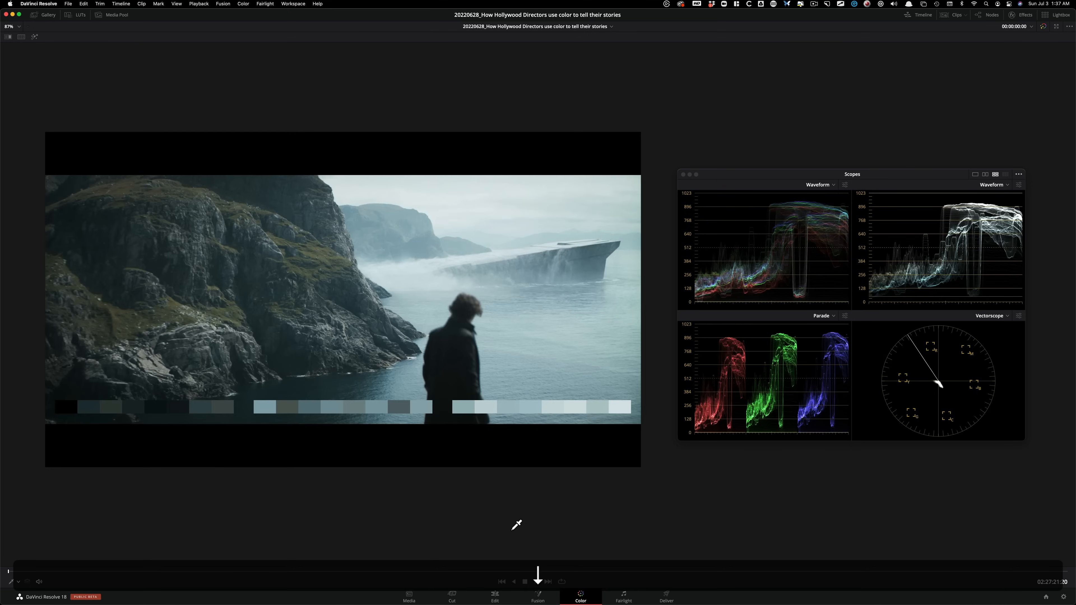
pyautogui.press('Up')
pyautogui.press('Down')
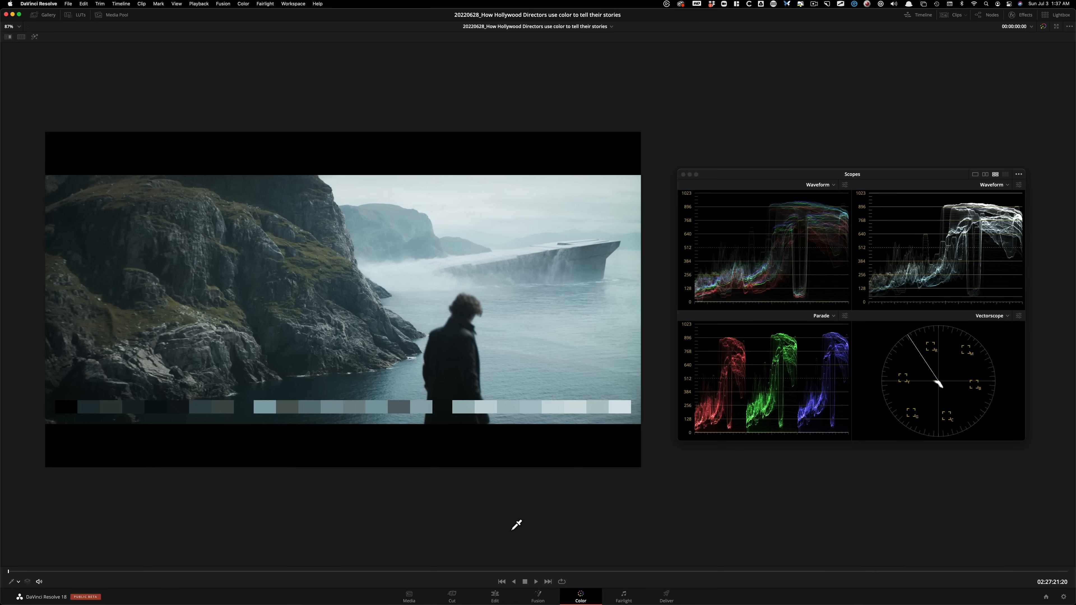
# Go to the desert army shot and toggle its warm orange tint node repeatedly to compare the two versions.
pyautogui.press('Down')
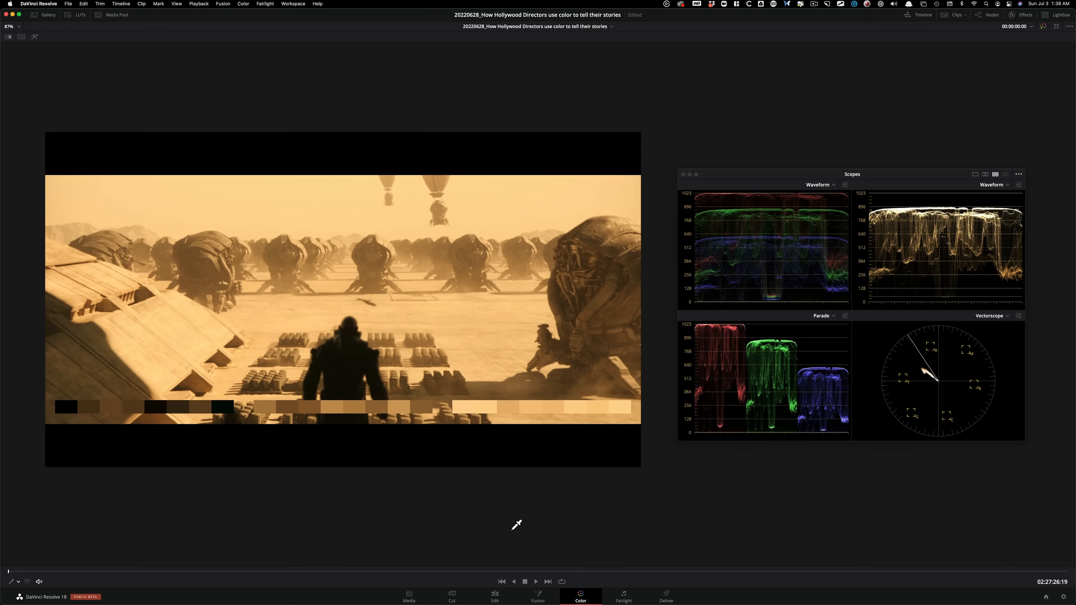
pyautogui.press('super+d')
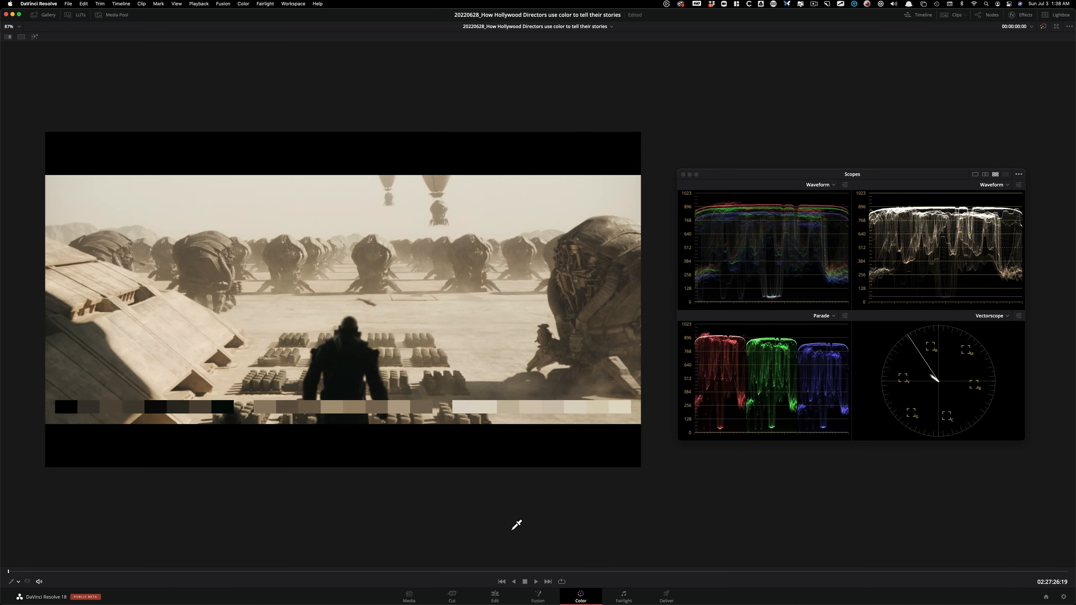
pyautogui.press('super+d')
pyautogui.press('super+d')
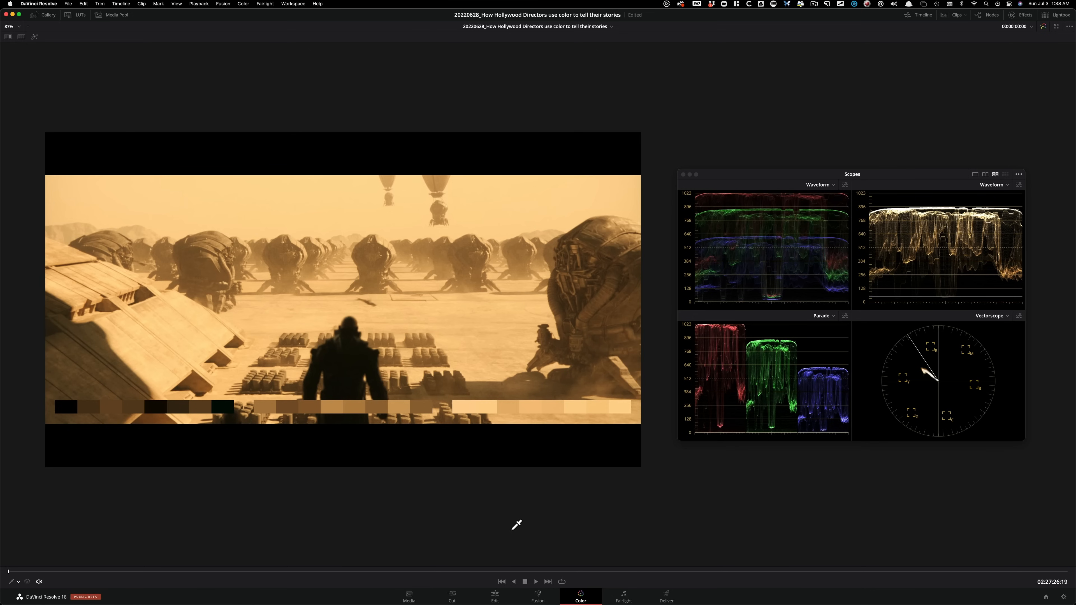
pyautogui.press('super+d')
pyautogui.press('super+d')
pyautogui.press('super+d')
pyautogui.press('super+d')
pyautogui.press('super+d')
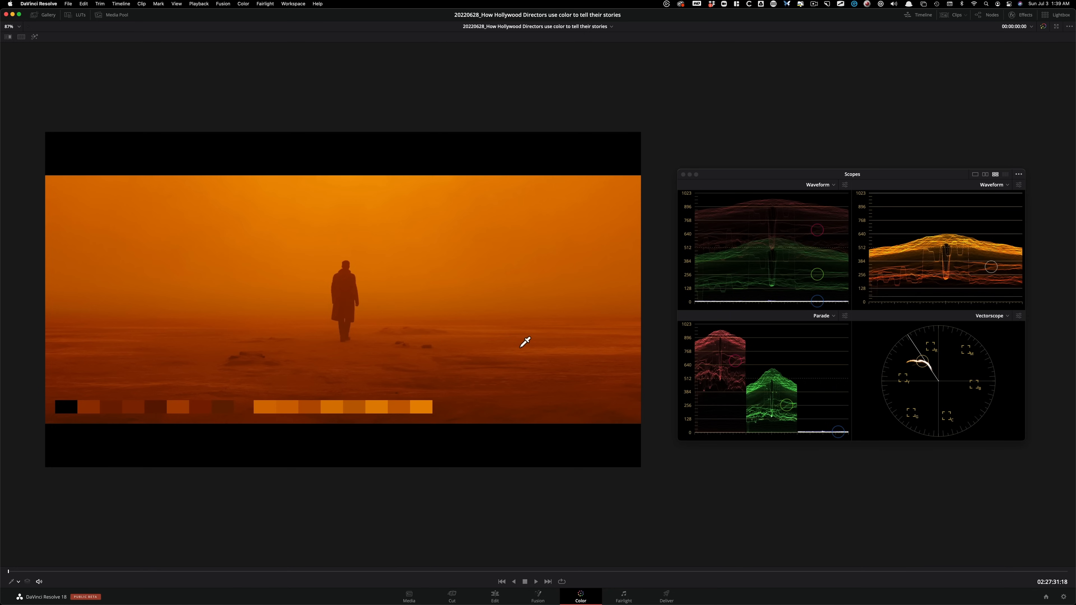
# Compare the lone figure in the orange haze with the preceding desert and coastal shots, and advance to the dark corridor shot.
pyautogui.press('Up')
pyautogui.press('Up')
pyautogui.press('Up')
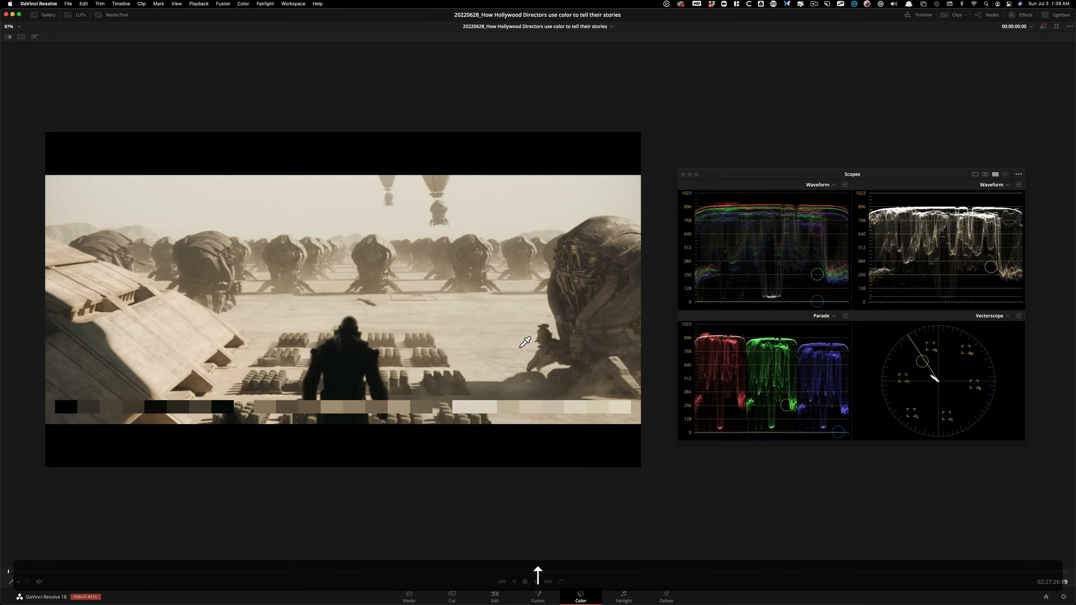
pyautogui.press('Down')
pyautogui.press('Down')
pyautogui.press('Down')
pyautogui.press('Down')
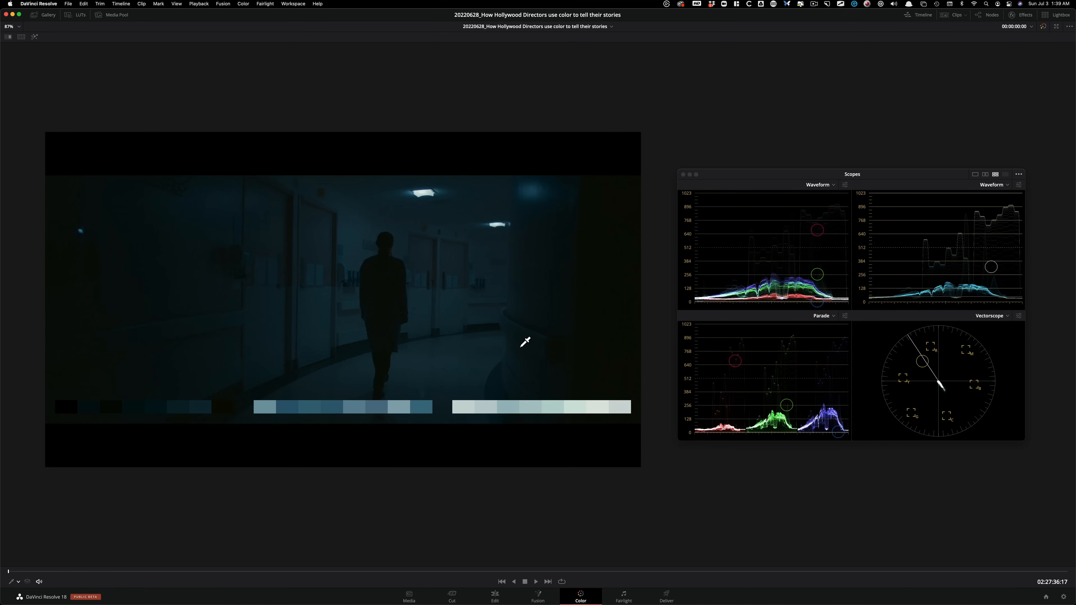
# Compare the orange haze shot with the dark blue corridor shot, and toggle the corridor shot's desaturating node.
pyautogui.press('Up')
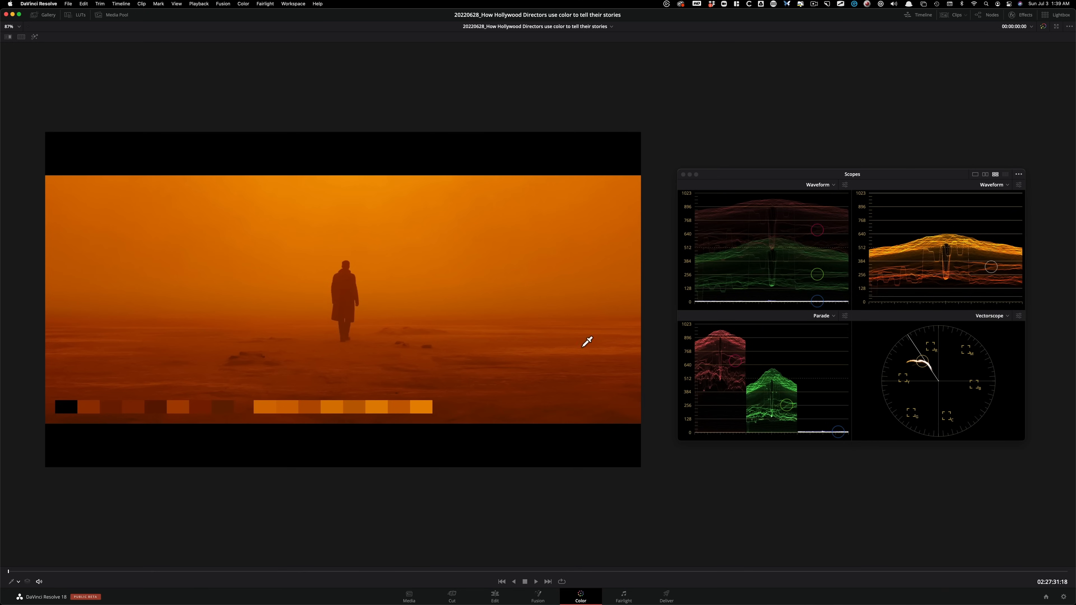
pyautogui.press('Down')
pyautogui.press('Up')
pyautogui.press('Down')
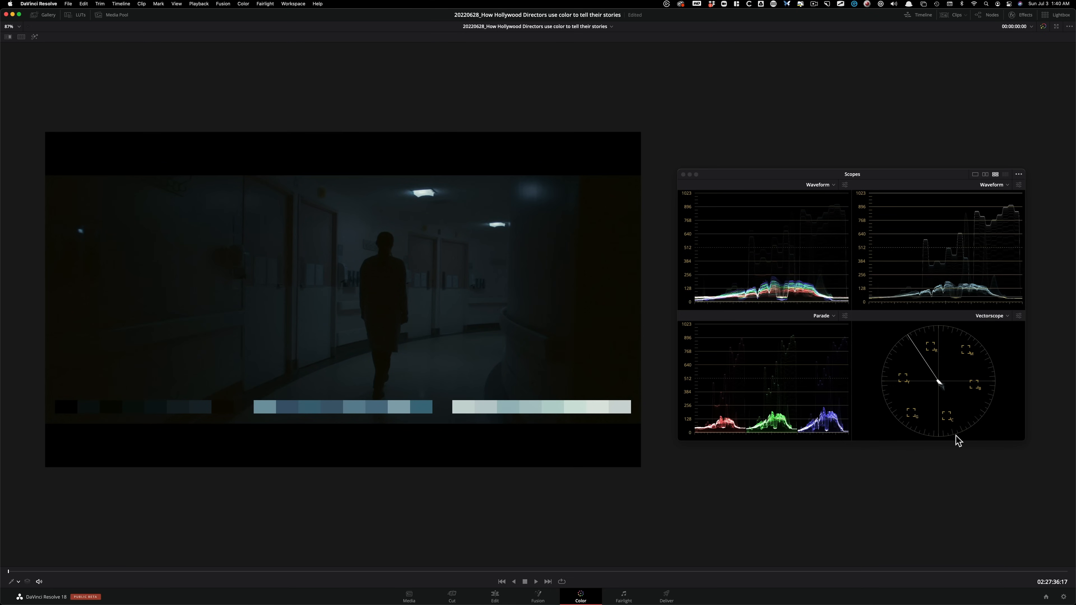
pyautogui.press('super+d')
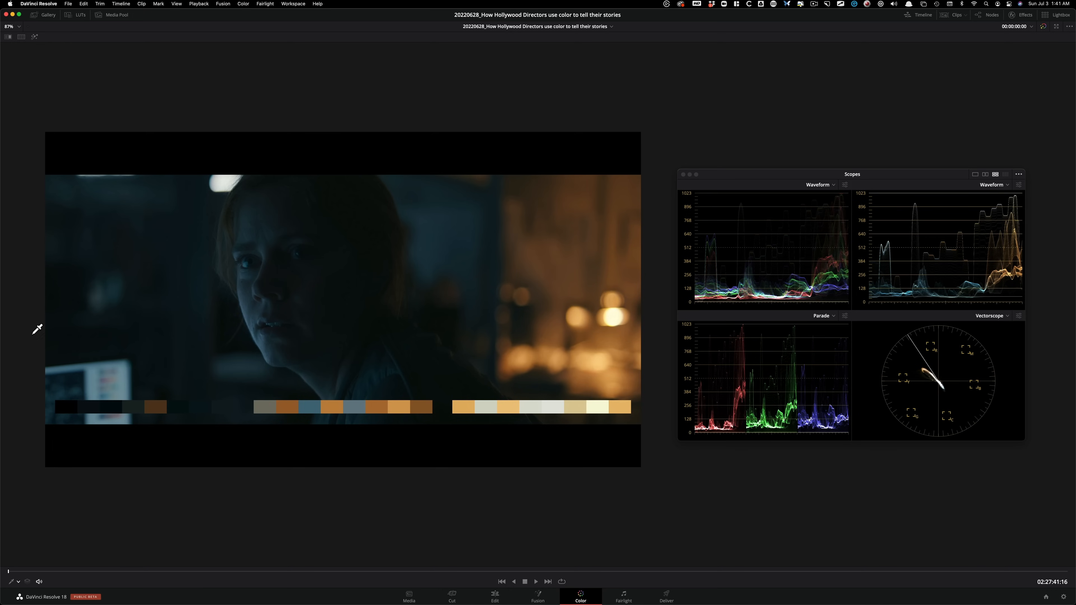
pyautogui.press('super+alt+w')
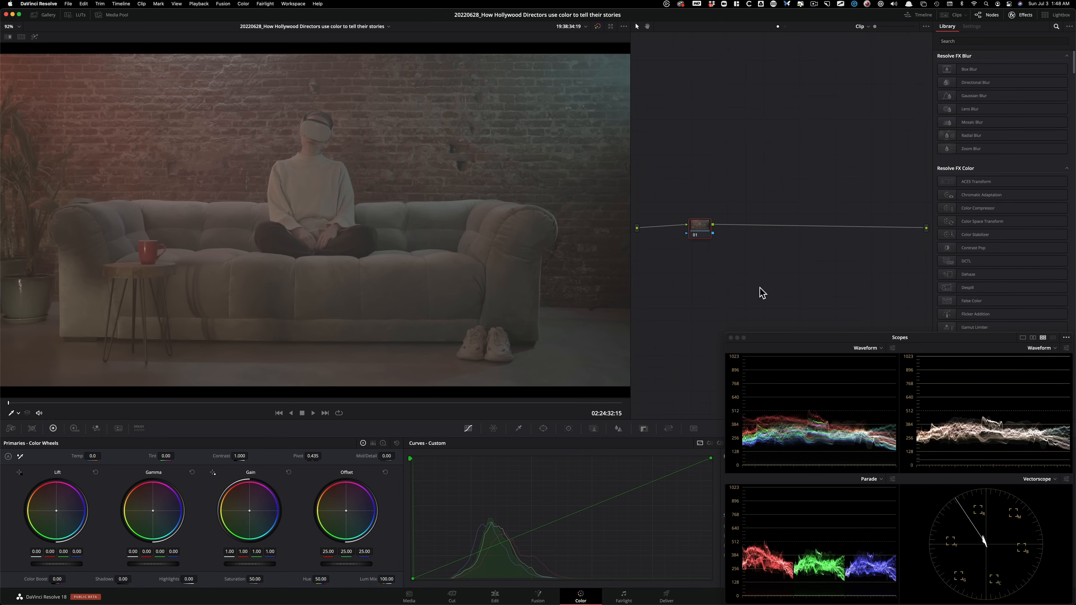
# Build a chain of six serial nodes on the VR headset sofa clip and apply Color Space Transform to node 01.
pyautogui.hotkey('alt', 's')
pyautogui.hotkey('alt', 's')
pyautogui.hotkey('alt', 's')
pyautogui.hotkey('alt', 's')
pyautogui.hotkey('alt', 's')
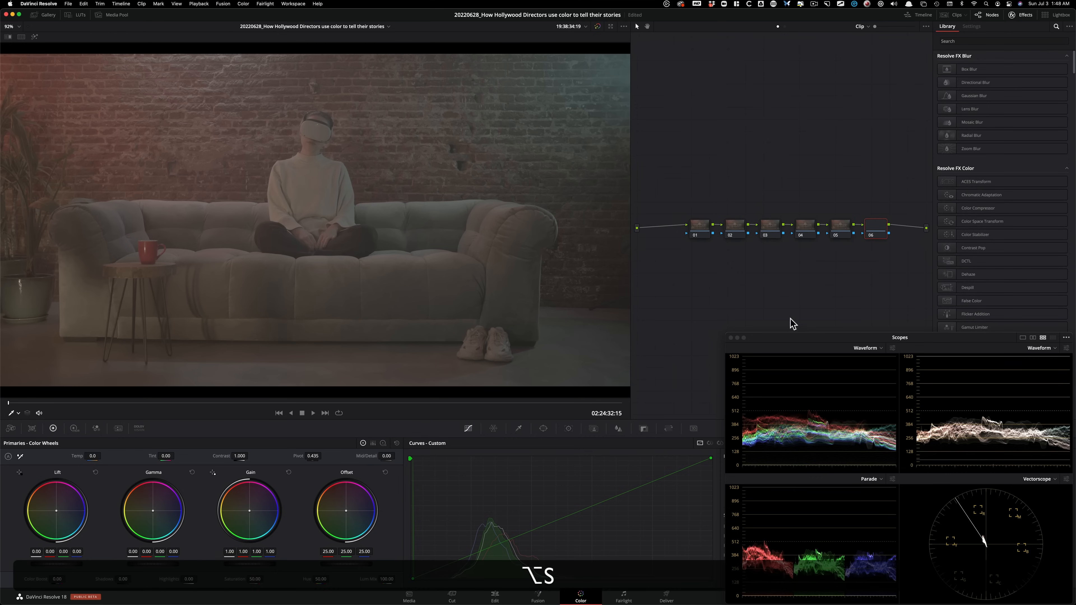
pyautogui.click(700, 231)
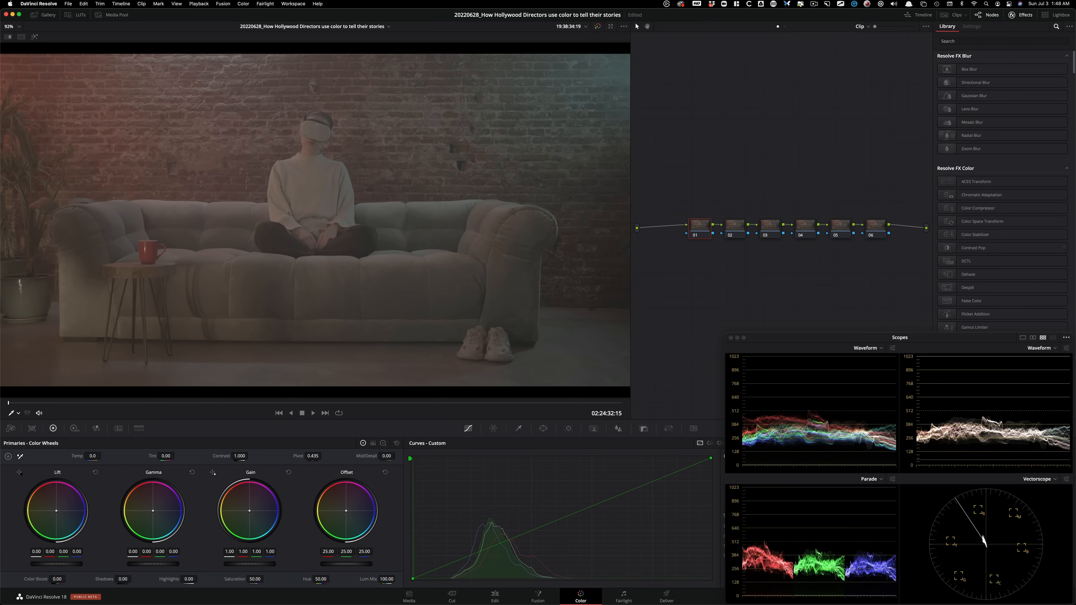
pyautogui.moveTo(993, 222); pyautogui.dragTo(694, 225)
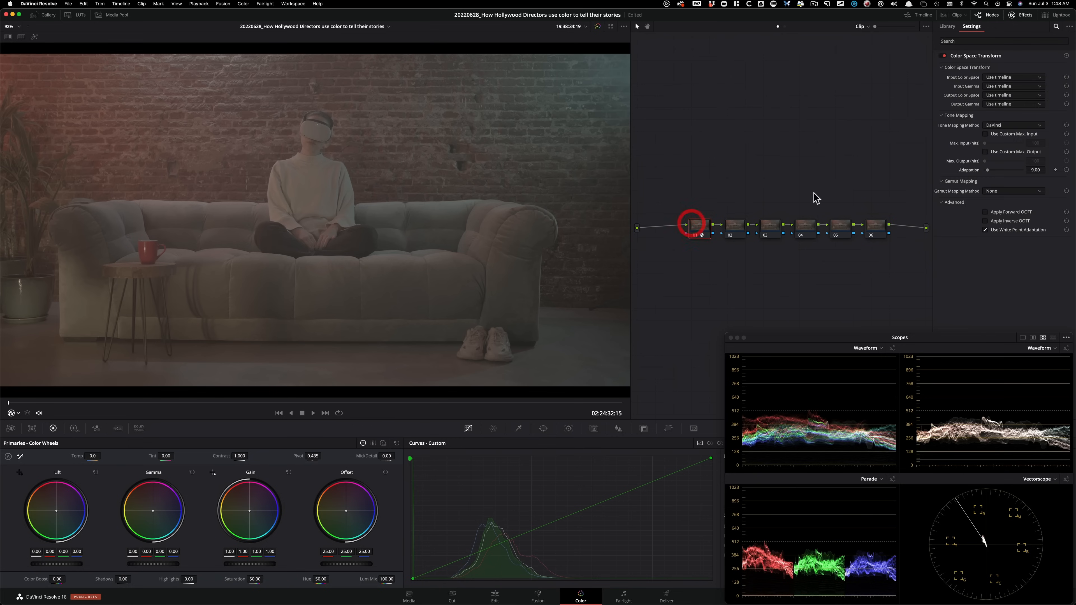
# Set the transform's input color space to REDWideGamutRGB and its input gamma to RED Log3G10.
pyautogui.click(1013, 77)
pyautogui.press('r')
pyautogui.scroll(-5, 1046, 159)
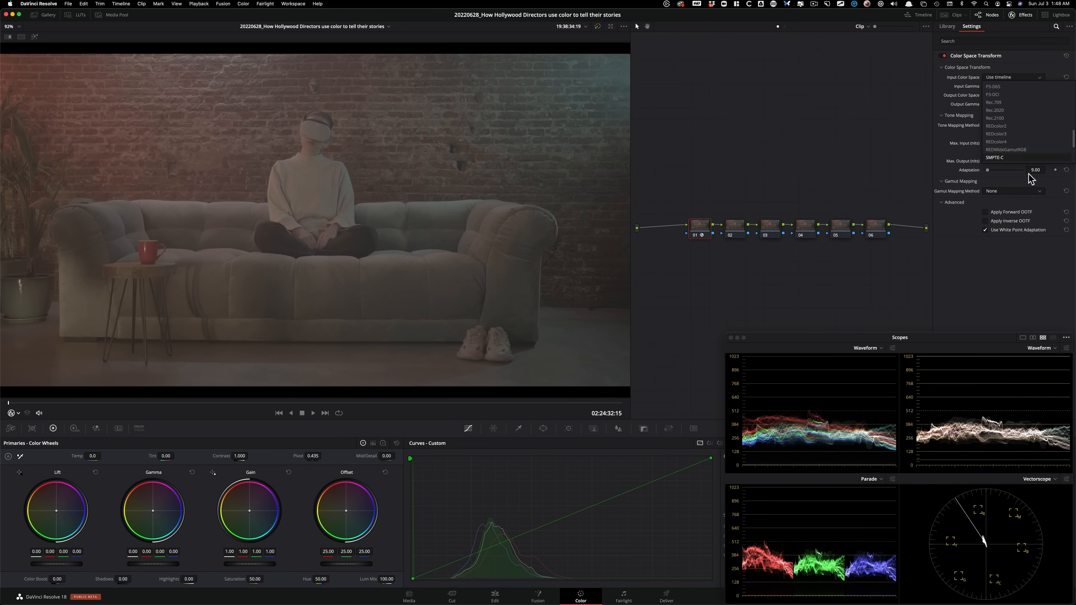
pyautogui.click(1026, 149)
pyautogui.click(1018, 87)
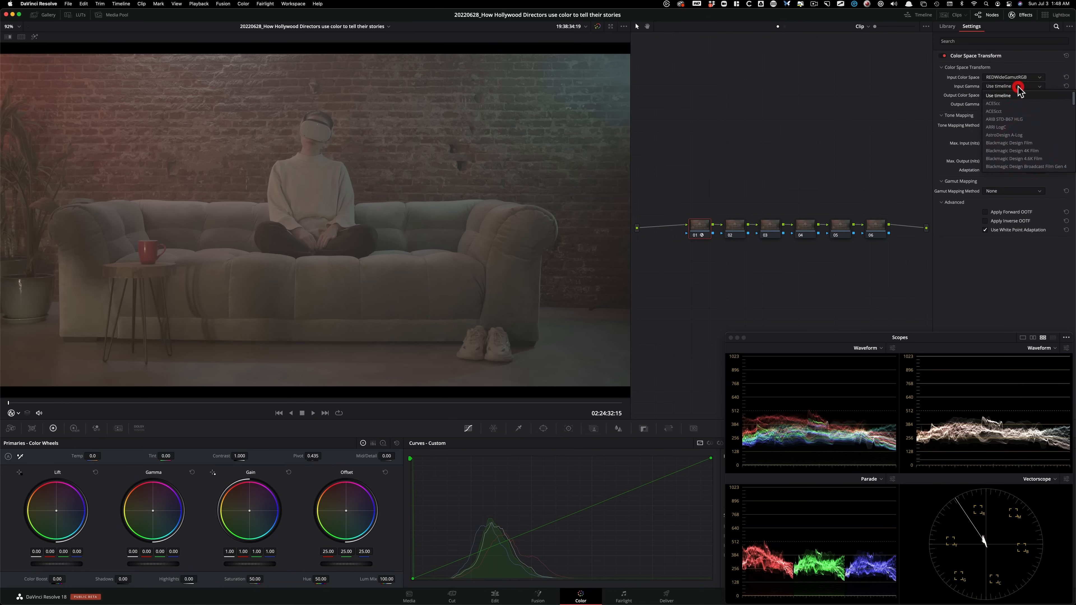
pyautogui.press('r')
pyautogui.scroll(-3, 1024, 127)
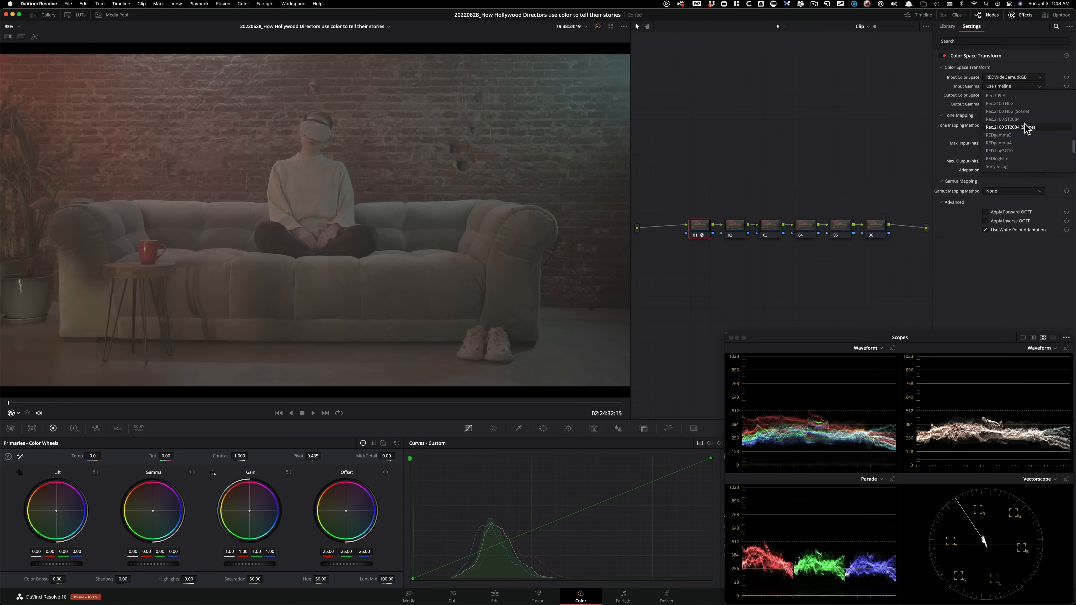
pyautogui.click(1032, 153)
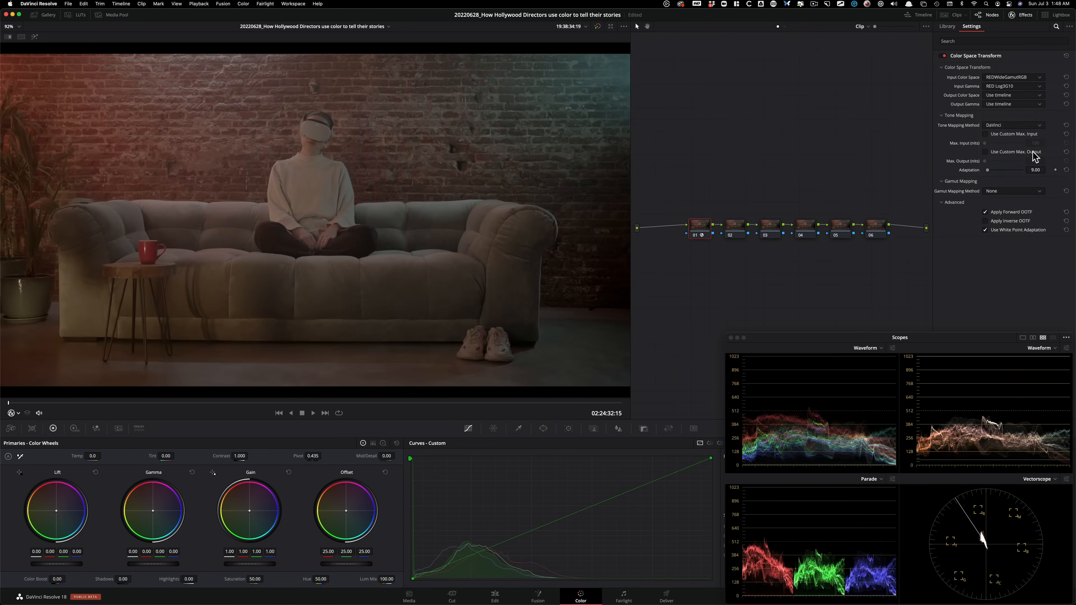
# Set the transform's output color space to DaVinci Wide Gamut and its output gamma to DaVinci Intermediate.
pyautogui.click(1032, 97)
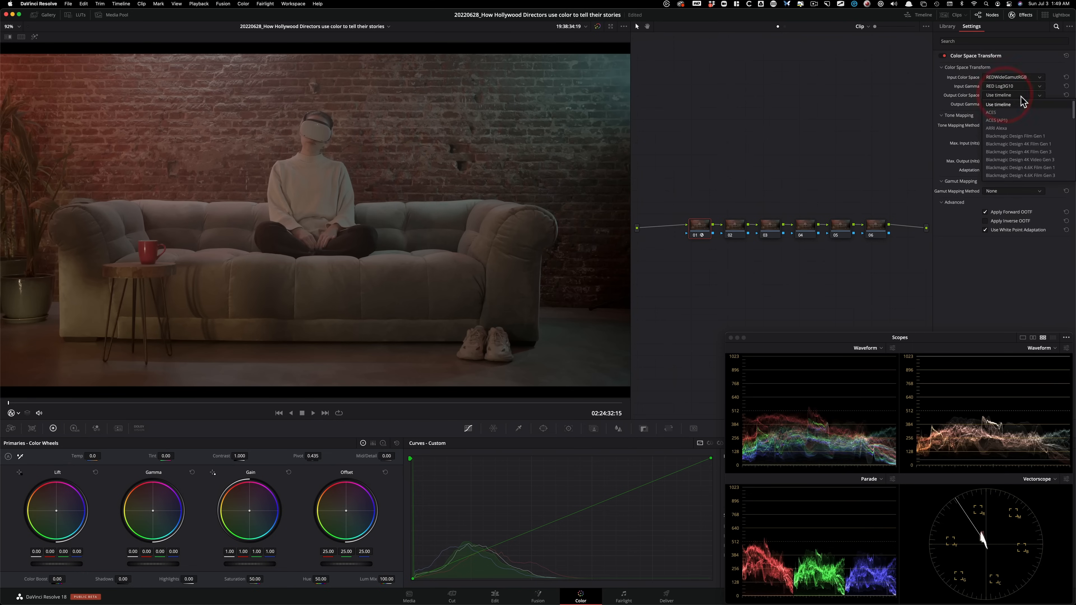
pyautogui.press('d')
pyautogui.click(1006, 175)
pyautogui.click(1021, 104)
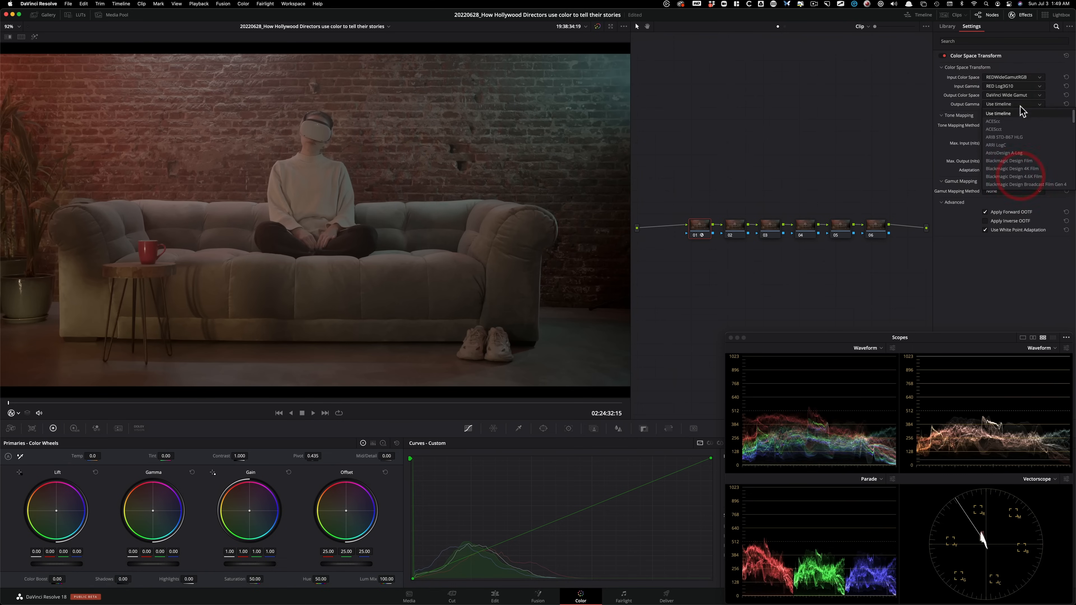
pyautogui.click(1024, 184)
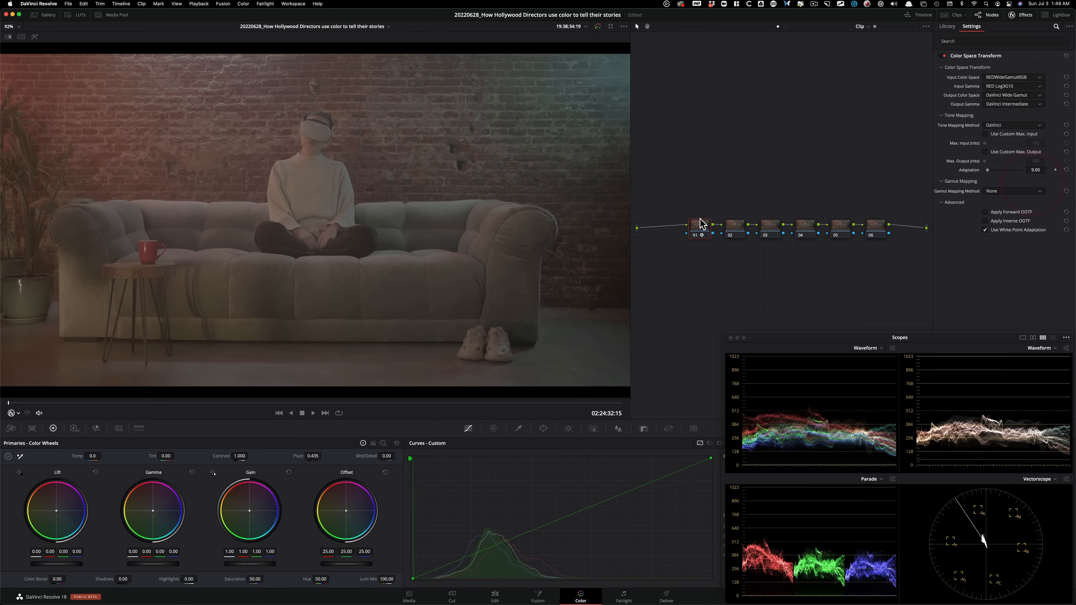
# Spread out the node chain and copy node 01's Color Space Transform onto node 06.
pyautogui.moveTo(697, 231); pyautogui.dragTo(841, 248)
pyautogui.click(719, 200)
pyautogui.click(874, 228)
pyautogui.keyDown('alt'); pyautogui.moveTo(679, 229); pyautogui.dragTo(877, 228); pyautogui.keyUp('alt')
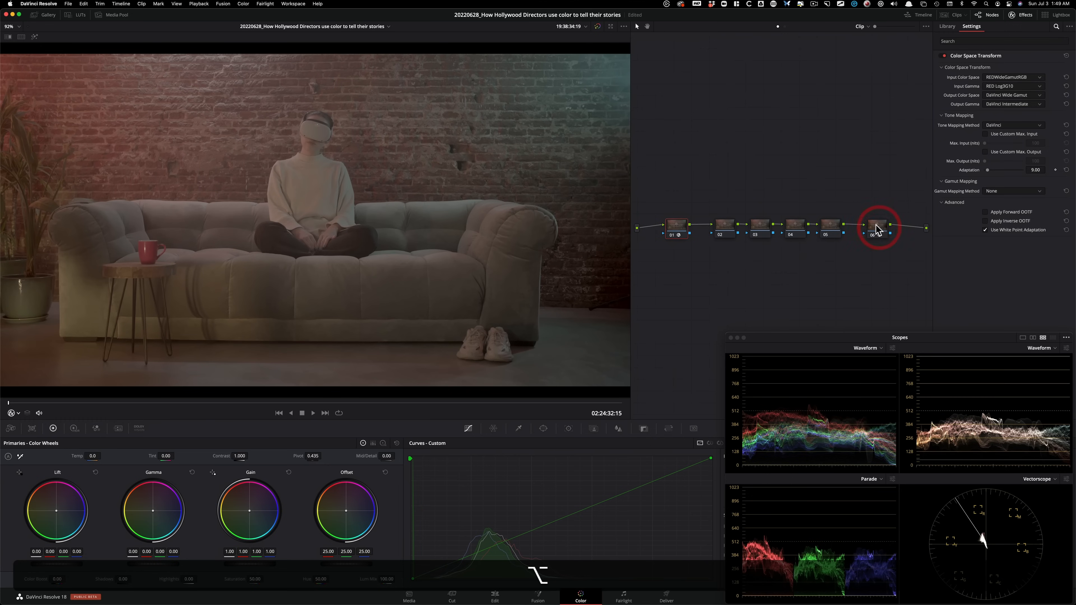
# Set node 06's input color space to DaVinci Wide Gamut and its input gamma to DaVinci Intermediate.
pyautogui.click(1029, 78)
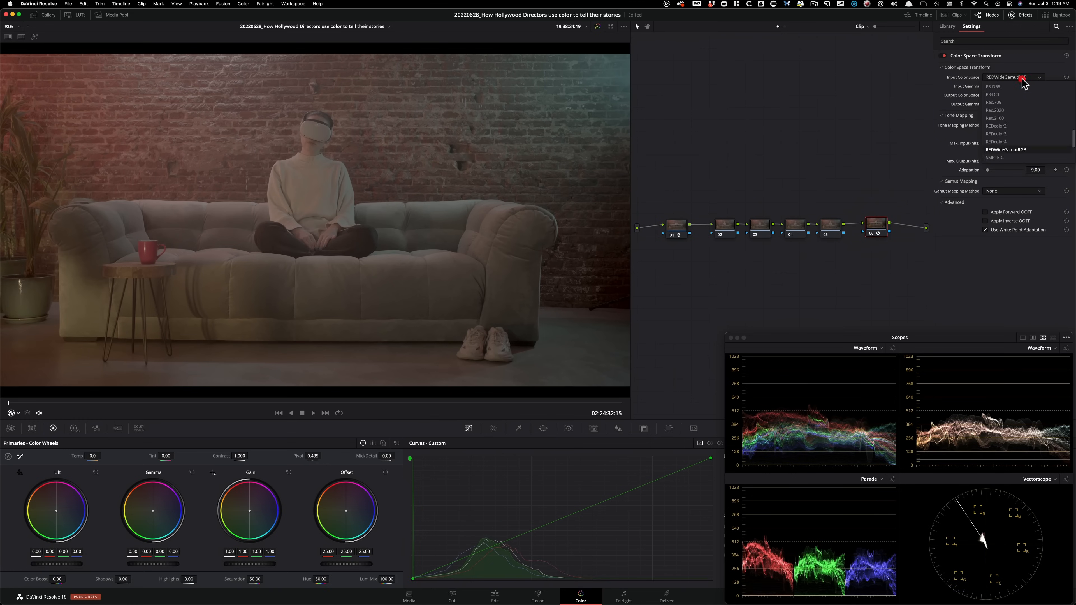
pyautogui.press('d')
pyautogui.click(1026, 88)
pyautogui.click(1025, 87)
pyautogui.press('d')
pyautogui.click(1027, 89)
# Set node 06's output color space to Rec.709 and its output gamma to Gamma 2.4.
pyautogui.click(1021, 95)
pyautogui.press('r')
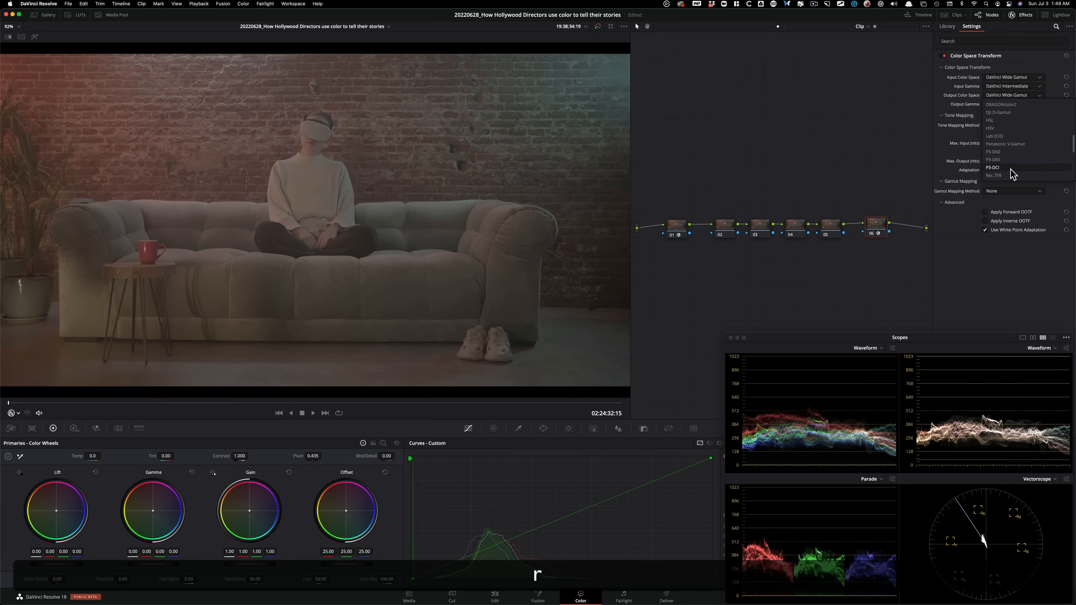
pyautogui.click(996, 175)
pyautogui.click(1019, 105)
pyautogui.press('g')
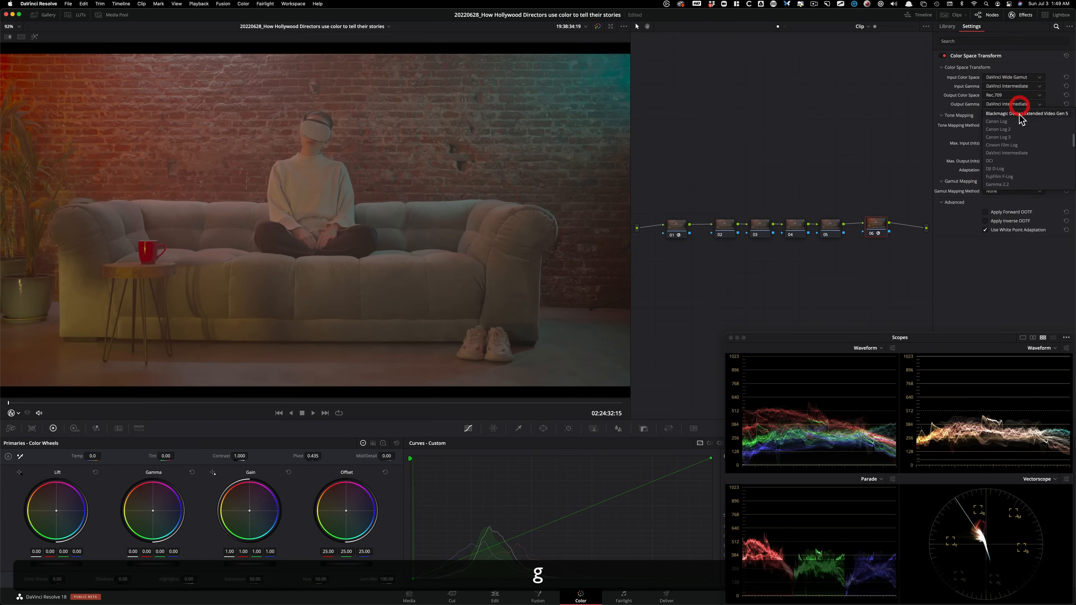
pyautogui.click(1021, 161)
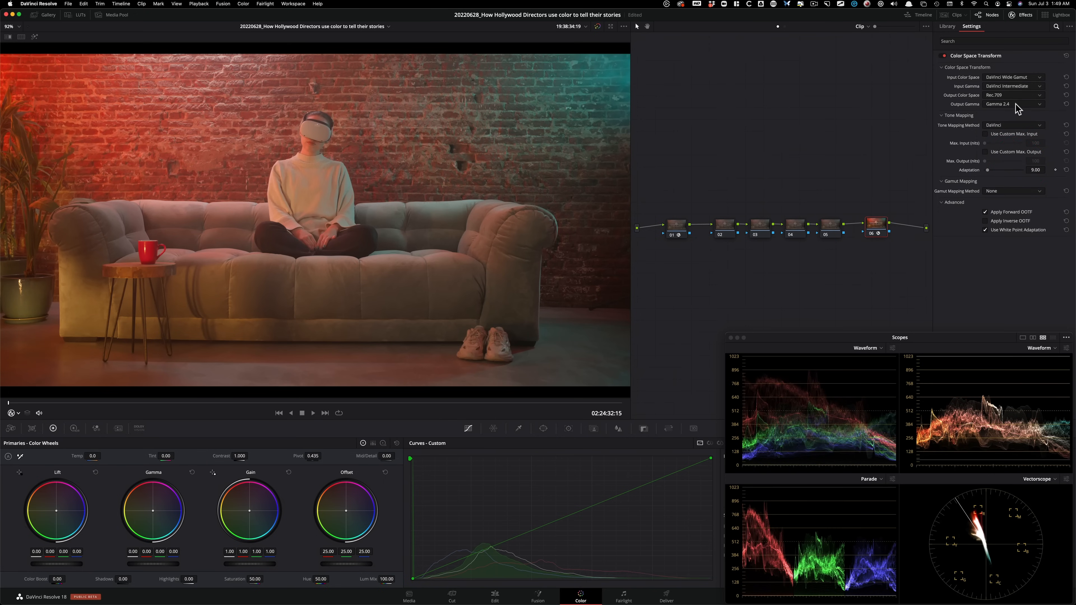
# Compare the sofa clip with and without the color transforms by disabling and re-enabling the nodes.
pyautogui.press('super+d')
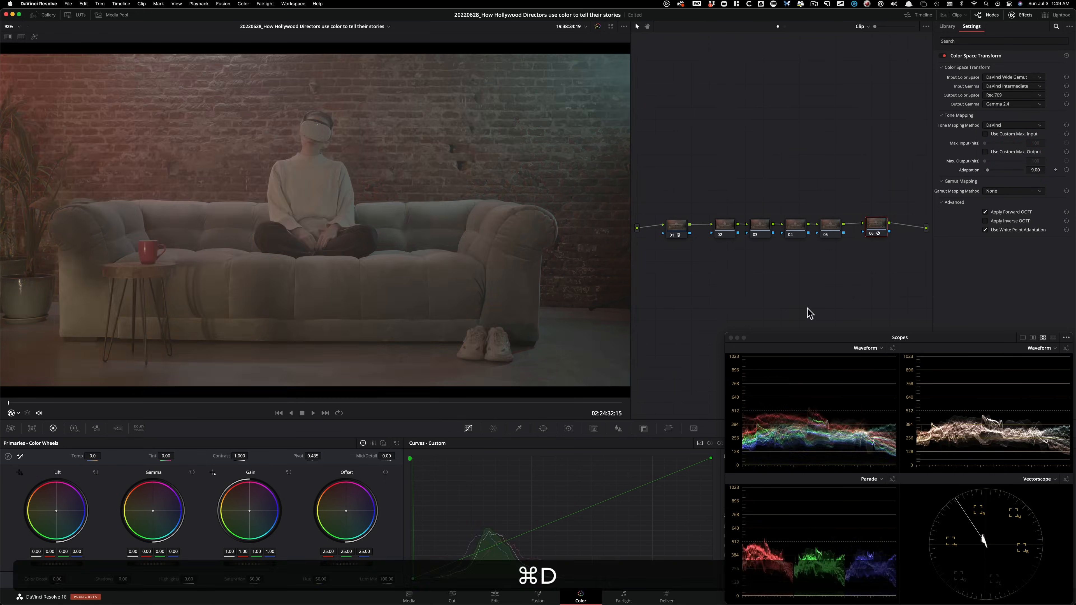
pyautogui.press('super+d')
pyautogui.click(676, 224)
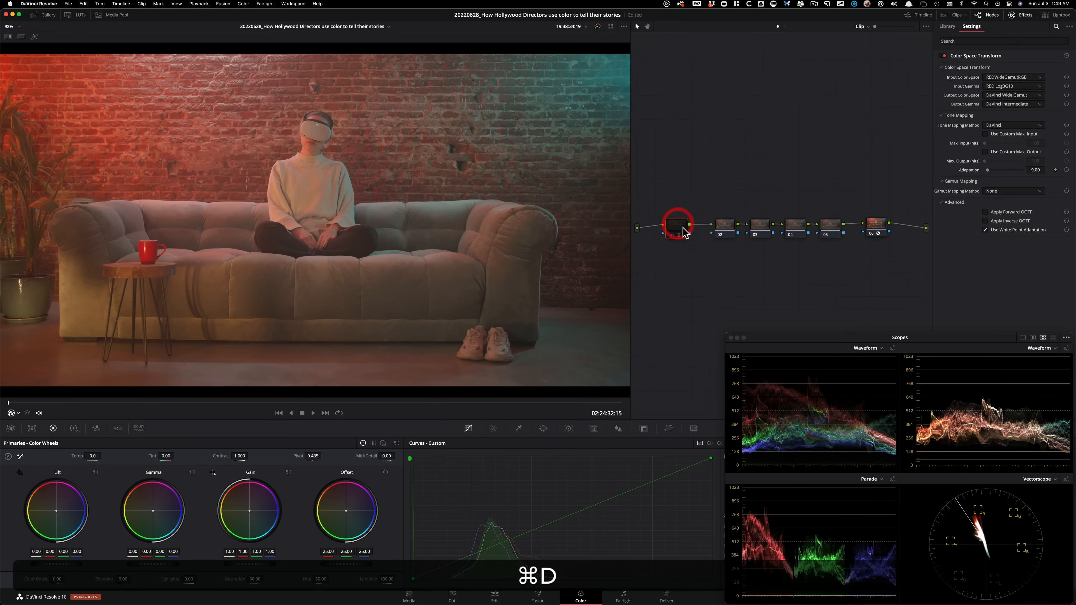
pyautogui.moveTo(694, 204); pyautogui.dragTo(907, 265)
pyautogui.press('super+d')
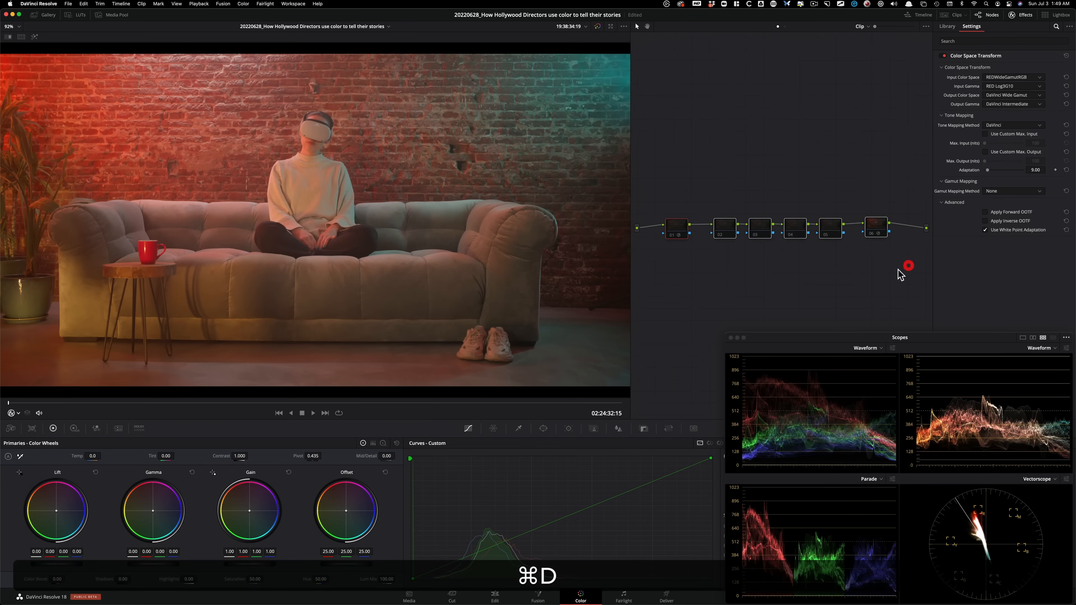
pyautogui.press('super+d')
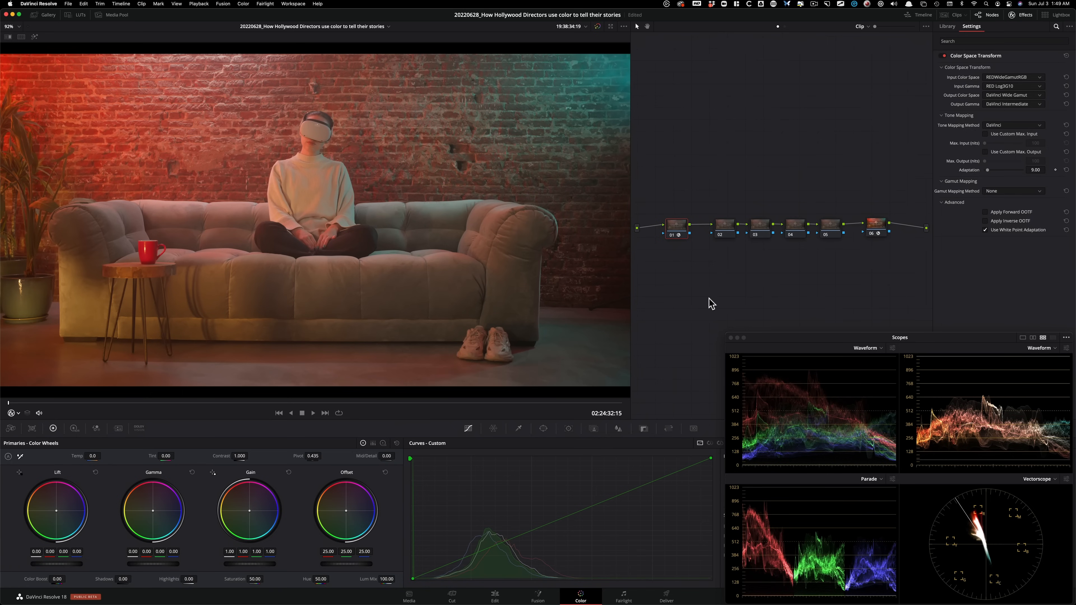
# Move the scopes aside to link the custom curve's channels, and return the scopes to their place below the node graph.
pyautogui.press('3')
pyautogui.moveTo(808, 337); pyautogui.dragTo(774, 146)
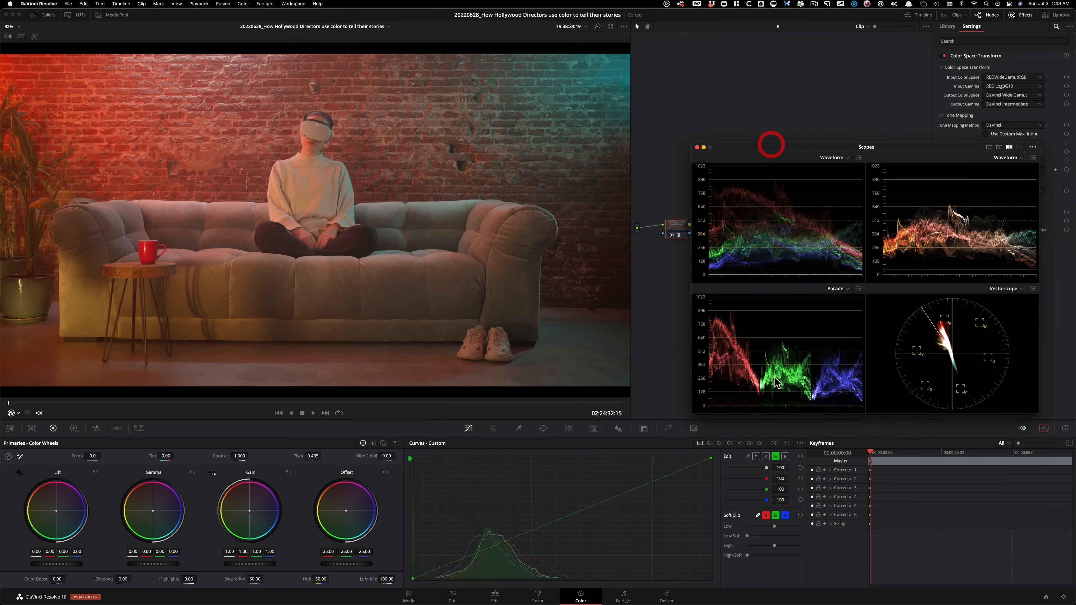
pyautogui.click(747, 456)
pyautogui.moveTo(766, 155); pyautogui.dragTo(800, 343)
# Set node 05's contrast to 1.357 and pivot to 0.459, and compare the image with the node off and on.
pyautogui.click(817, 173)
pyautogui.click(836, 231)
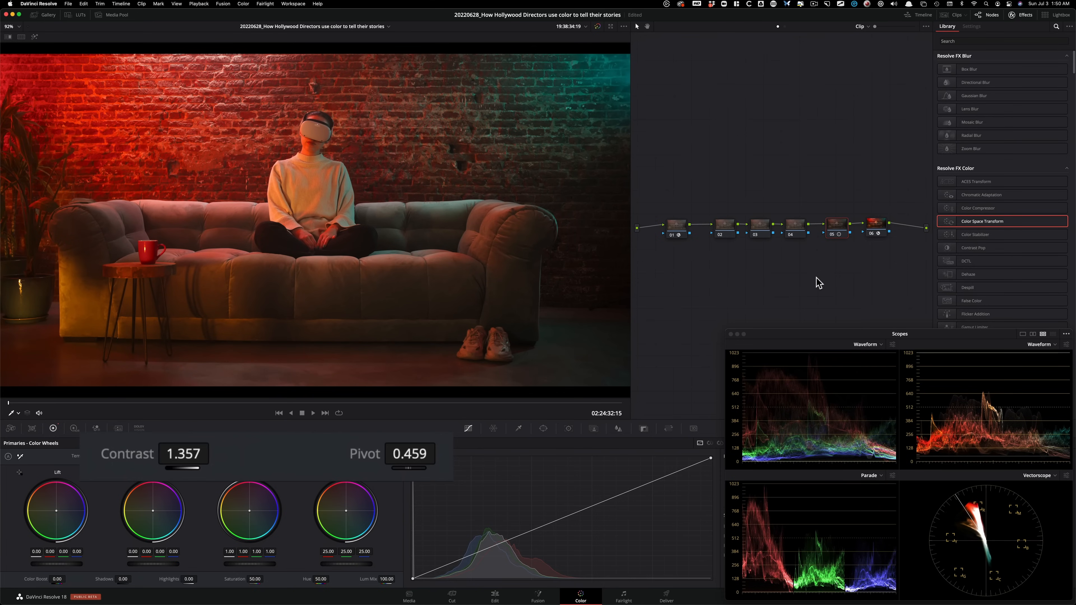
pyautogui.press('super+d')
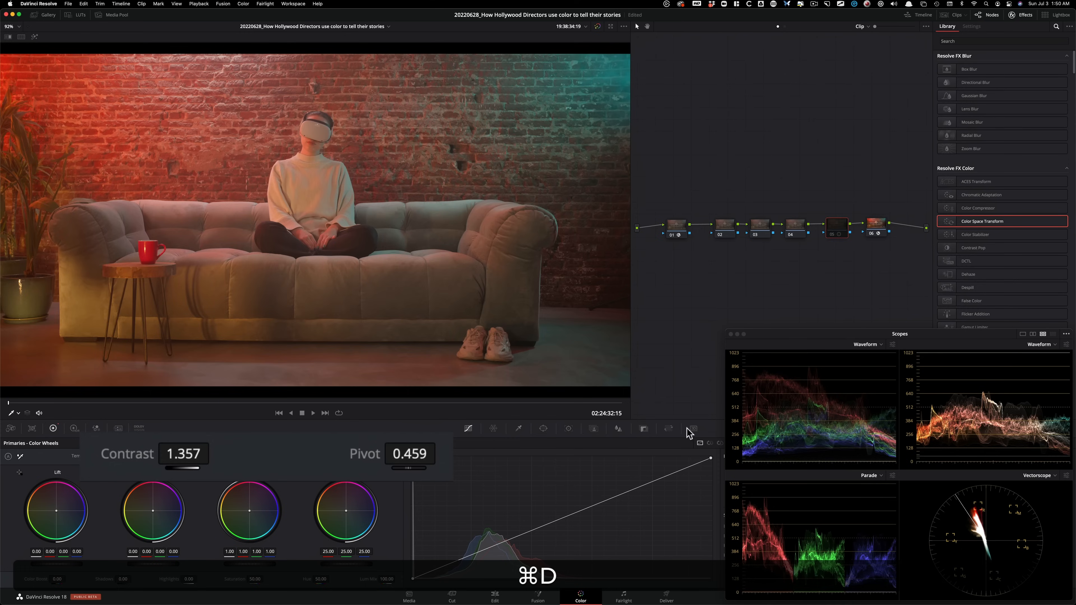
pyautogui.press('super+d')
pyautogui.press('super+d')
pyautogui.press('super+d')
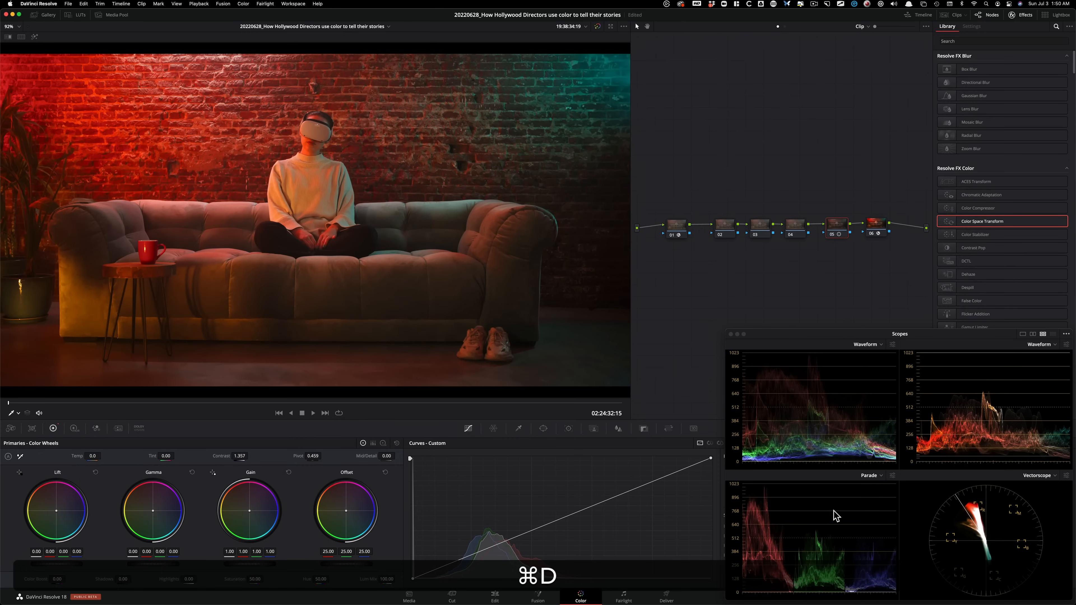
pyautogui.press('super+d')
pyautogui.press('super+d')
pyautogui.press('super+d')
pyautogui.press('super+d')
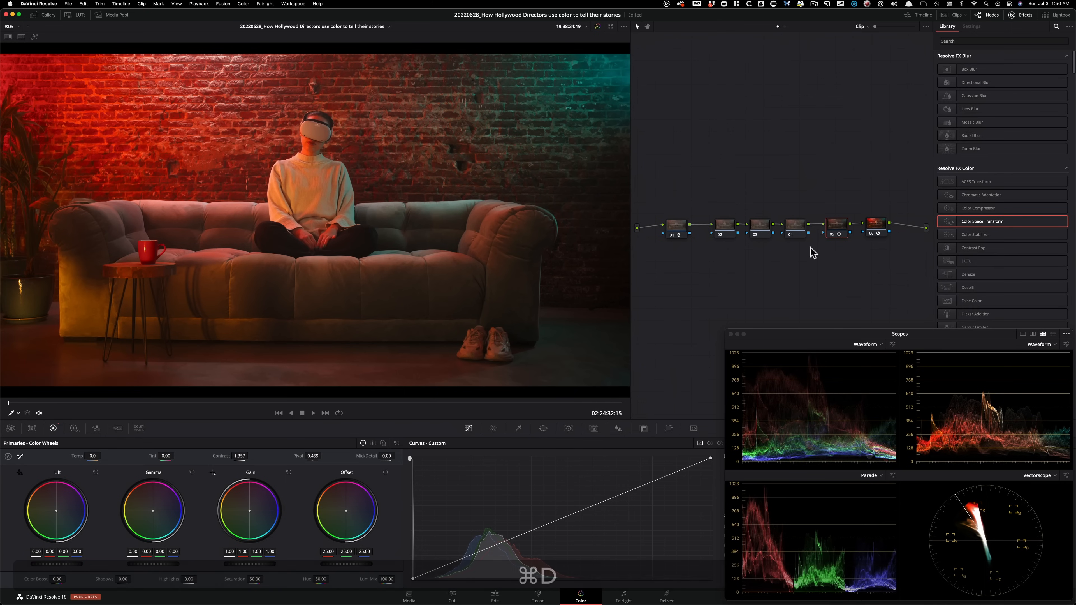
# Shift the teal light toward blue on node 04 with the Hue Vs Hue curve, using a -15.93 hue rotation at input hue 136.00.
pyautogui.click(794, 229)
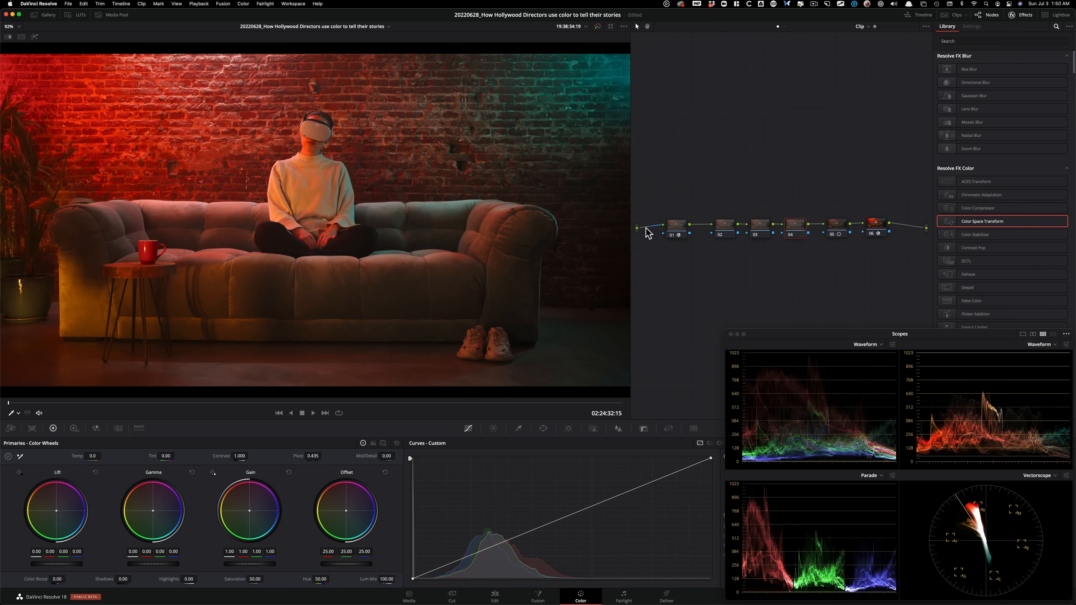
pyautogui.click(732, 232)
pyautogui.click(795, 227)
pyautogui.moveTo(778, 343); pyautogui.dragTo(741, 146)
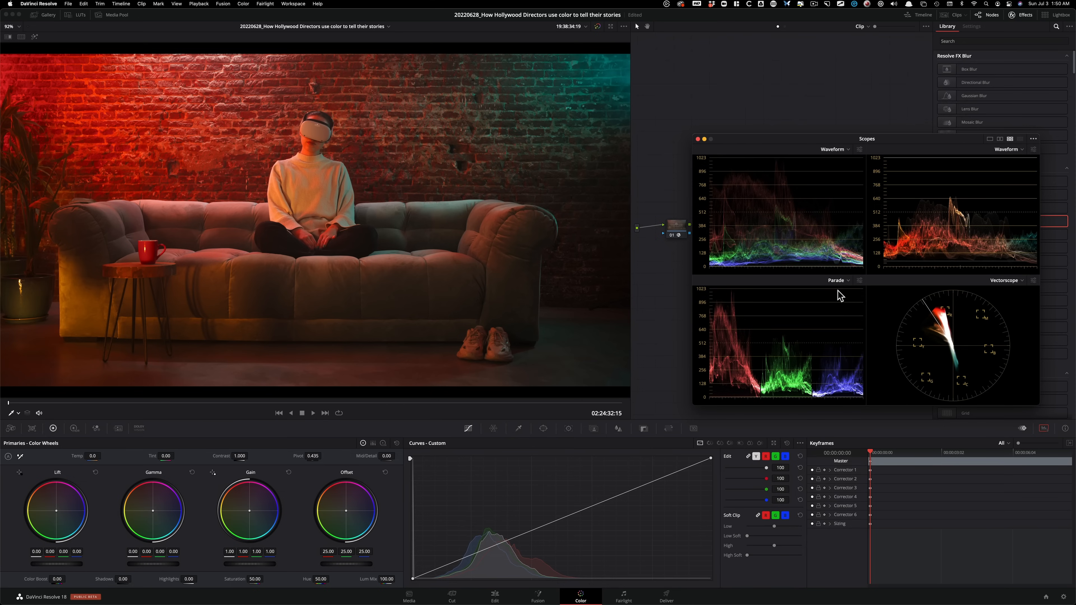
pyautogui.press('Right')
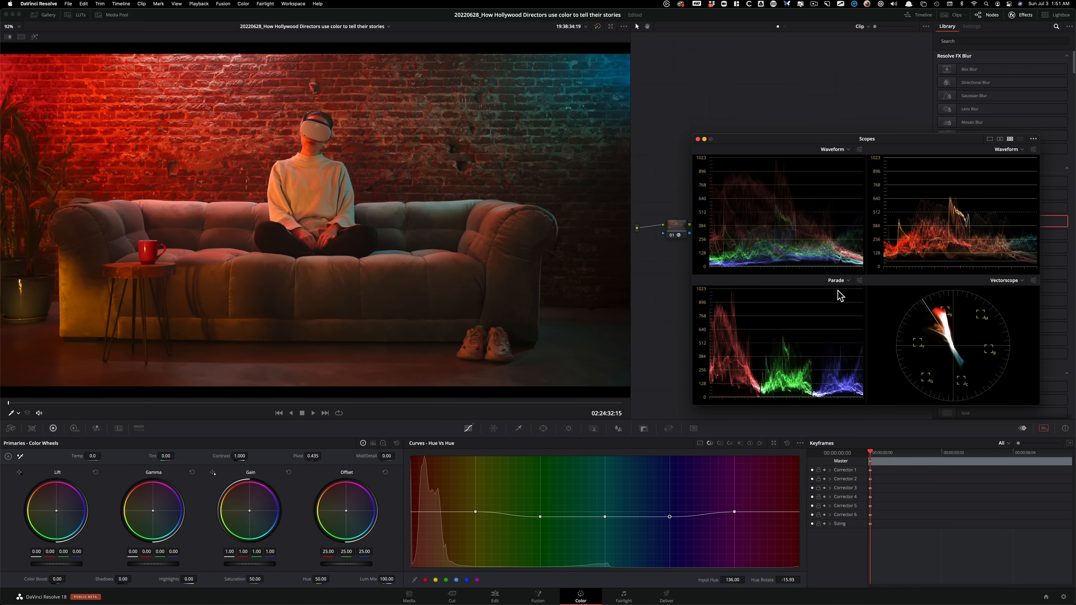
pyautogui.press('super+d')
# Lower node 04's red saturation to 0.77 at input hue 256.00 with the Hue Vs Sat curve, and compare the node off and on.
pyautogui.click(720, 444)
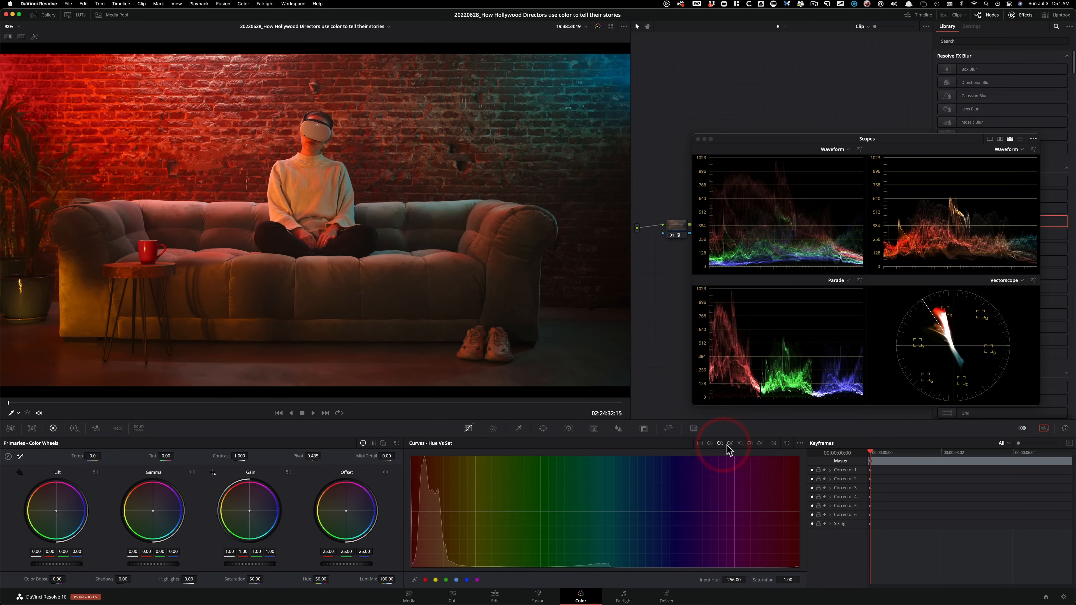
pyautogui.click(720, 444)
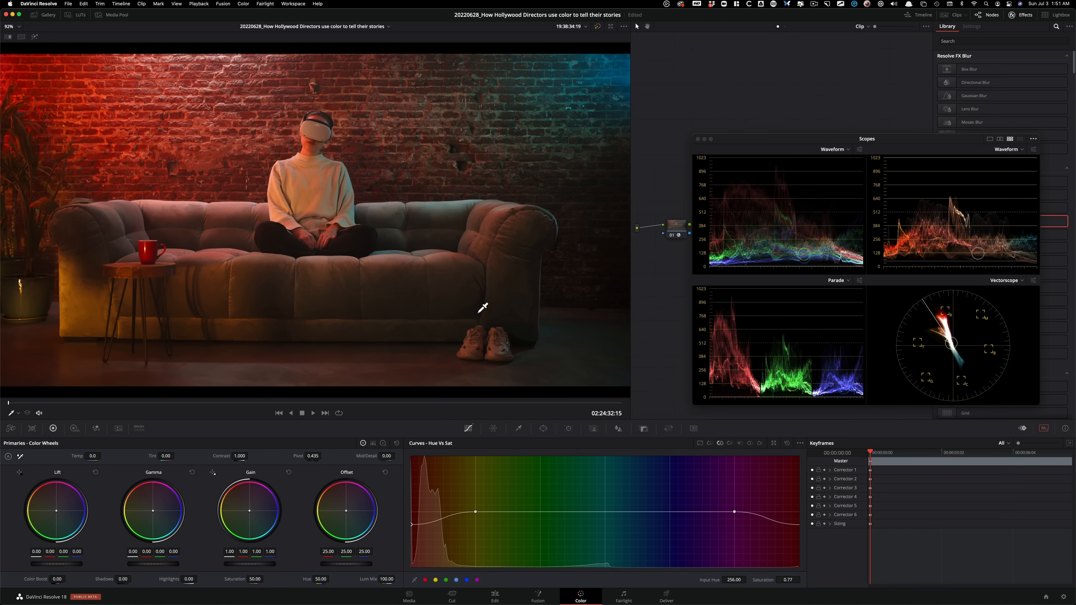
pyautogui.press('super+d')
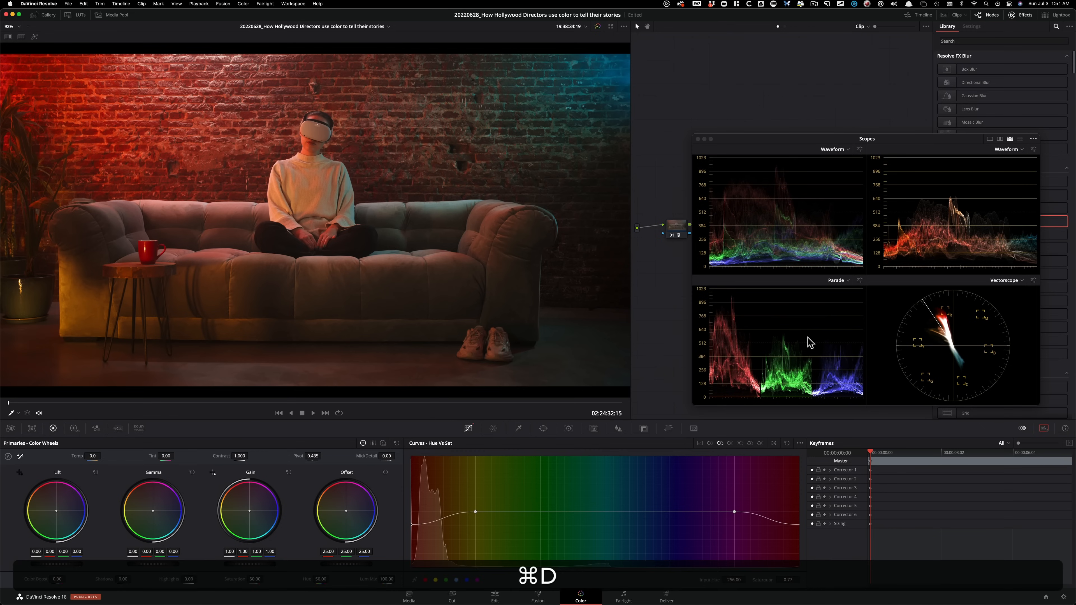
pyautogui.moveTo(806, 144); pyautogui.dragTo(833, 334)
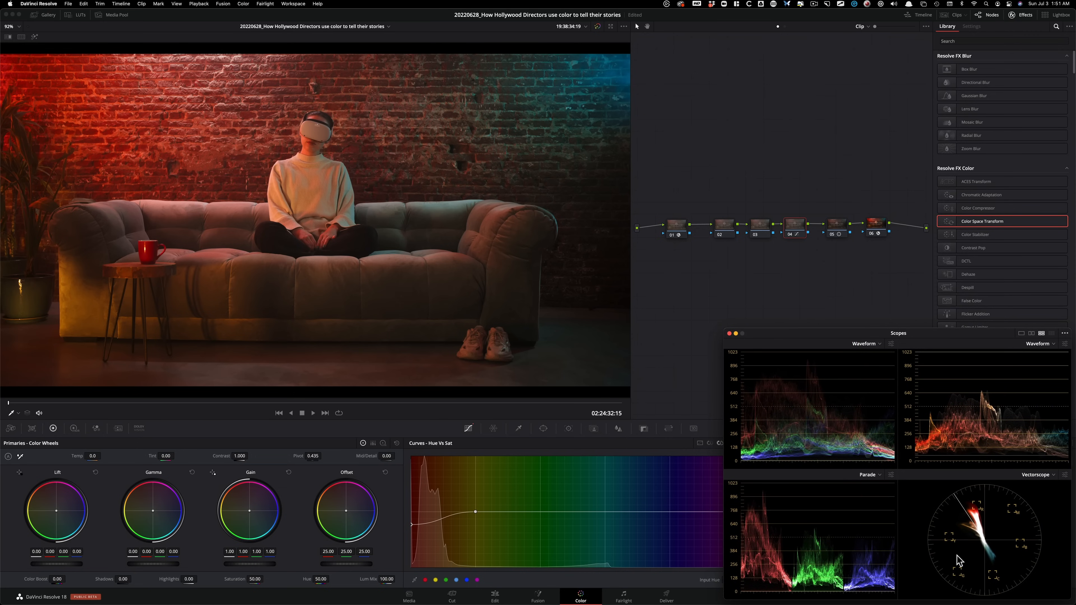
# Set node 02's lift and gamma to -0.01 and its gain to 1.10, and compare the result with the node off.
pyautogui.click(803, 273)
pyautogui.click(736, 171)
pyautogui.click(719, 228)
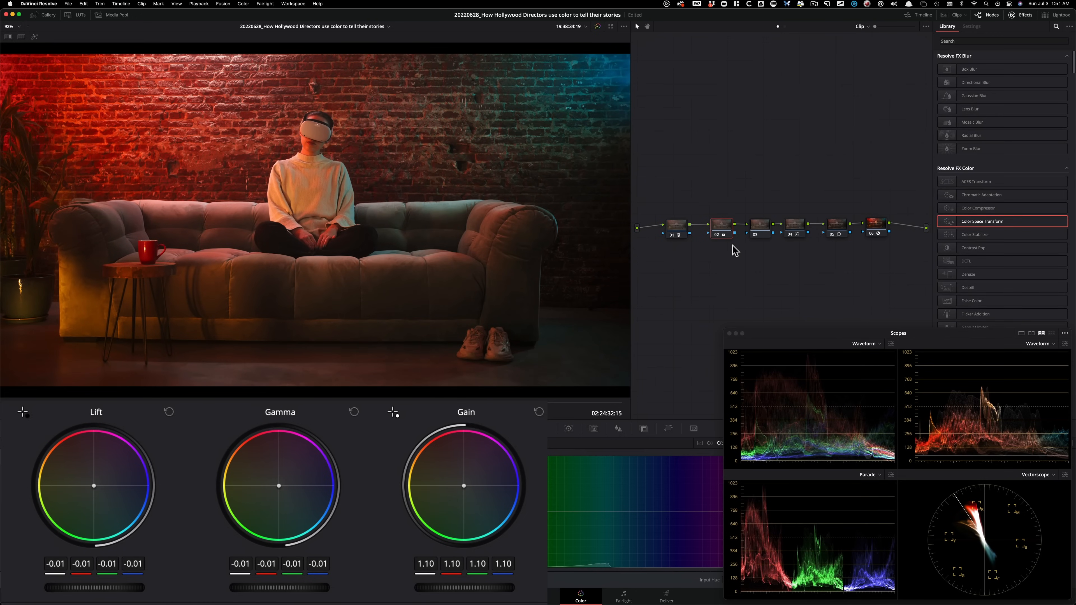
pyautogui.press('super+d')
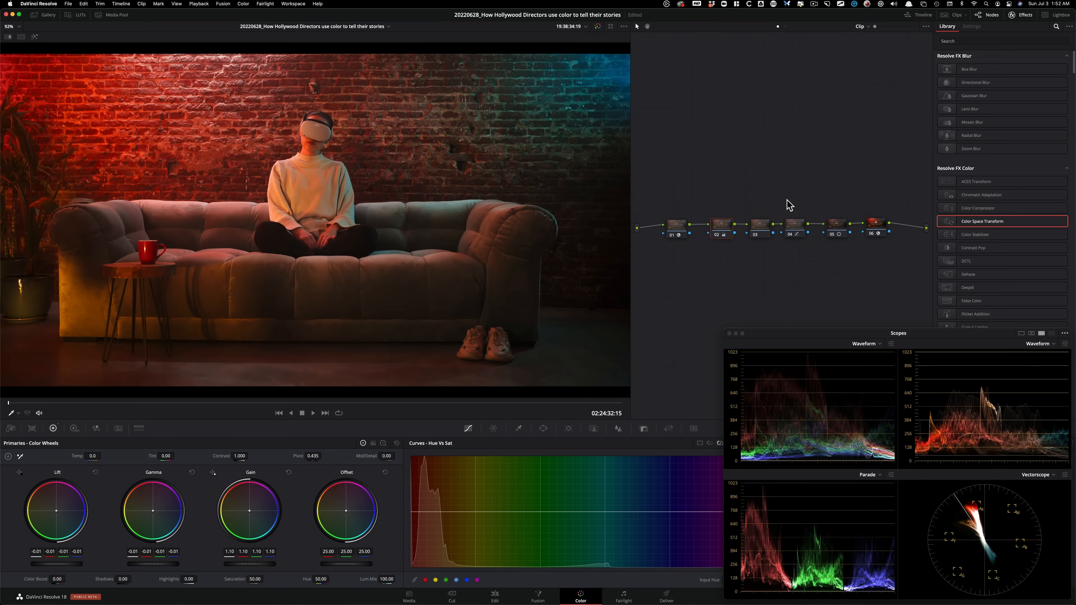
# Compare the sofa clip with the red bar shot in clip 10, showing both in a Selected Clips split screen with the clip strip hidden.
pyautogui.click(956, 15)
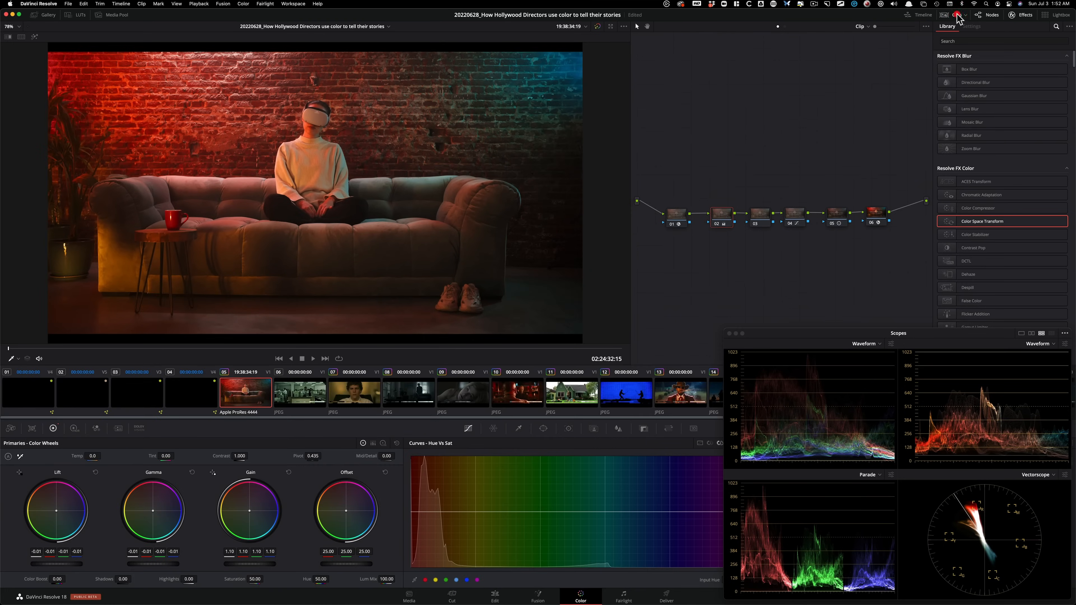
pyautogui.click(528, 390)
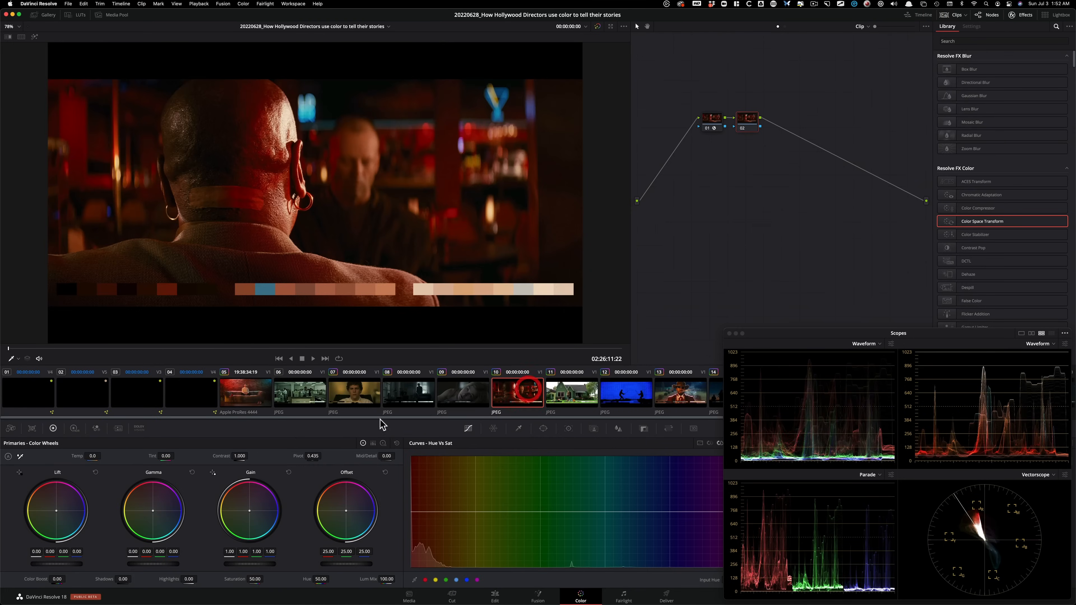
pyautogui.click(248, 398)
pyautogui.keyDown('super'); pyautogui.click(517, 391); pyautogui.keyUp('super')
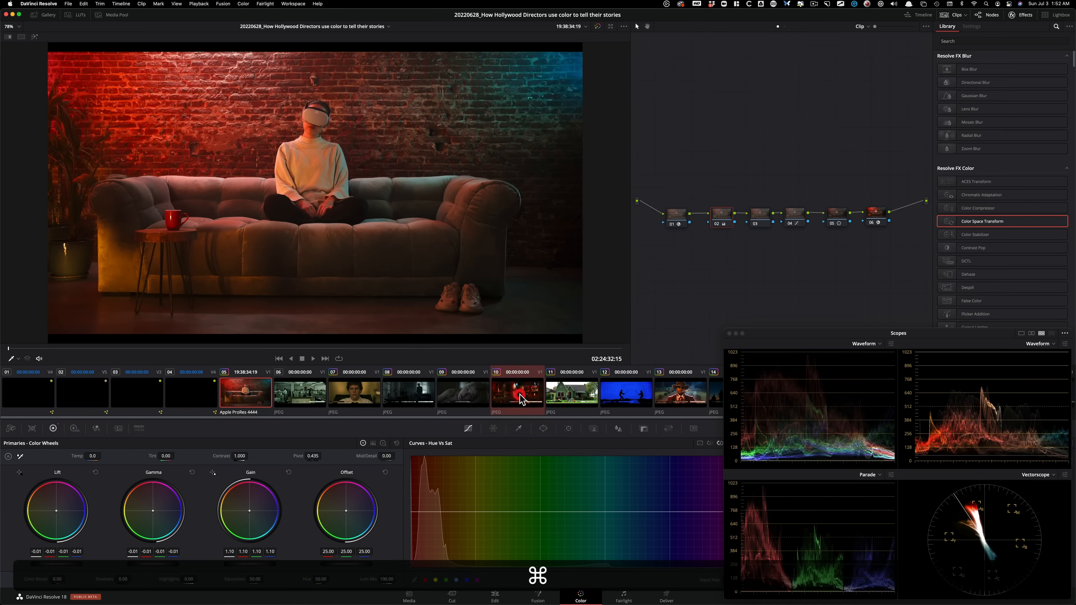
pyautogui.press('alt+super+w')
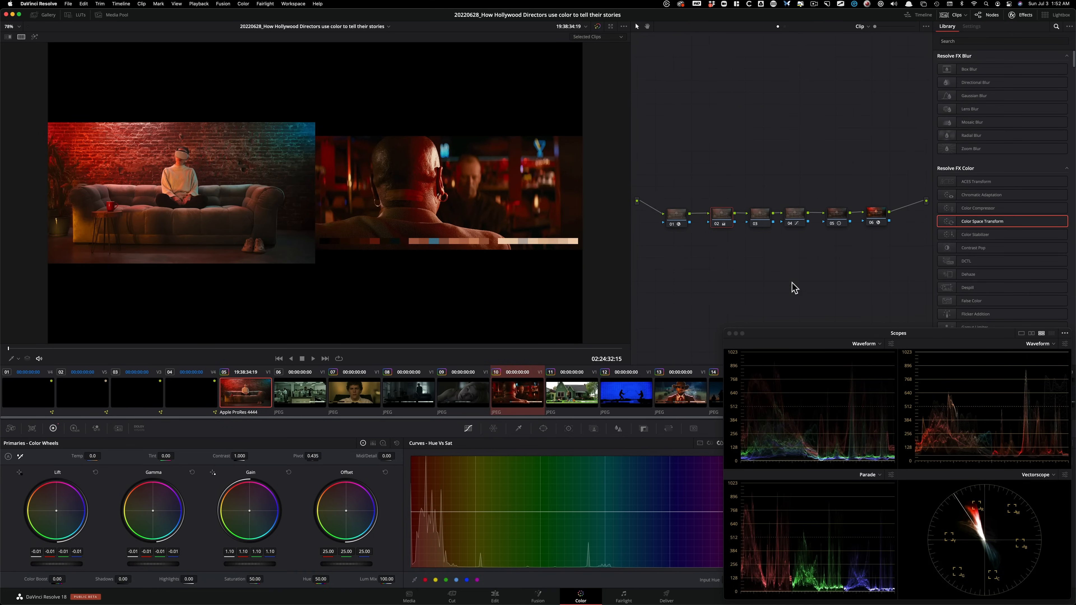
pyautogui.click(953, 15)
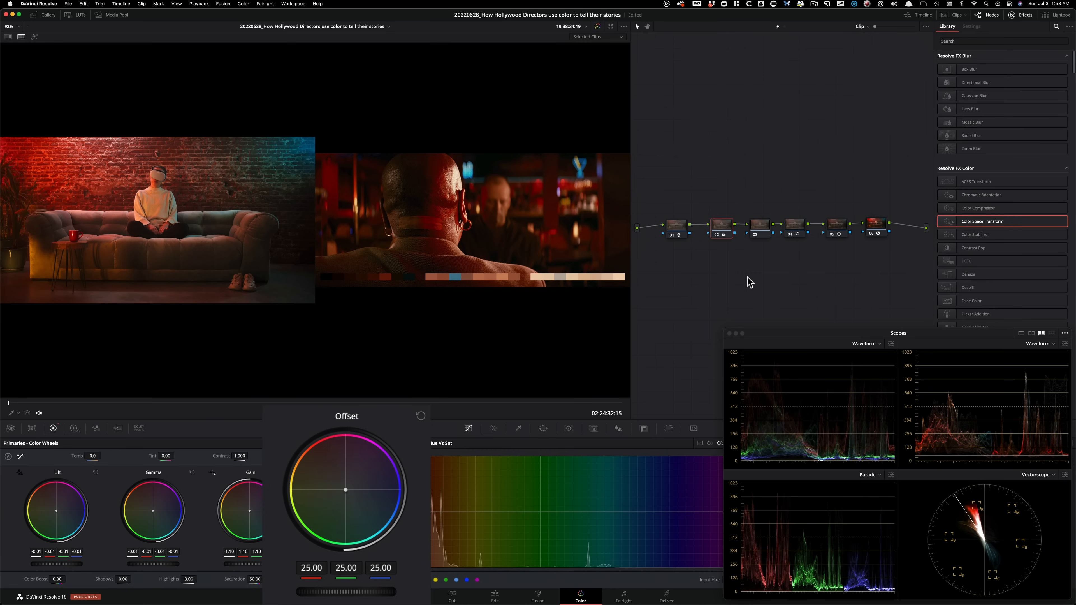
# Cool the sofa clip on node 02 by setting the offset to red 25.00, green 27.00 and blue 29.00, and compare it off and on.
pyautogui.press('4')
pyautogui.press('5')
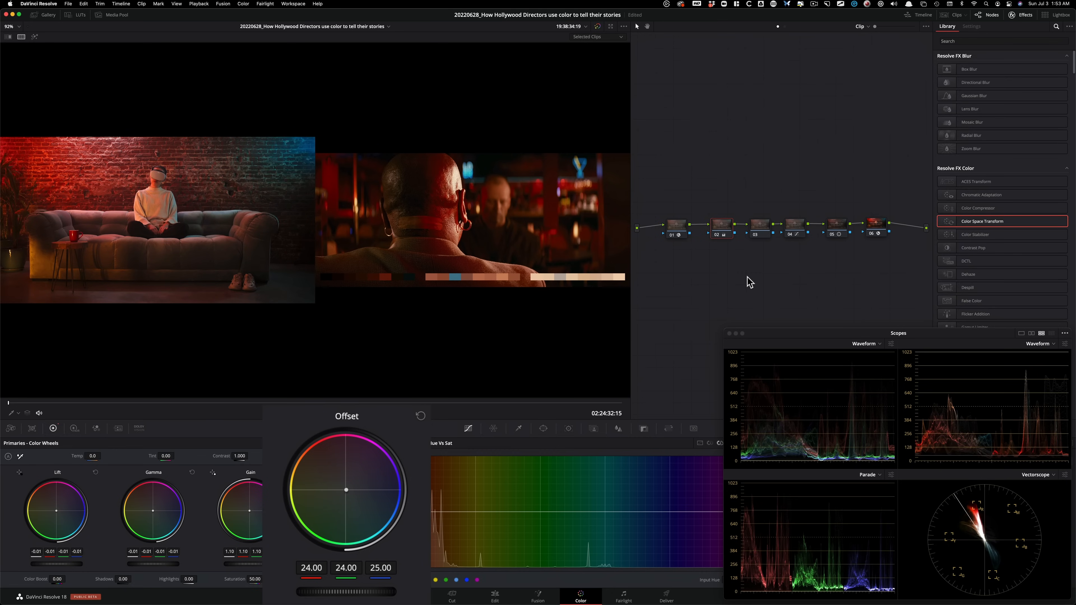
pyautogui.press('super+z')
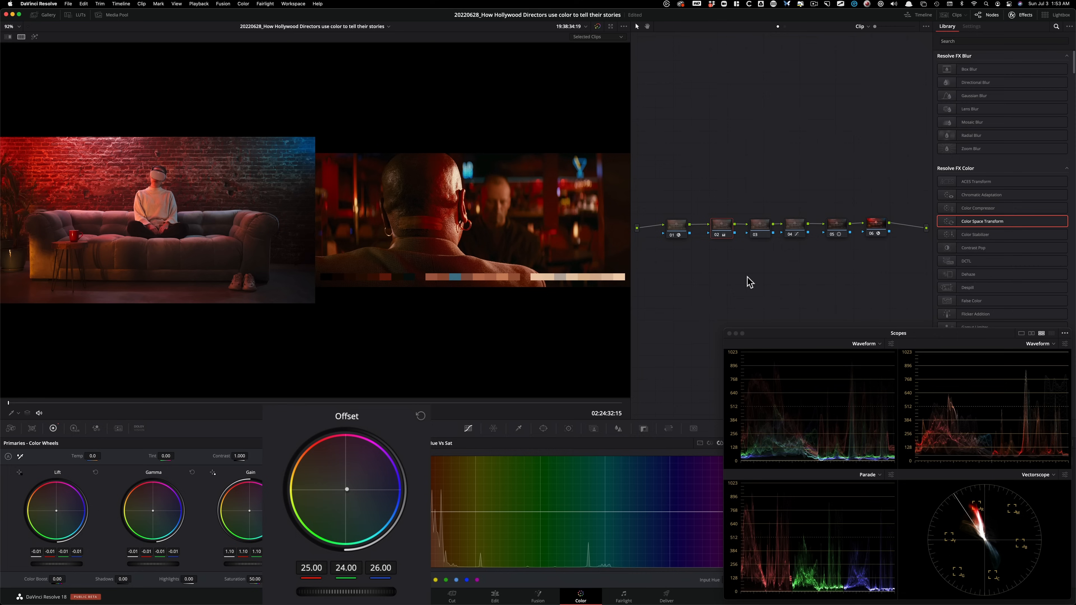
pyautogui.press('super+z')
pyautogui.press('8')
pyautogui.press('9')
pyautogui.press('8')
pyautogui.press('9')
pyautogui.press('8')
pyautogui.press('9')
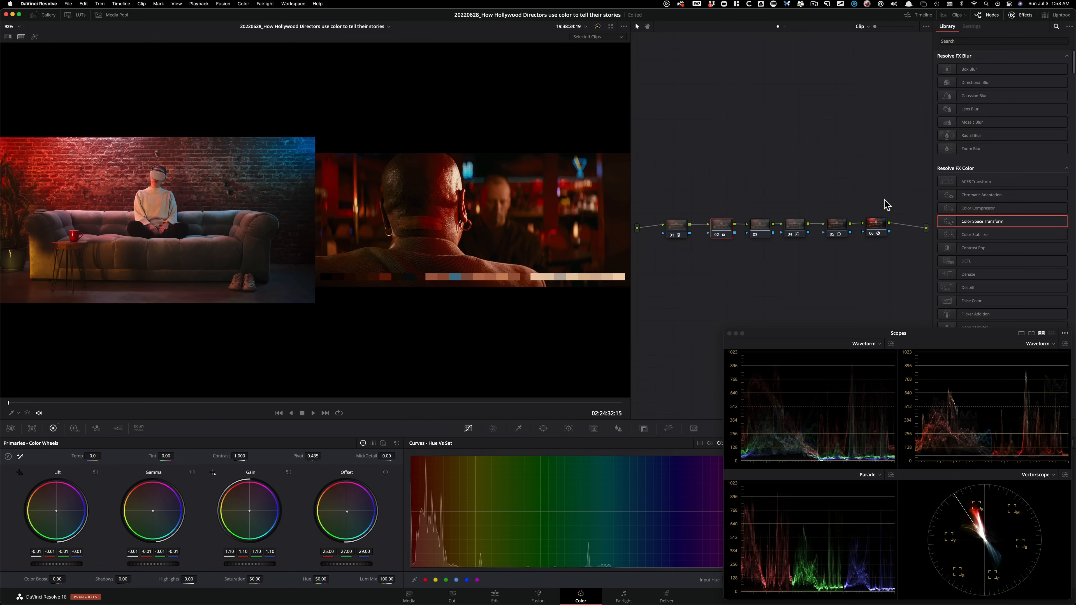
pyautogui.press('super+d')
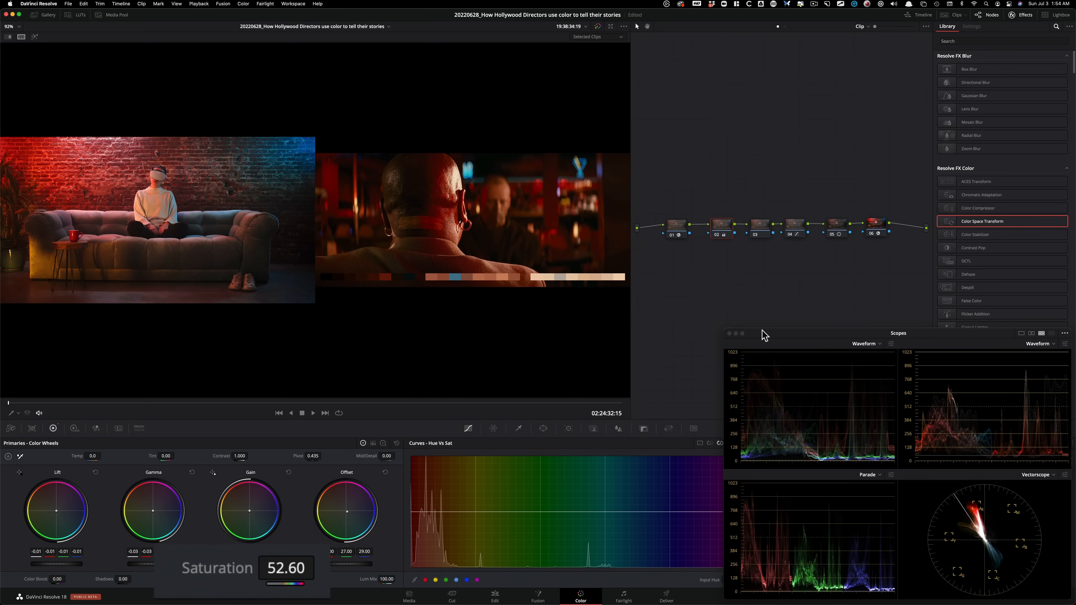
# Set node 02's gamma to -0.03, gain to 1.15 and saturation to 52.60, and compare the grade with the node off and on.
pyautogui.press('super+d')
pyautogui.press('super+d')
pyautogui.press('super+d')
pyautogui.press('super+d')
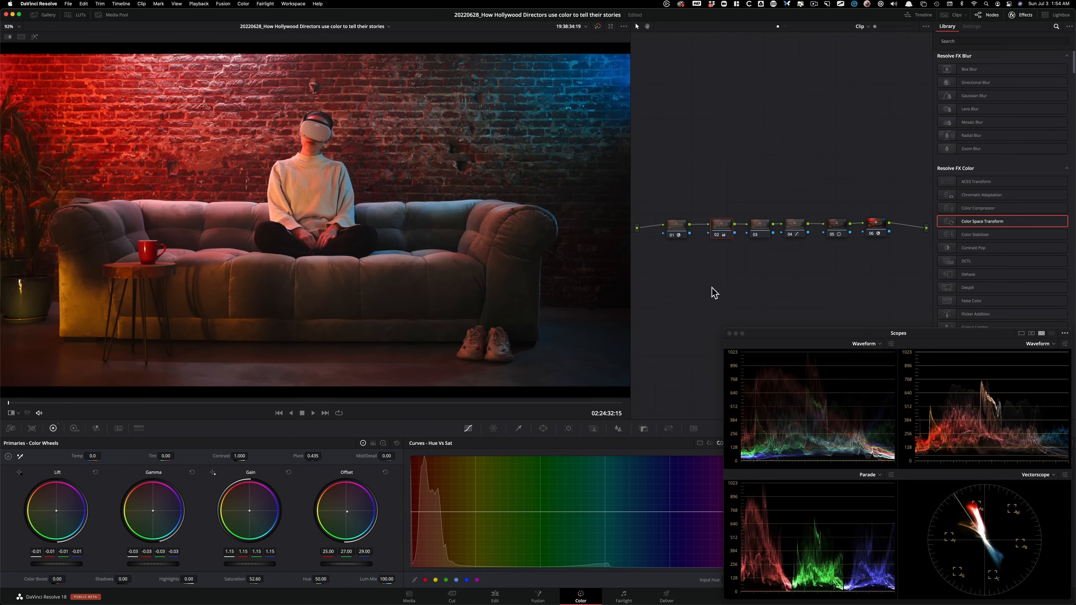
# Create the Stills 6 gallery album, grab a still of the red-and-blue sofa grade into it, and add a new grade version.
pyautogui.click(43, 15)
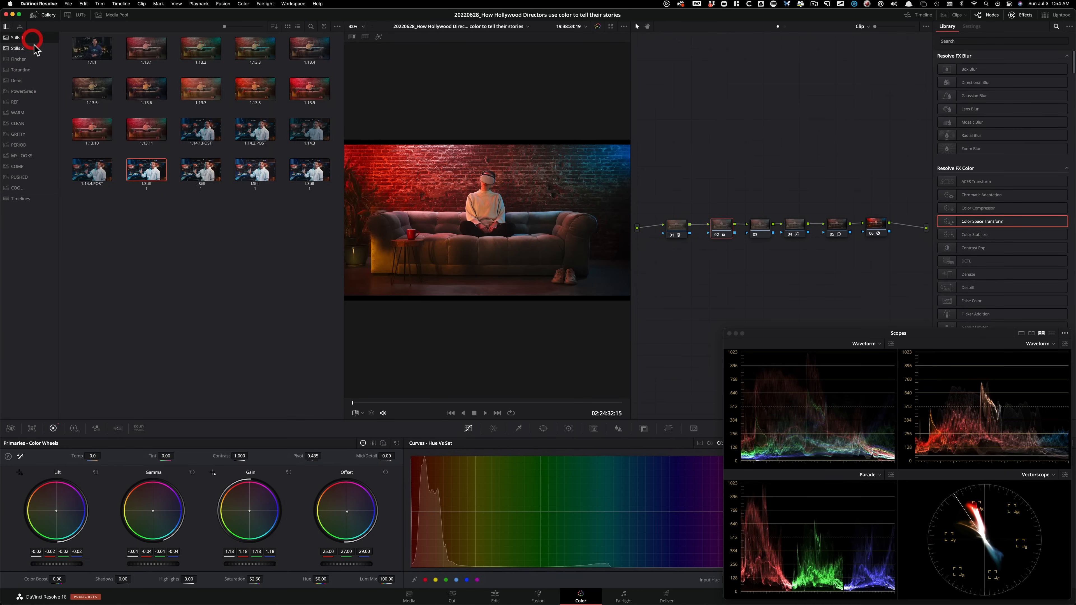
pyautogui.click(26, 48)
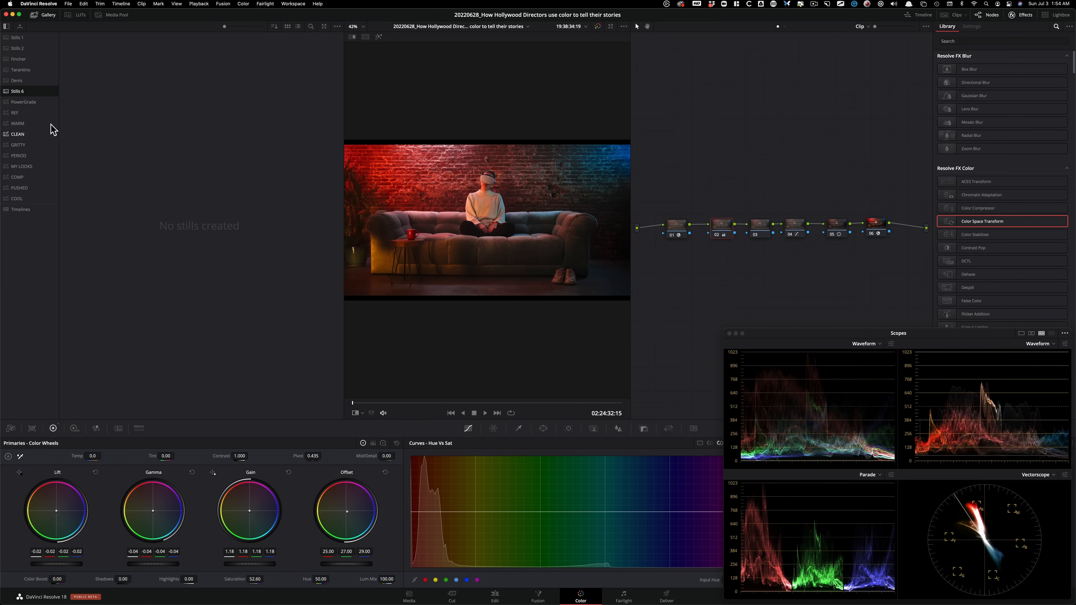
pyautogui.press('alt+super+g')
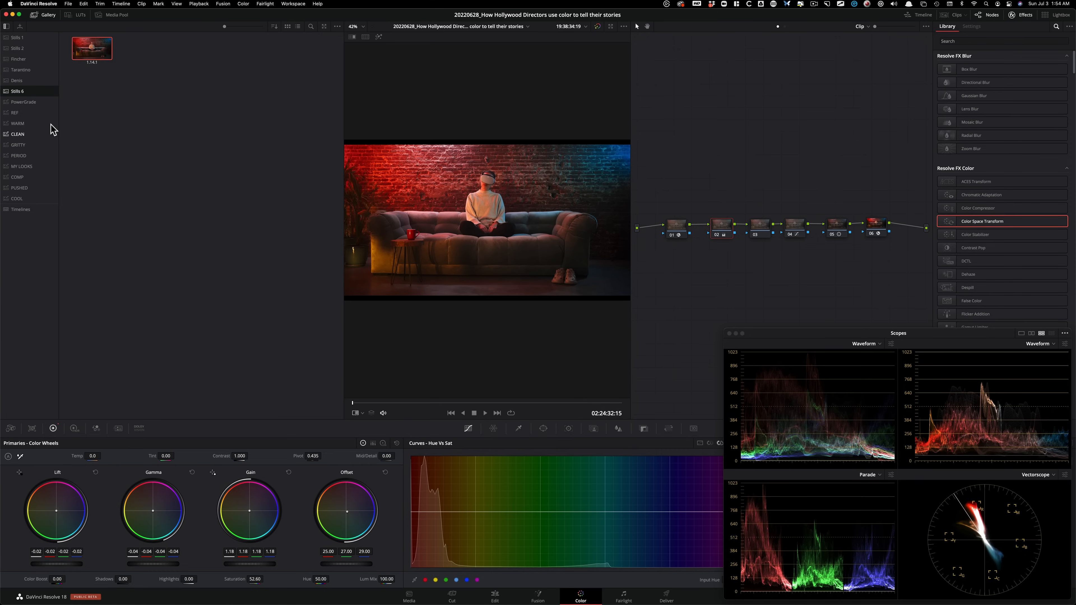
pyautogui.click(45, 15)
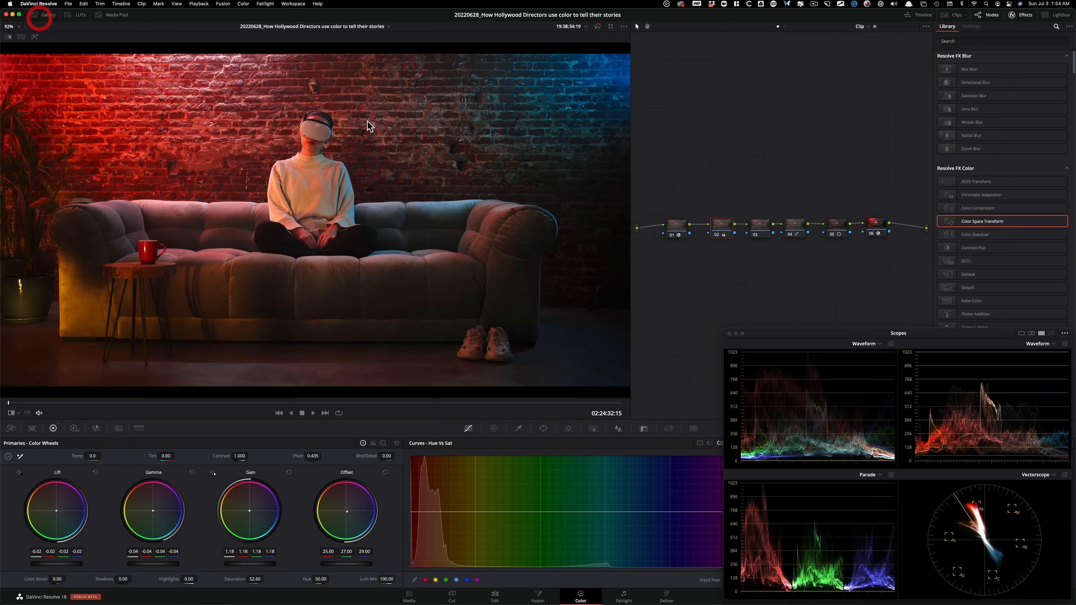
pyautogui.press('super+y')
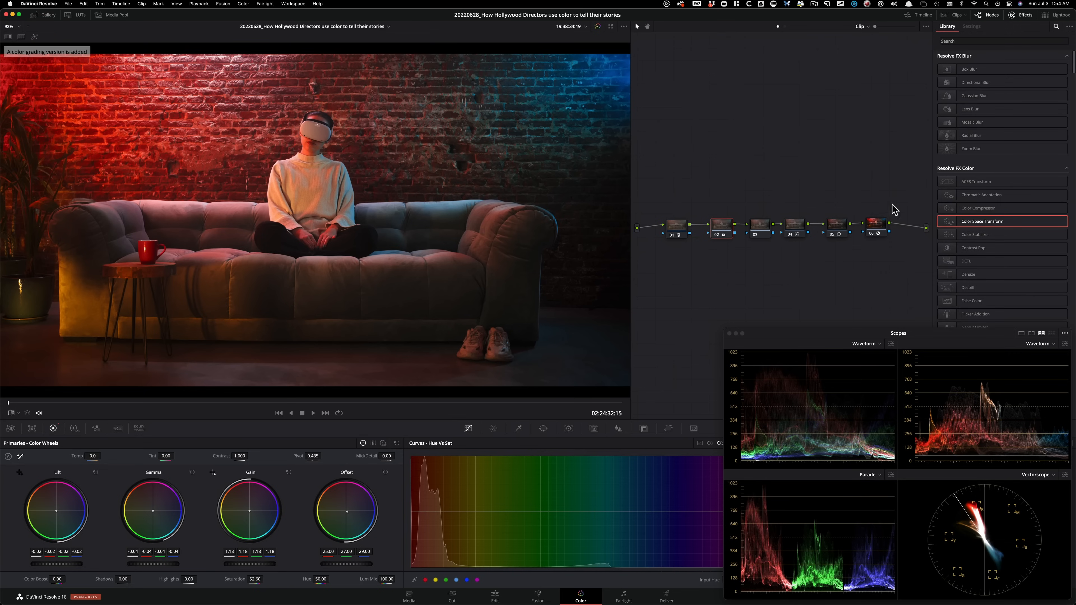
# Select node 04 and compare its Hue Vs Sat adjustment with the node off and on.
pyautogui.click(790, 282)
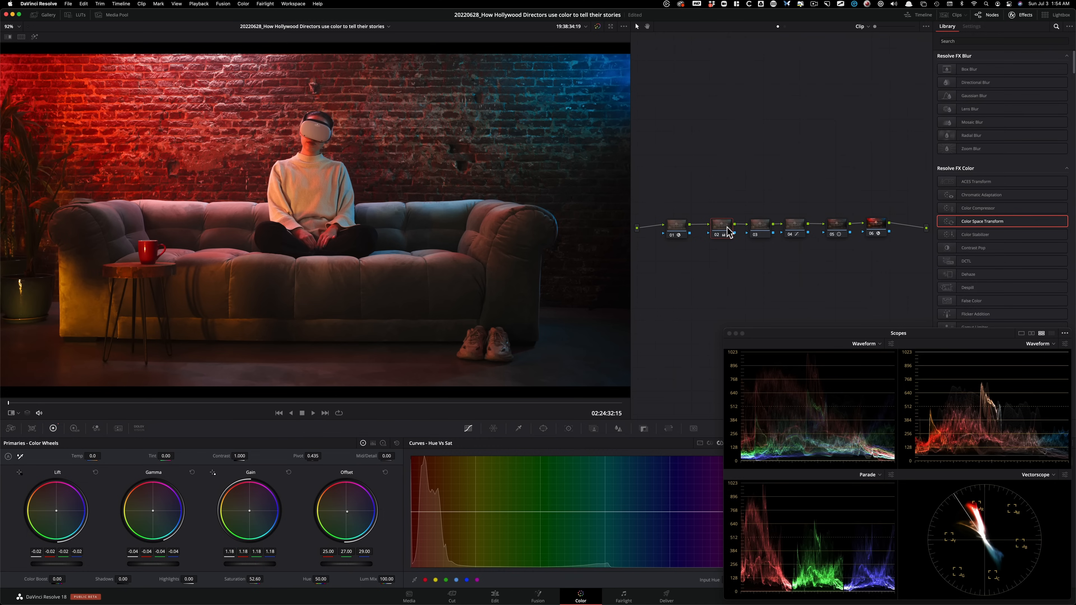
pyautogui.click(819, 195)
pyautogui.click(757, 229)
pyautogui.click(758, 231)
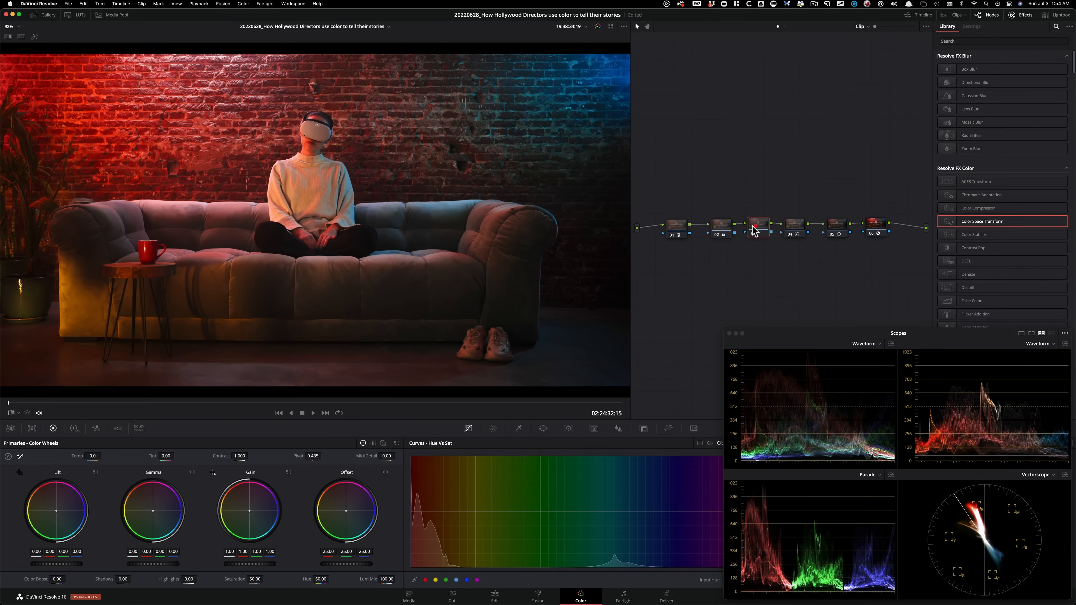
pyautogui.click(793, 228)
pyautogui.press('super+d')
pyautogui.press('super+d')
pyautogui.press('super+d')
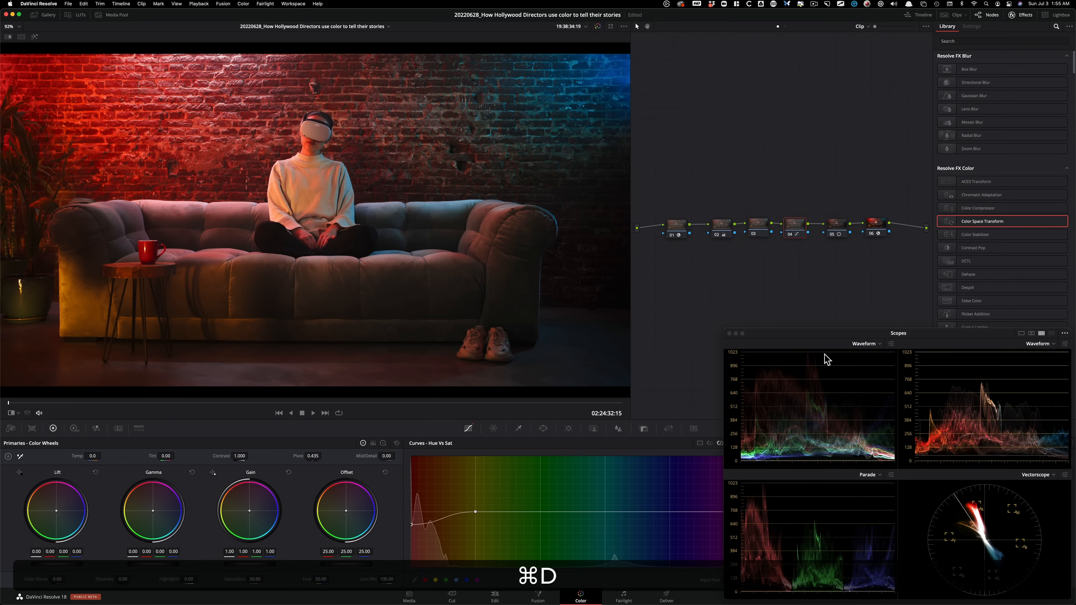
# Lower the cyan-blue saturation on node 04's Hue Vs Sat curve to 0.42 at input hue 91.73, and compare it off and on.
pyautogui.moveTo(836, 332); pyautogui.dragTo(773, 123)
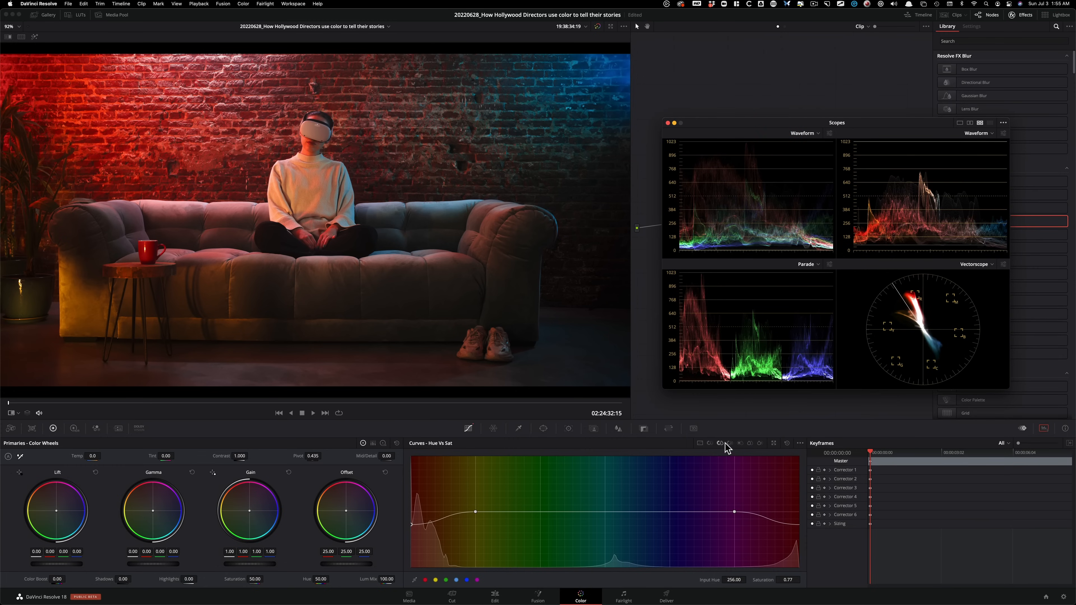
pyautogui.click(710, 443)
pyautogui.click(720, 443)
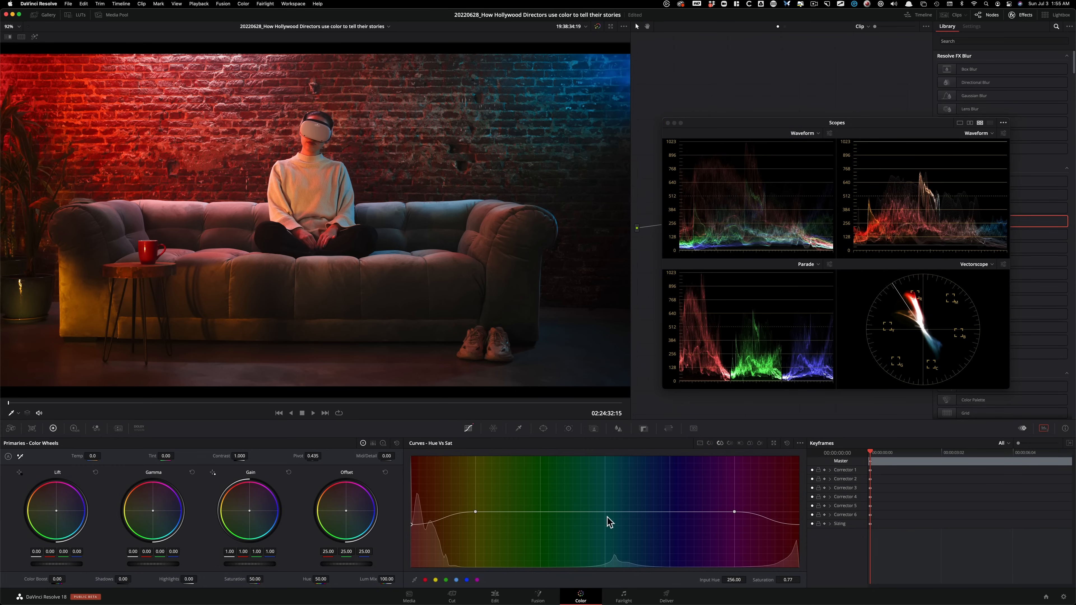
pyautogui.moveTo(611, 513); pyautogui.dragTo(623, 544)
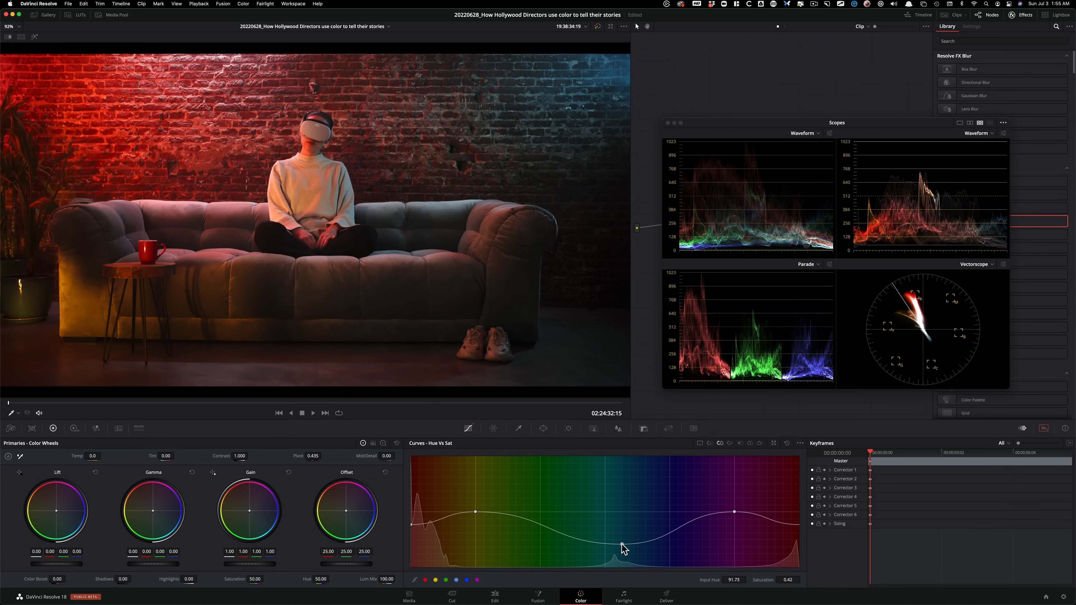
pyautogui.moveTo(739, 126); pyautogui.dragTo(799, 339)
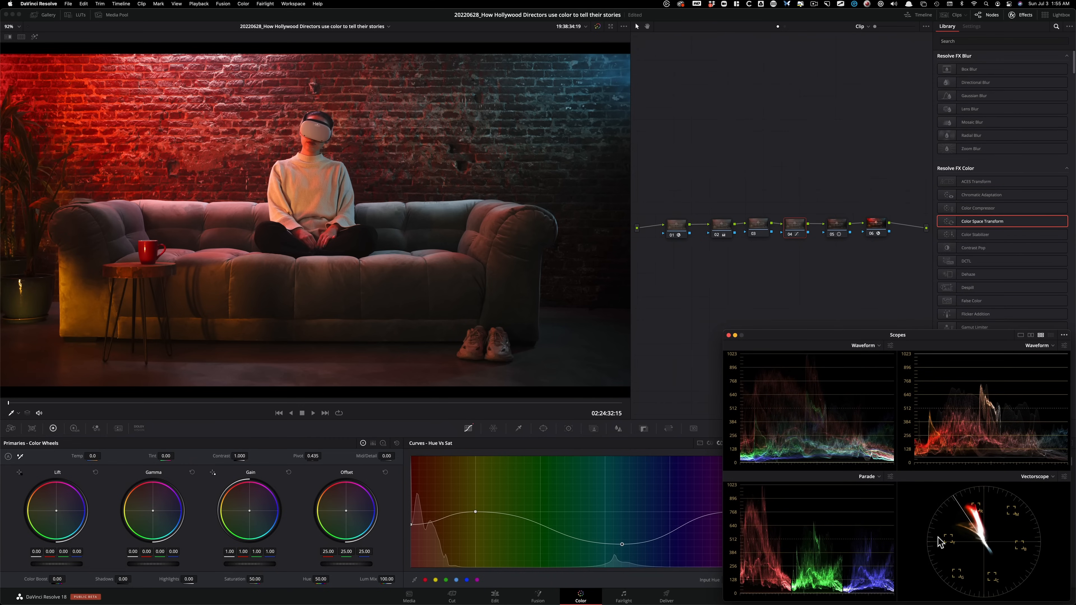
pyautogui.press('super+d')
pyautogui.press('super+d')
pyautogui.press('super+d')
pyautogui.press('super+d')
pyautogui.press('super+d')
pyautogui.press('super+d')
# Move the Hue Vs Sat adjustment to node 03; on node 04 set RGB gamma -0.01, 0.01, 0.01, gain 0.97, 1.03, 1.02 and saturation 31.50.
pyautogui.click(767, 152)
pyautogui.keyDown('alt'); pyautogui.click(758, 225); pyautogui.keyUp('alt')
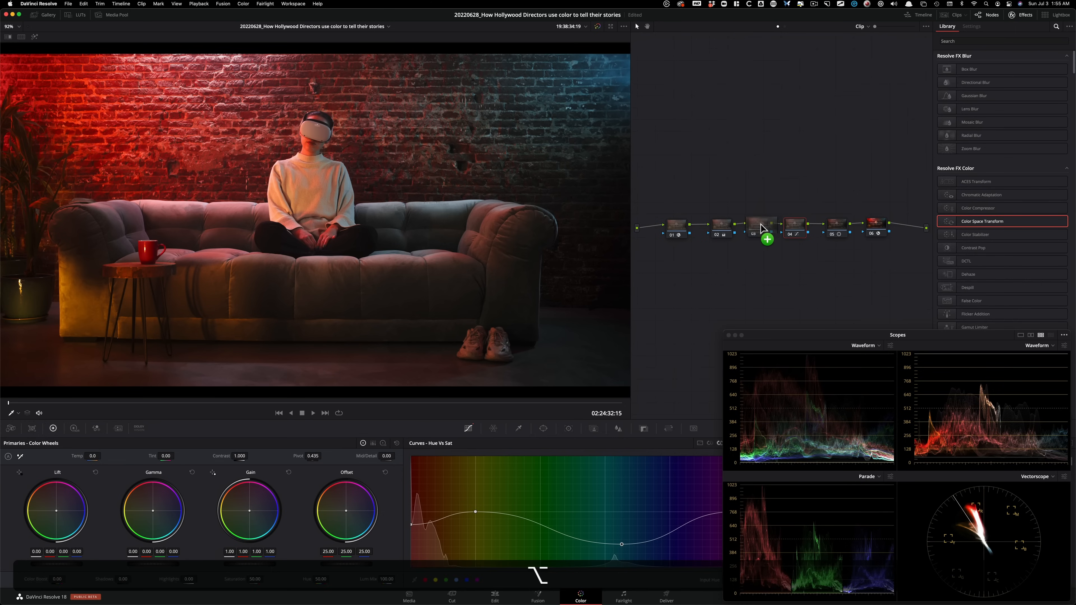
pyautogui.press('super+z')
pyautogui.moveTo(790, 228); pyautogui.dragTo(762, 225)
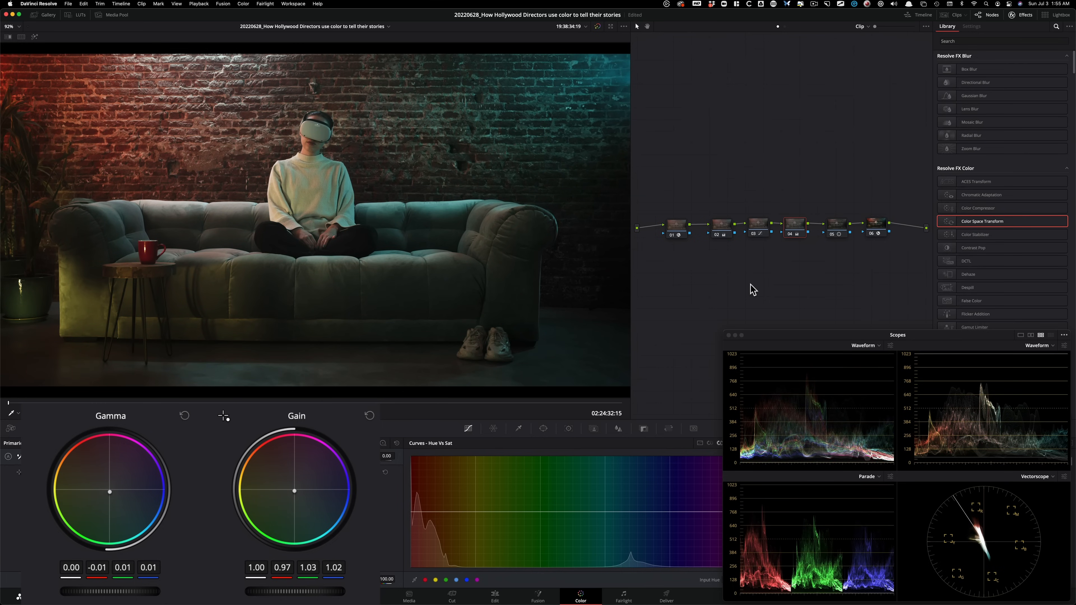
pyautogui.press('super+d')
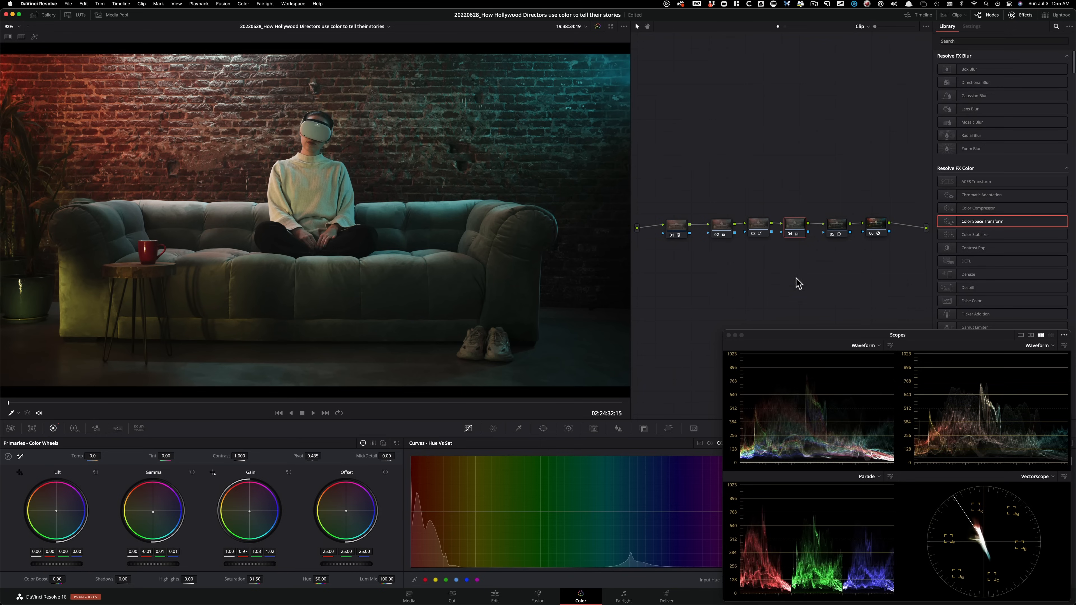
# Show the clip strip and compare the sofa clip with only the green office shot in clip 06 in a Selected Clips split screen.
pyautogui.click(43, 15)
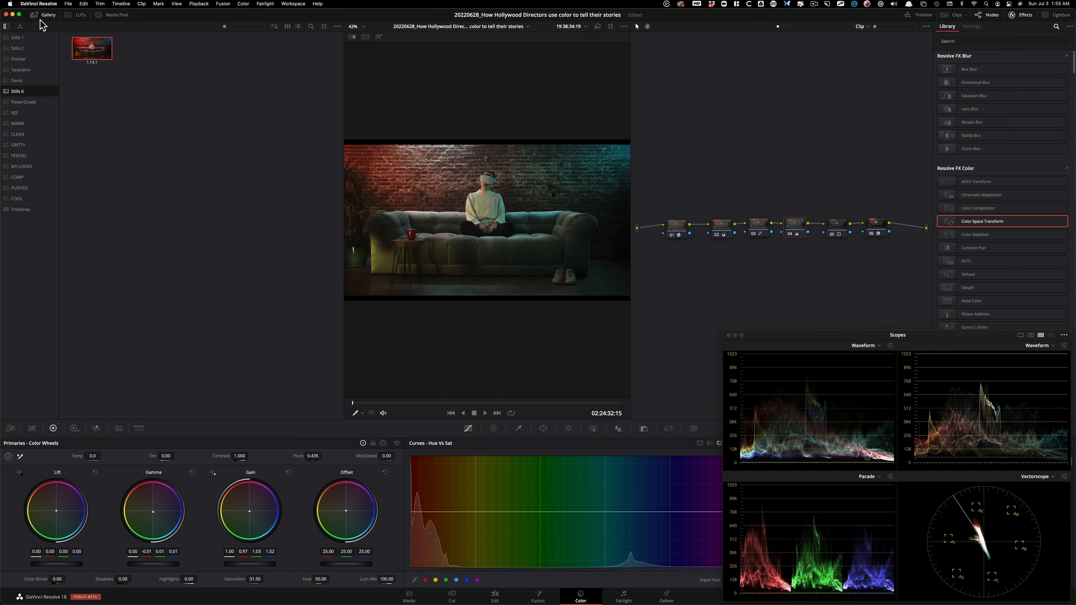
pyautogui.click(44, 15)
pyautogui.click(955, 15)
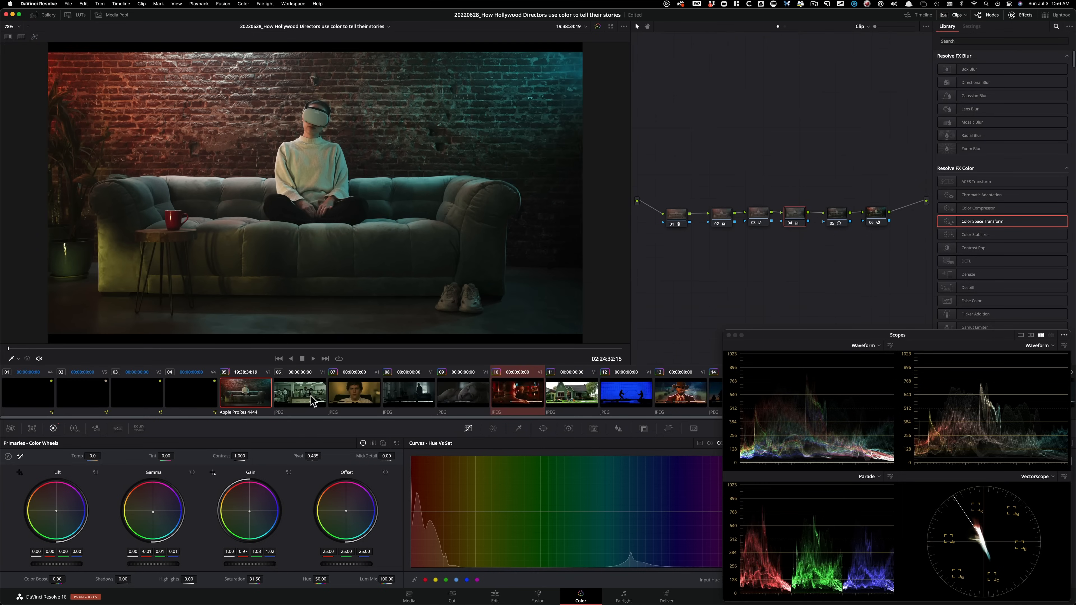
pyautogui.keyDown('super'); pyautogui.click(309, 403); pyautogui.keyUp('super')
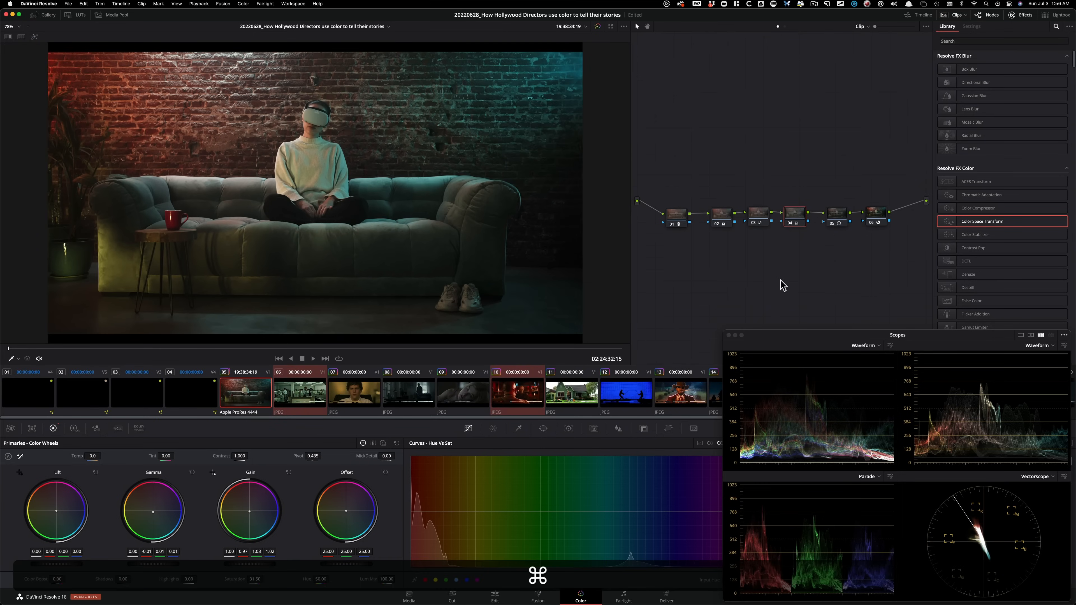
pyautogui.press('alt+super+w')
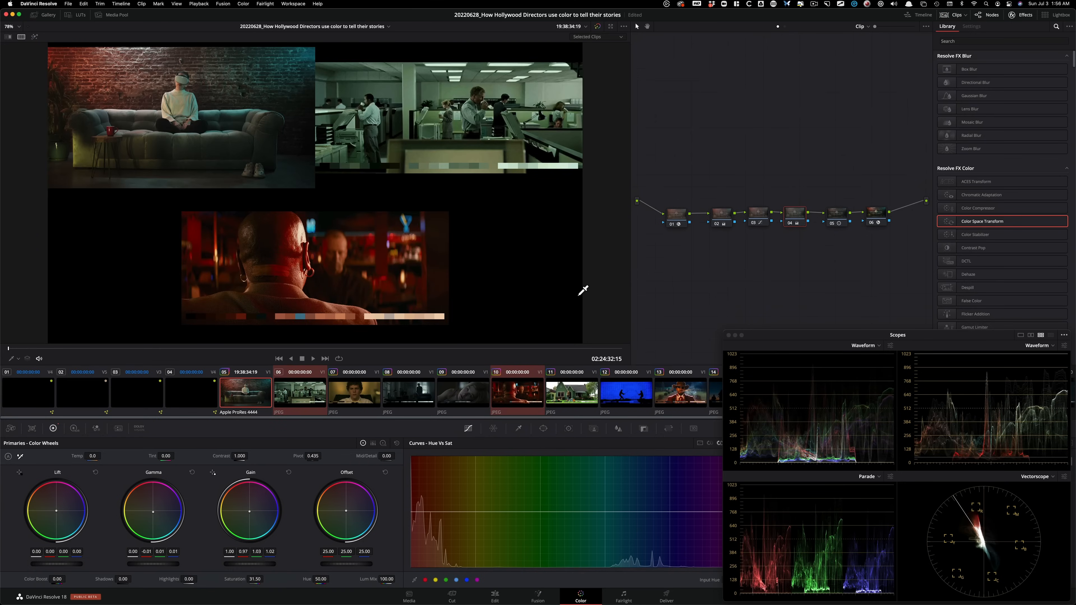
pyautogui.keyDown('super'); pyautogui.click(518, 392); pyautogui.keyUp('super')
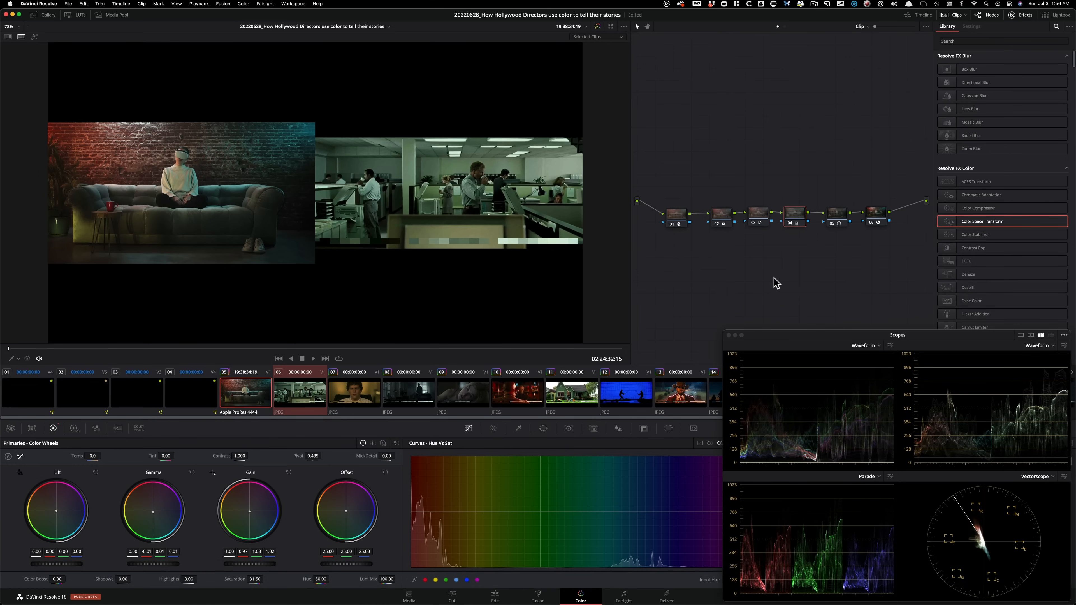
# Compare node 04 off and on against the office reference, and return to the single-clip view.
pyautogui.press('super+d')
pyautogui.press('super+d')
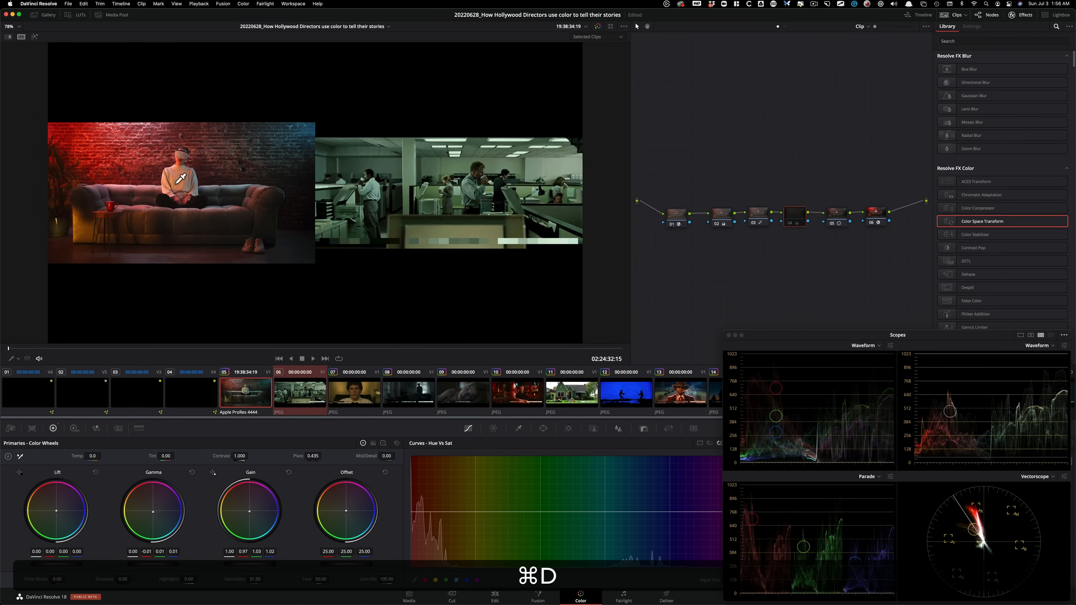
pyautogui.press('super+d')
pyautogui.press('super+d')
pyautogui.press('super+d')
pyautogui.press('super+d')
pyautogui.press('super+d')
pyautogui.press('super+d')
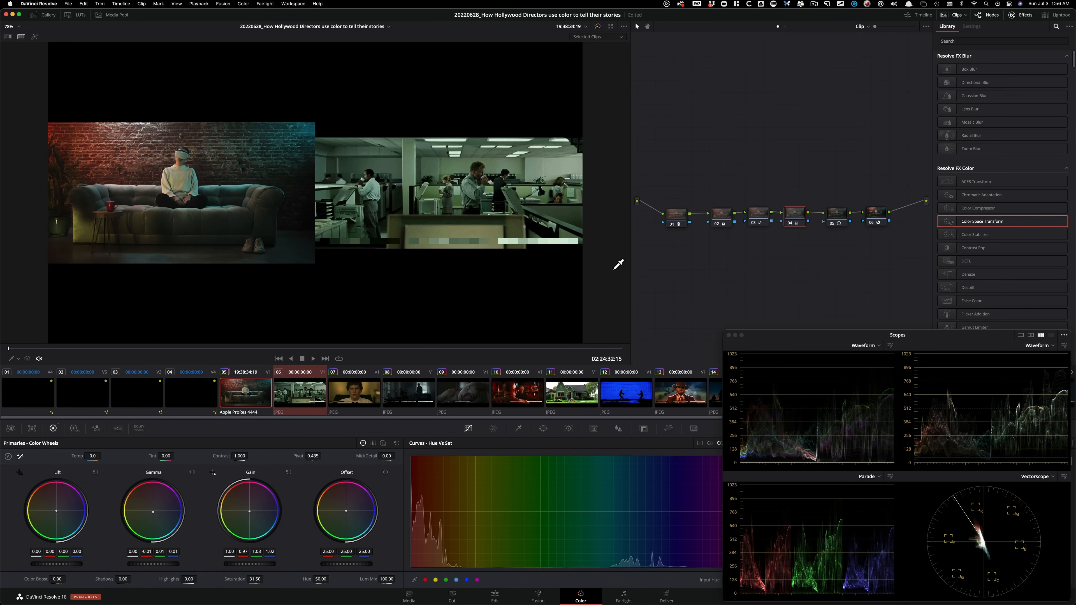
pyautogui.click(764, 163)
pyautogui.press('super+alt+w')
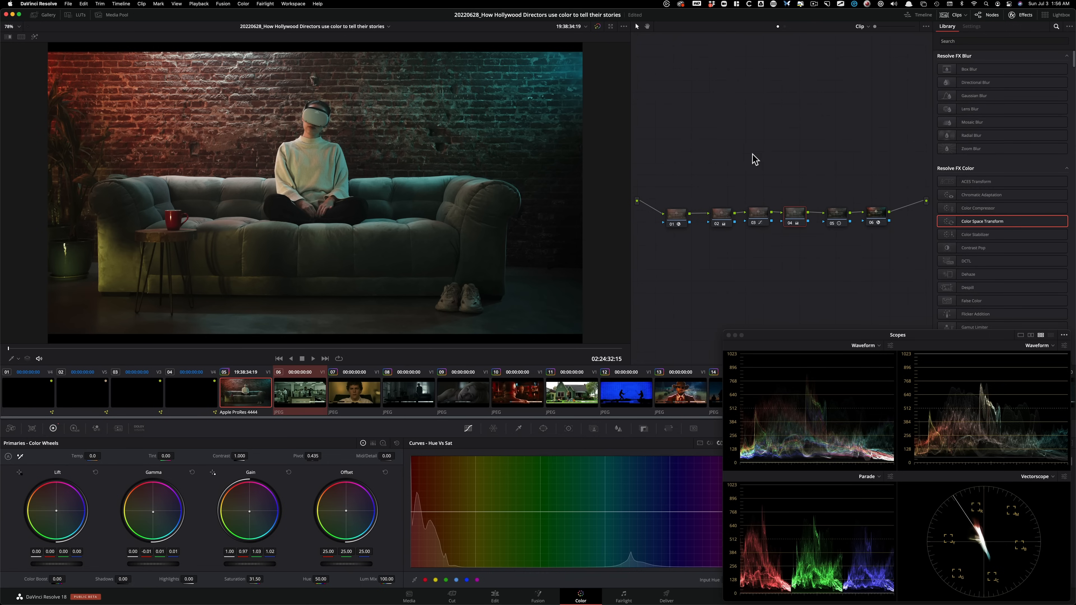
# Compare the sofa clip with reference clips 06, 07 and 09 in a split screen, and return to the single-clip view.
pyautogui.click(721, 213)
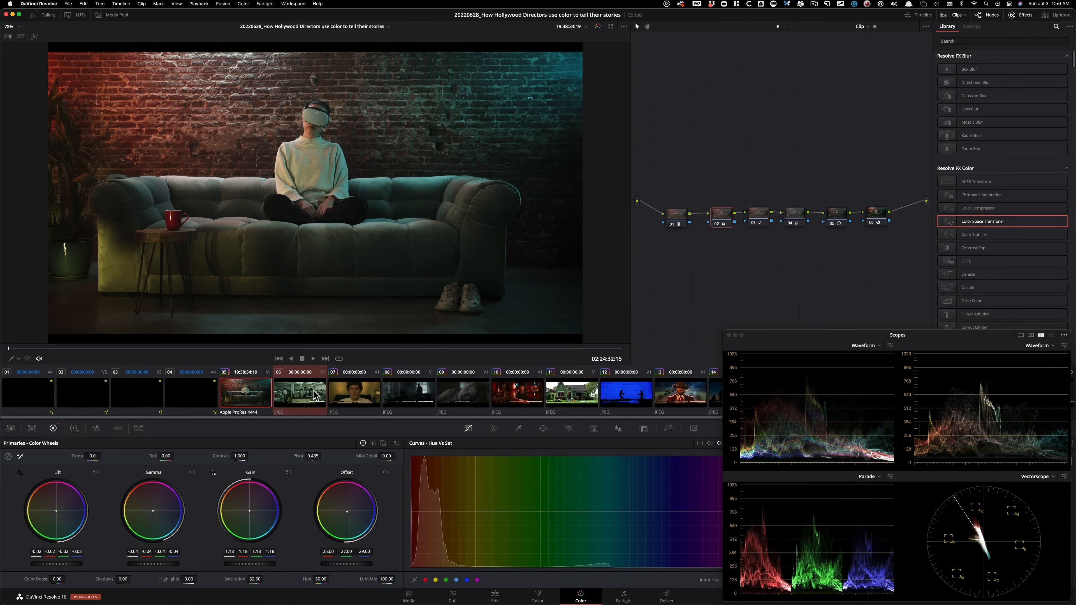
pyautogui.keyDown('super'); pyautogui.click(462, 399); pyautogui.keyUp('super')
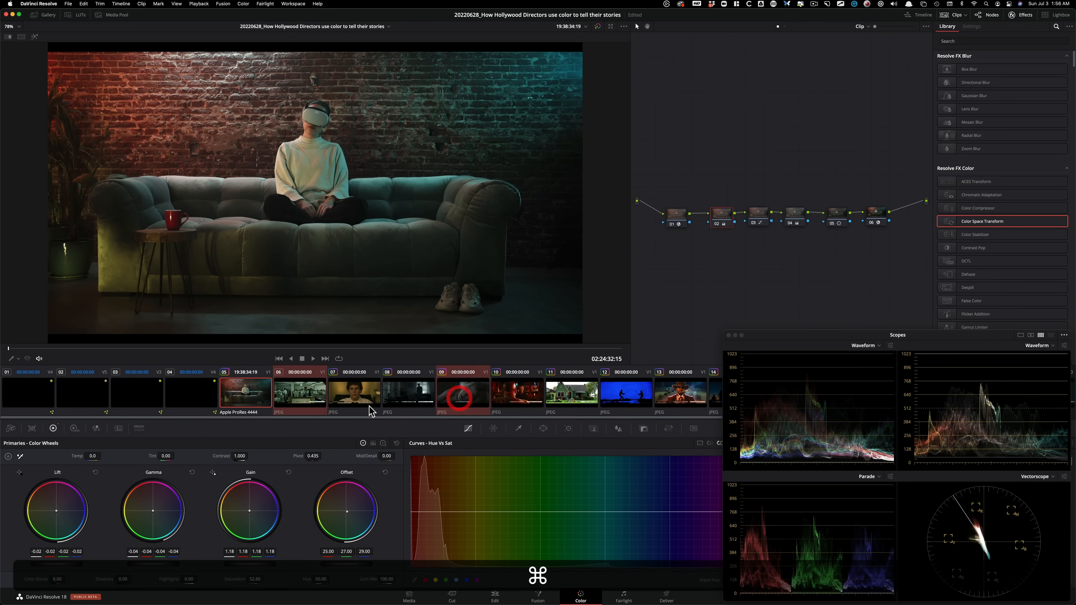
pyautogui.keyDown('super'); pyautogui.click(345, 399); pyautogui.keyUp('super')
pyautogui.press('super+alt+w')
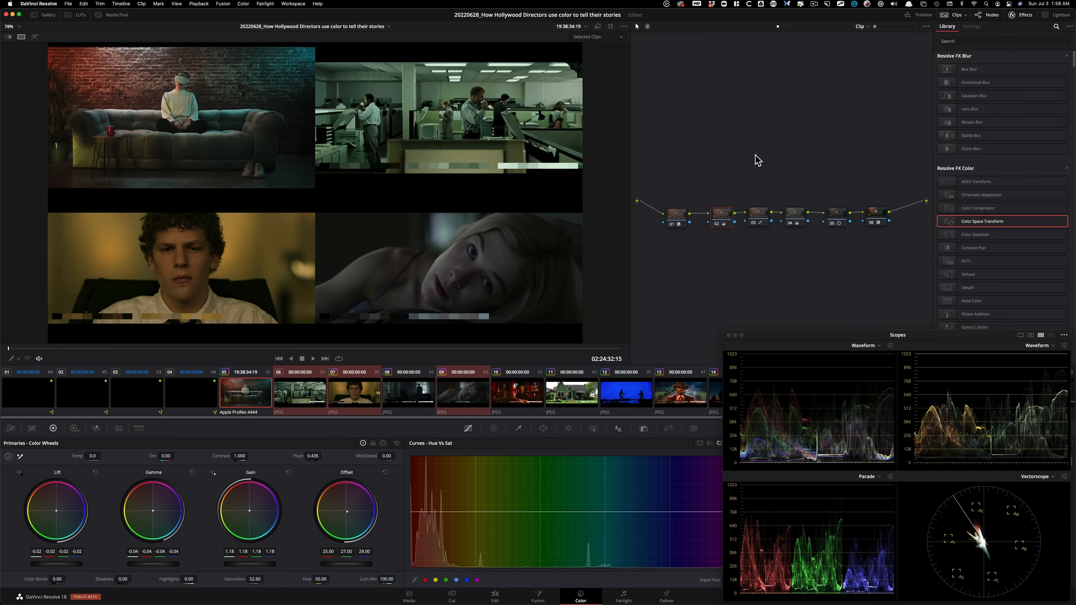
pyautogui.press('super+alt+w')
pyautogui.press('super+w')
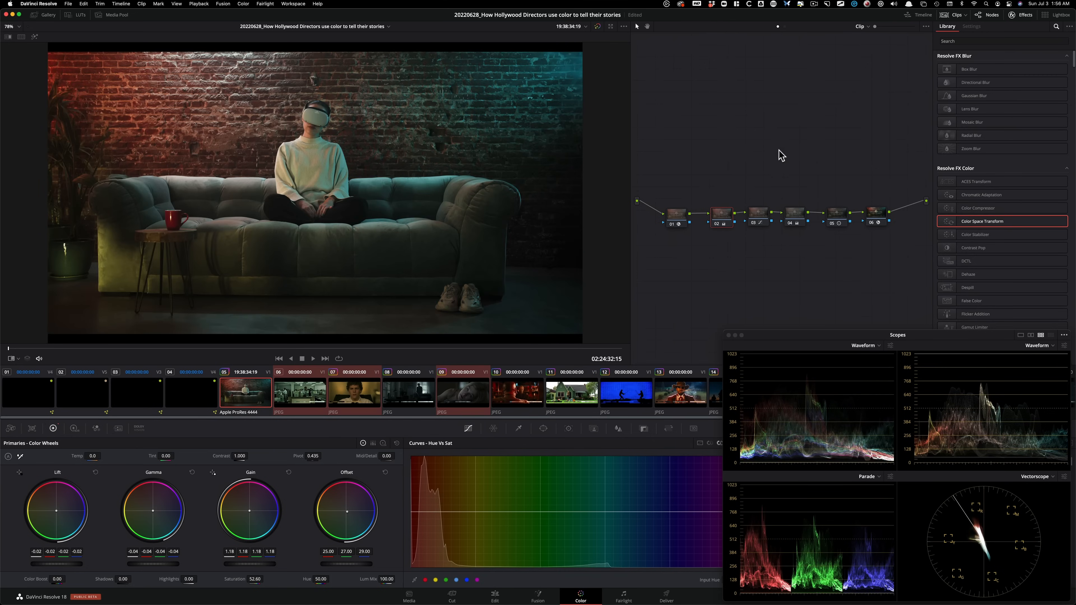
# Grab a still of the green sofa grade into the Stills 6 album.
pyautogui.click(48, 15)
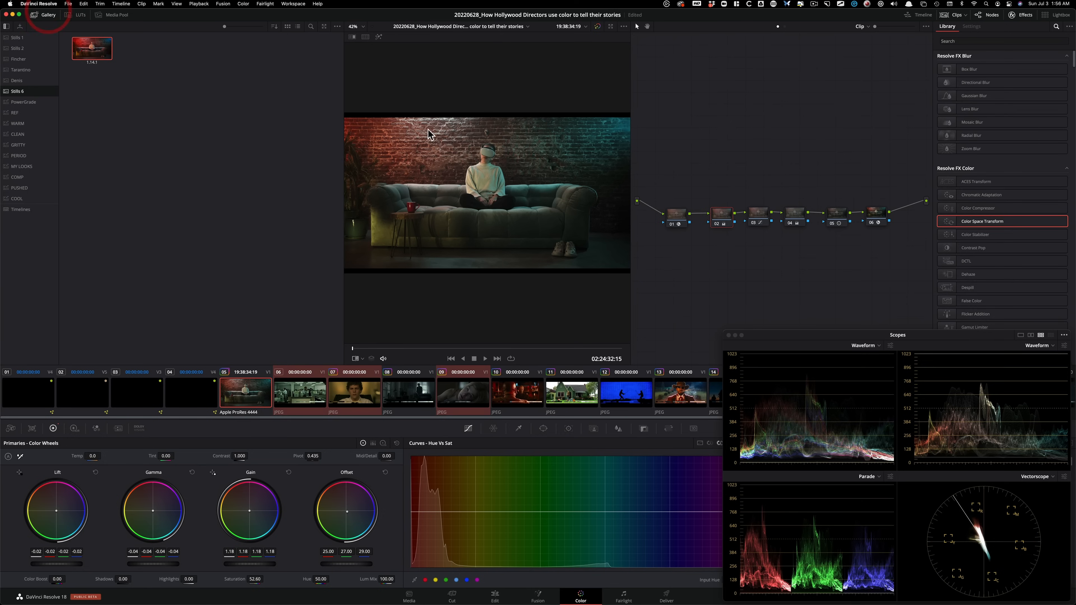
pyautogui.press('super+alt+g')
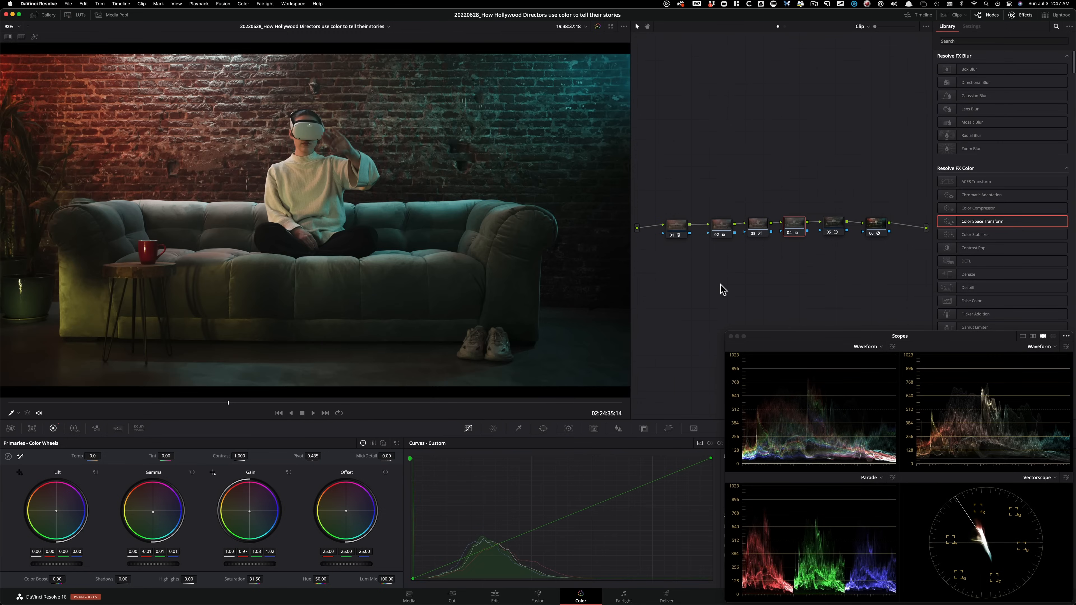
# Switch to Chrome and look through the Freelance Colorist course page, from the module roadmap and member benefits to the money-back guarantee.
pyautogui.press('super+Tab')
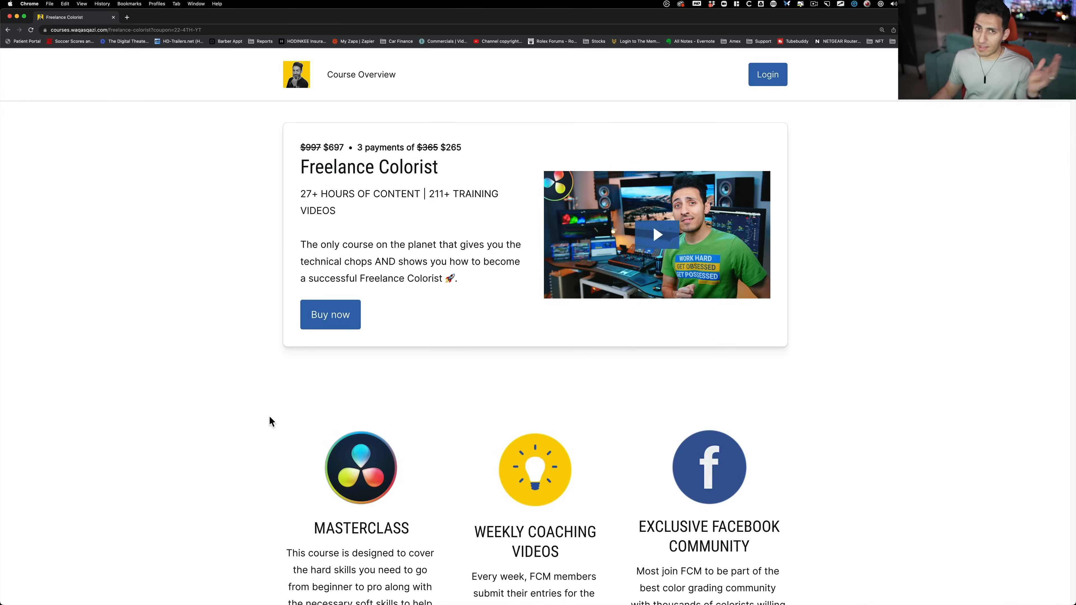
pyautogui.scroll(-20, 165, 504)
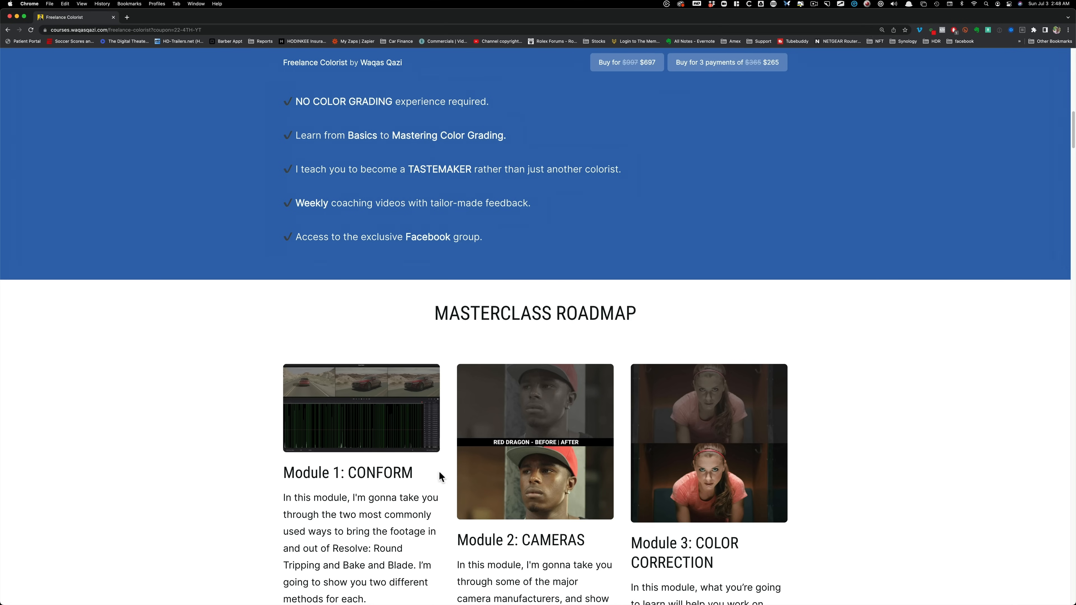
pyautogui.scroll(-5, 106, 482)
pyautogui.scroll(-1, 95, 445)
pyautogui.scroll(-10, 132, 423)
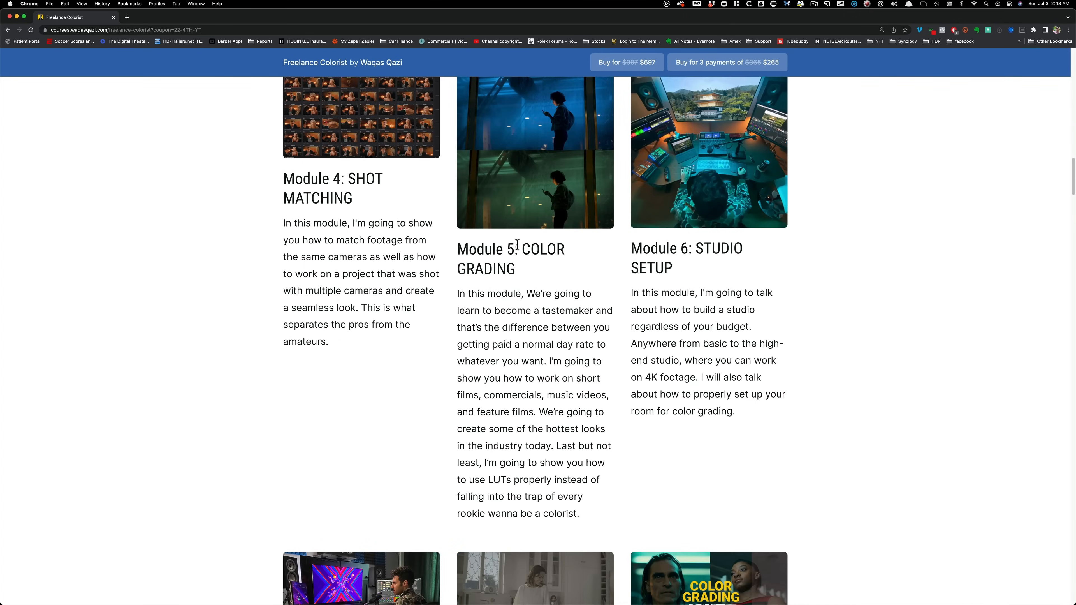
pyautogui.scroll(-10, 185, 457)
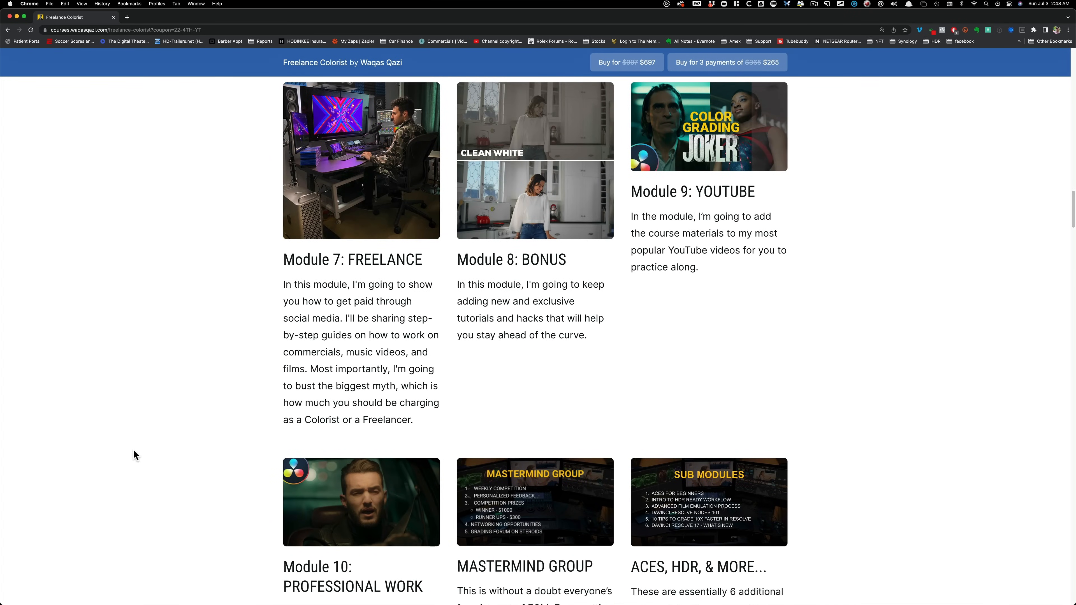
pyautogui.scroll(-7, 191, 464)
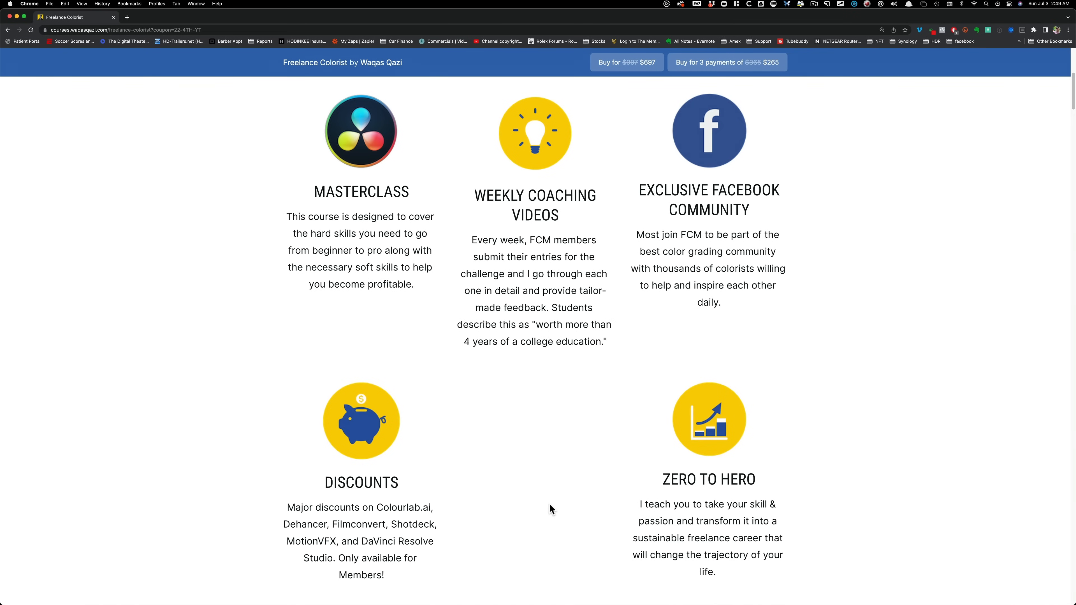
pyautogui.scroll(-10, 564, 533)
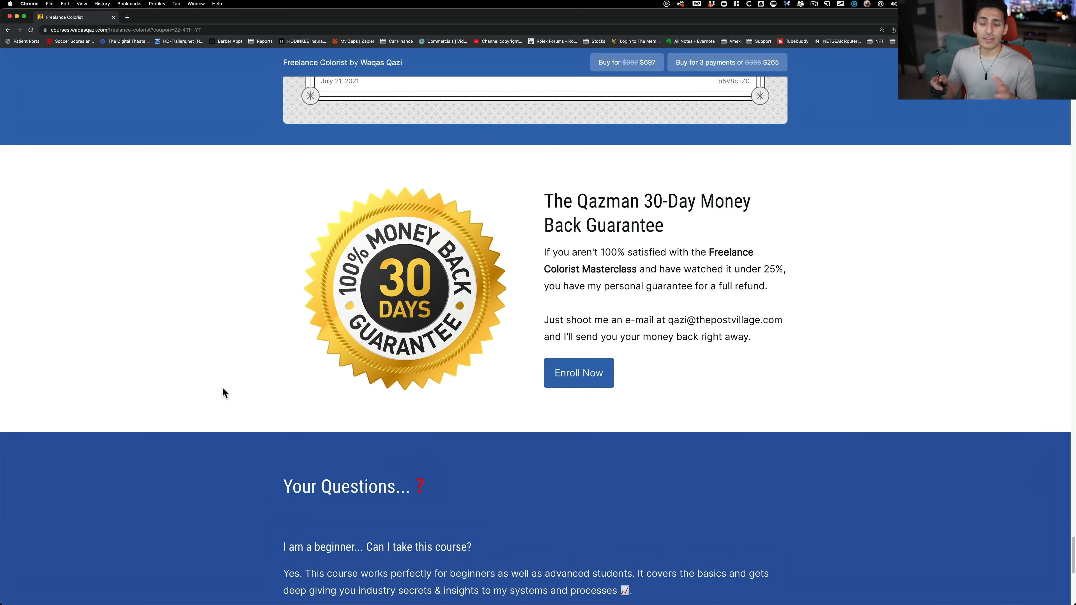
# Switch back to DaVinci Resolve and reset all grading on node 05, including a trial contrast boost.
pyautogui.press('super+Tab')
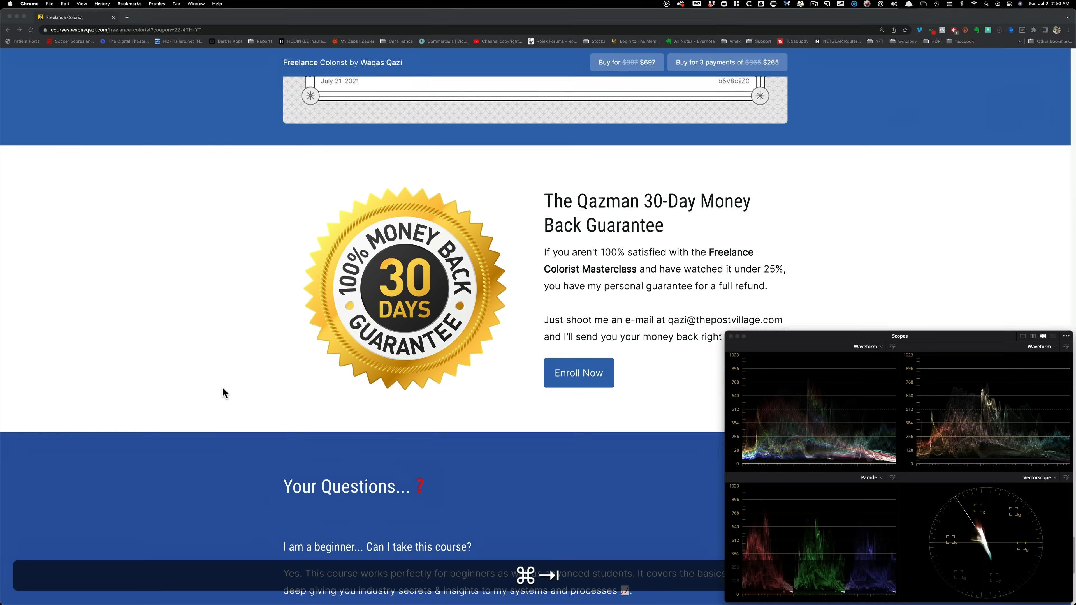
pyautogui.click(714, 288)
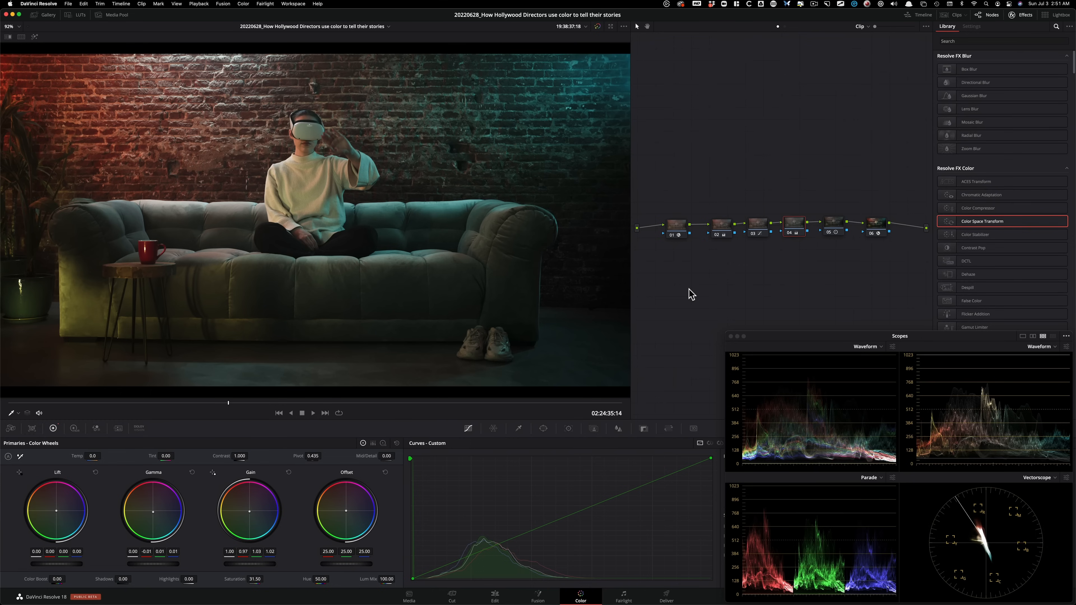
pyautogui.click(845, 177)
pyautogui.click(835, 223)
pyautogui.hotkey('shift', 'Home')
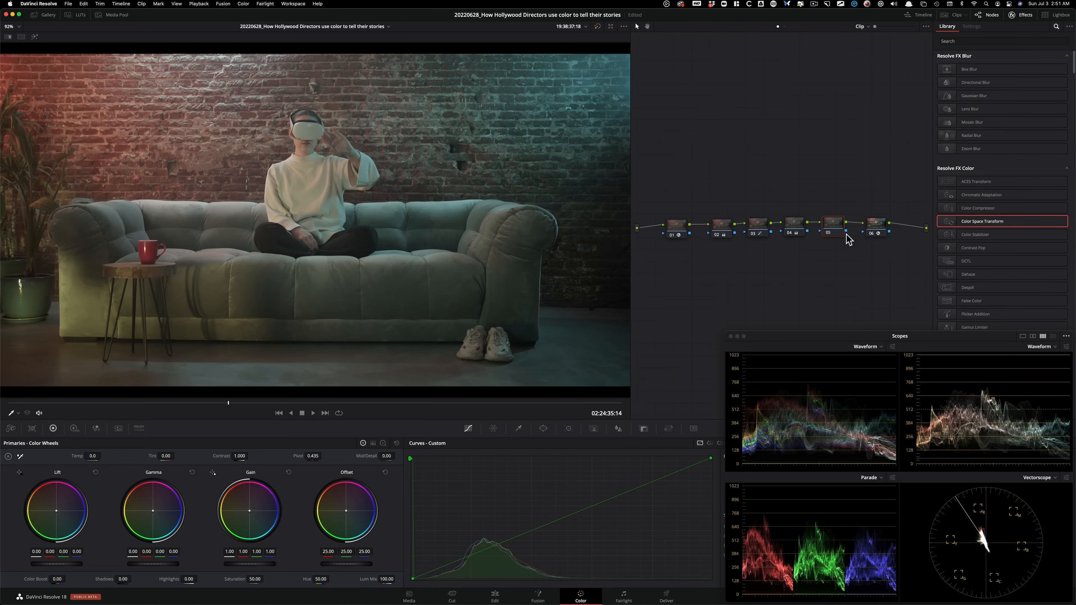
pyautogui.moveTo(240, 456); pyautogui.dragTo(444, 457)
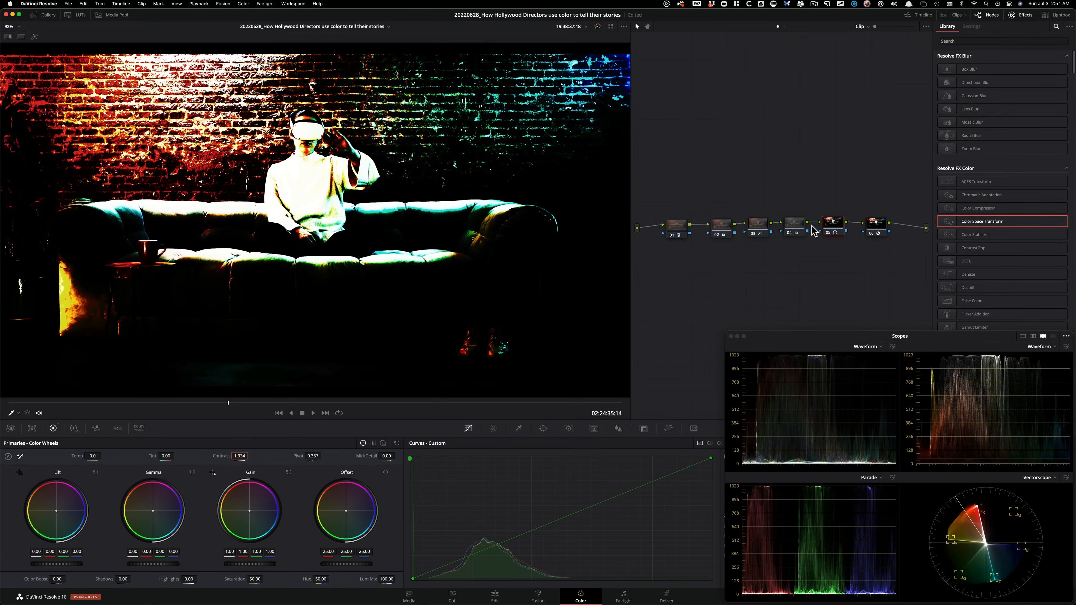
pyautogui.hotkey('shift', 'Home')
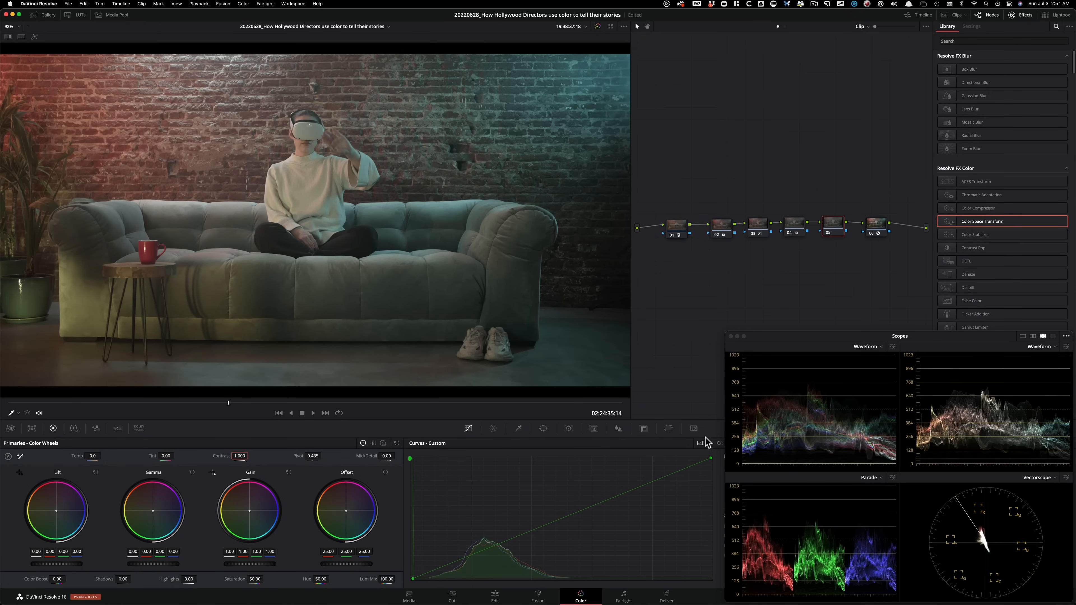
# Uncover the curve channel controls behind the scopes, gang the custom curve channels, and put the scopes window back.
pyautogui.moveTo(777, 342); pyautogui.dragTo(648, 201)
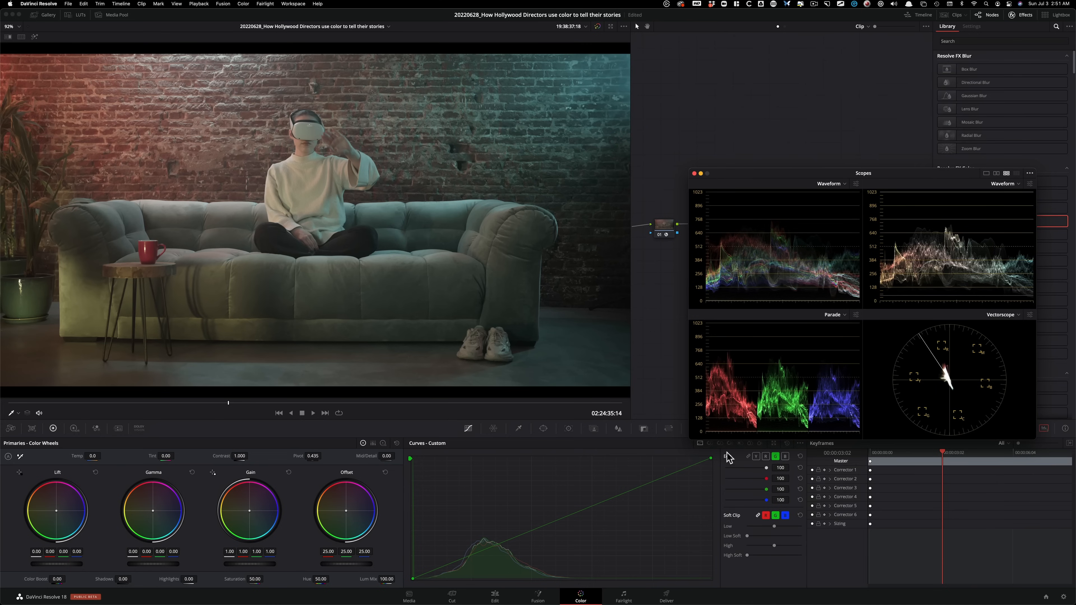
pyautogui.click(748, 456)
pyautogui.moveTo(781, 176); pyautogui.dragTo(813, 342)
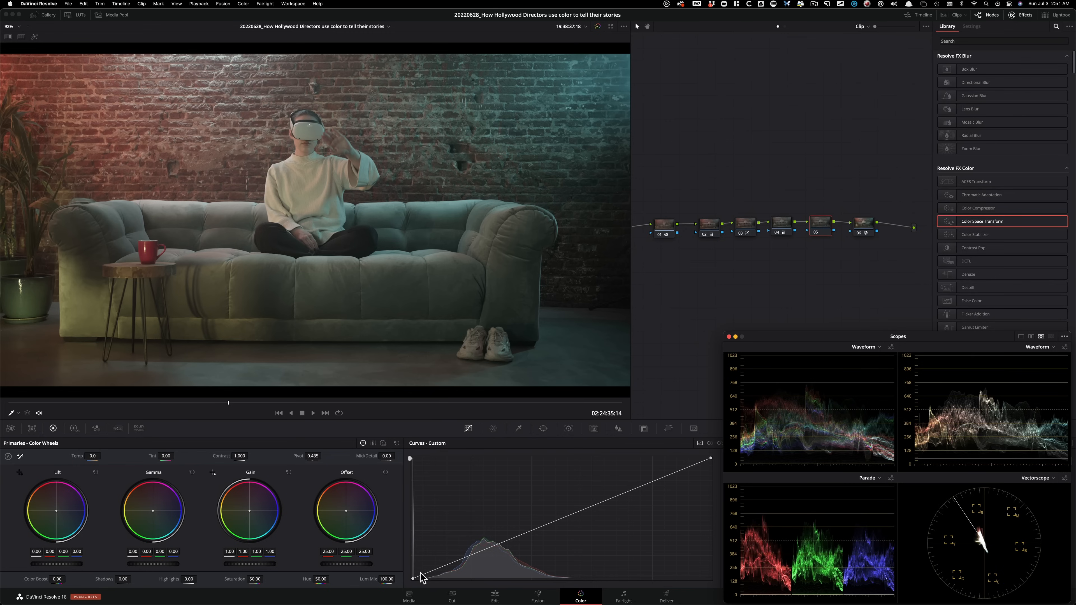
# Shape an S-curve on node 05's custom curve with a lifted black point, lowered shadows, an added lower-midtone point and a reduced highlight end.
pyautogui.moveTo(412, 579); pyautogui.dragTo(413, 574)
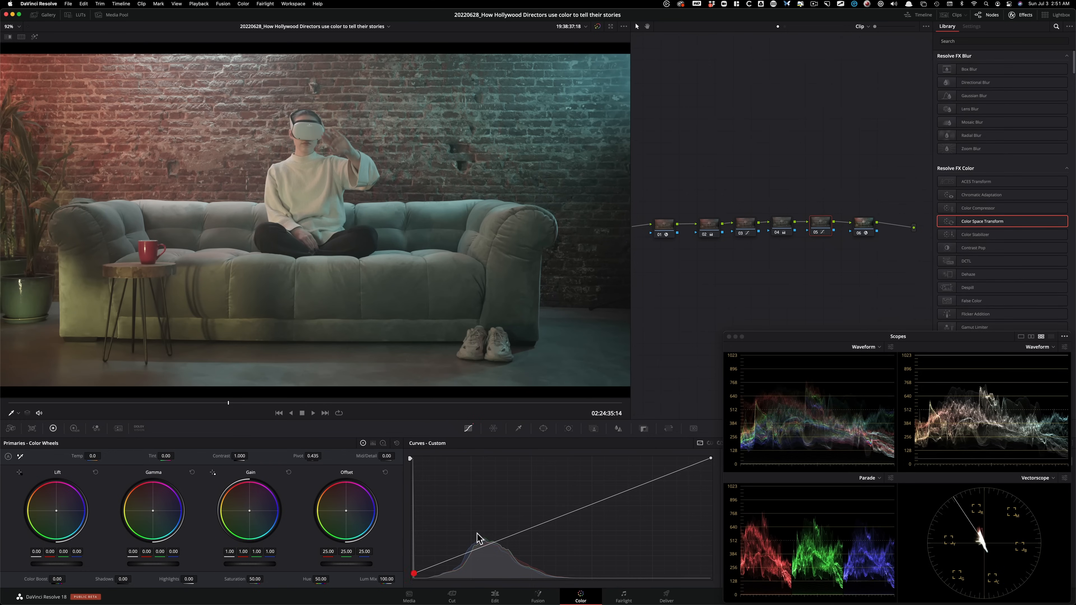
pyautogui.moveTo(713, 459); pyautogui.dragTo(685, 472)
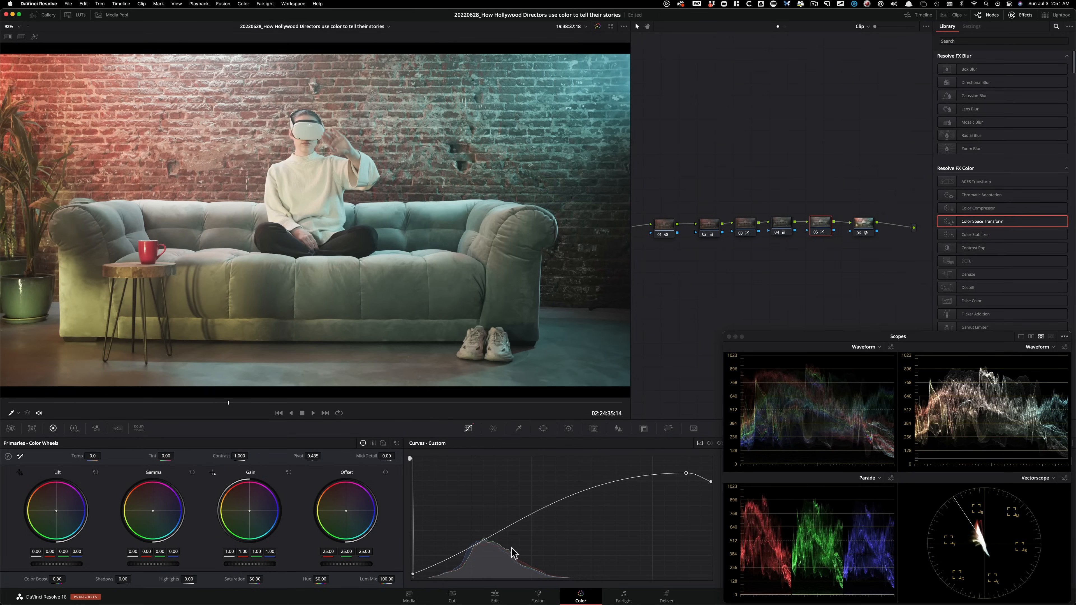
pyautogui.moveTo(438, 563); pyautogui.dragTo(442, 574)
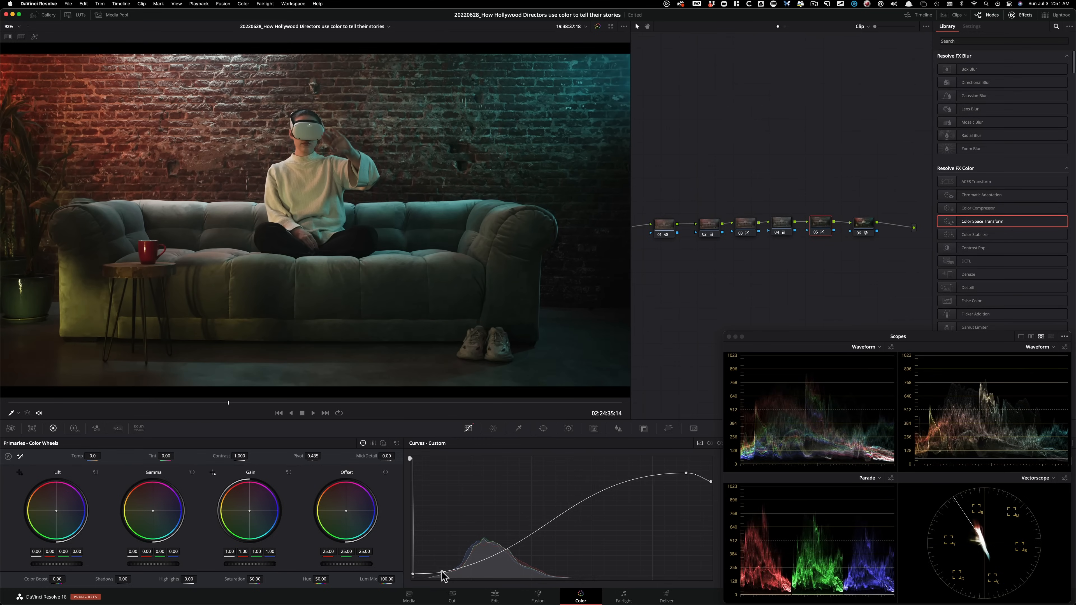
pyautogui.click(476, 564)
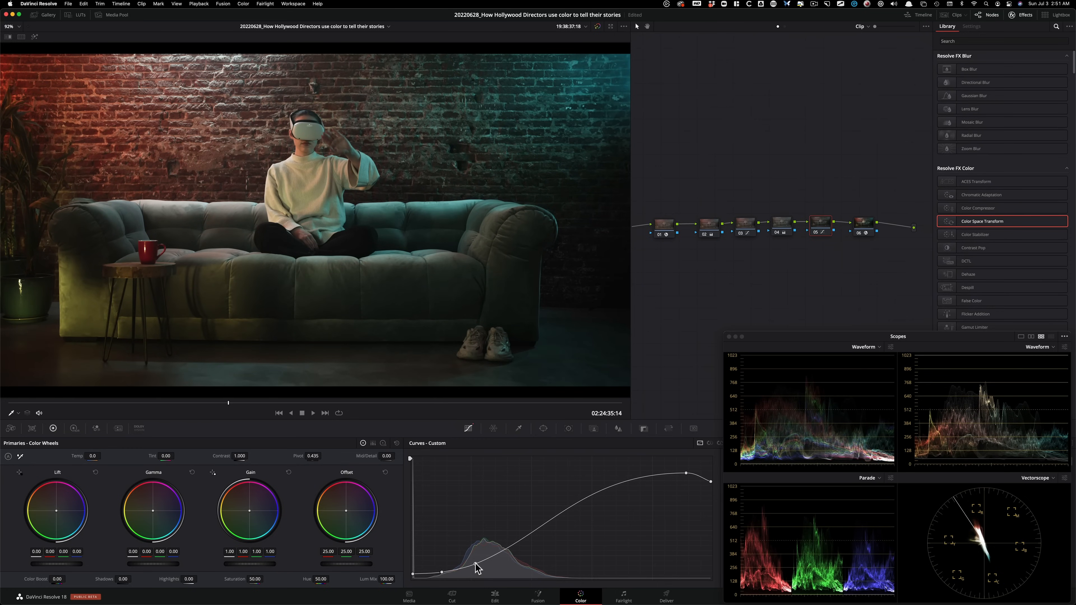
# Add an upper-midtone point to node 05's custom curve and fine-tune the highlight roll-off point beside it.
pyautogui.moveTo(636, 479); pyautogui.dragTo(626, 477)
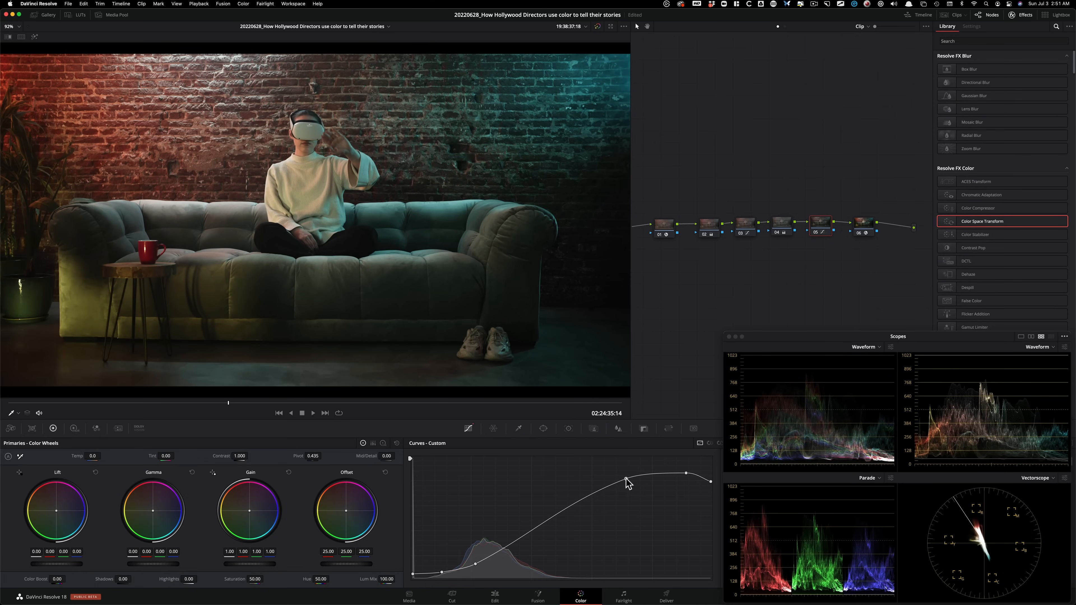
pyautogui.moveTo(626, 478); pyautogui.dragTo(627, 478)
pyautogui.click(626, 478)
pyautogui.moveTo(685, 472); pyautogui.dragTo(682, 471)
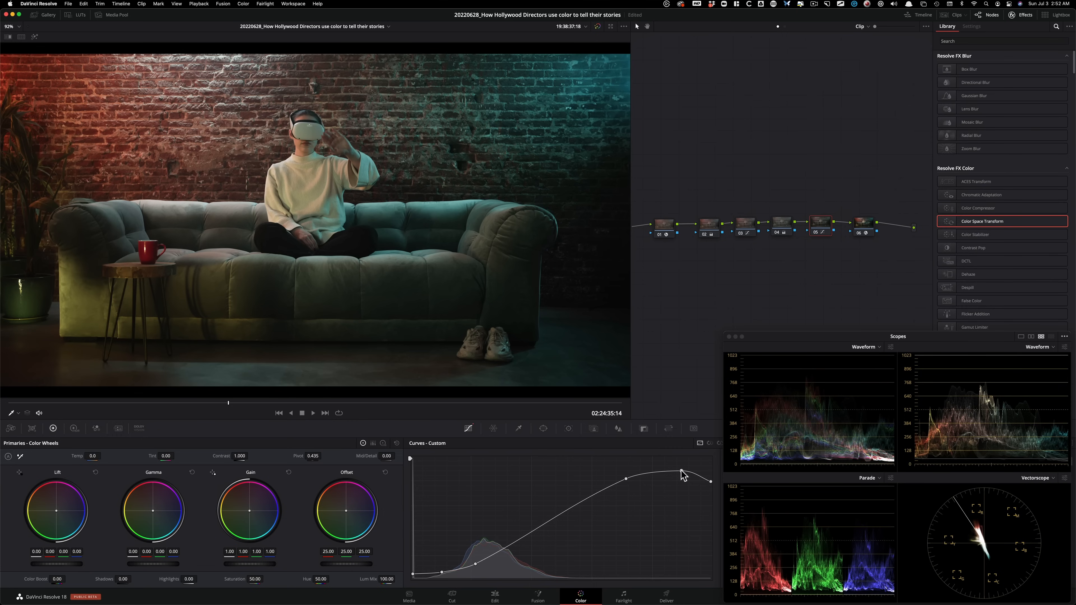
pyautogui.moveTo(681, 471); pyautogui.dragTo(682, 472)
# Move the lower-midtone point of node 05's custom curve up toward the midtones, comparing the node off and on.
pyautogui.moveTo(475, 564); pyautogui.dragTo(479, 561)
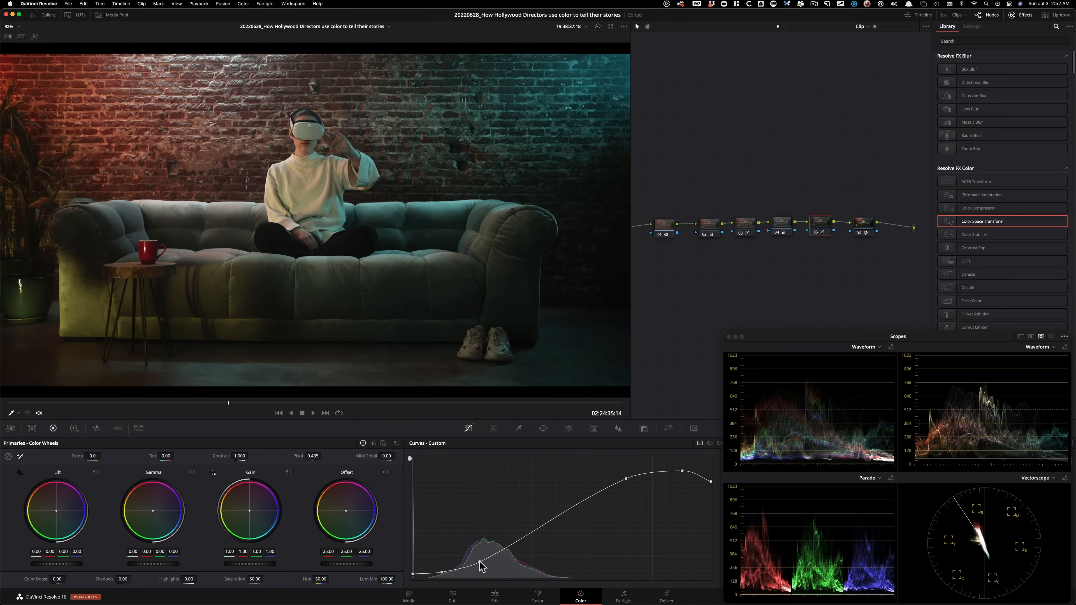
pyautogui.press('super+d')
pyautogui.press('super+d')
pyautogui.moveTo(479, 564); pyautogui.dragTo(498, 552)
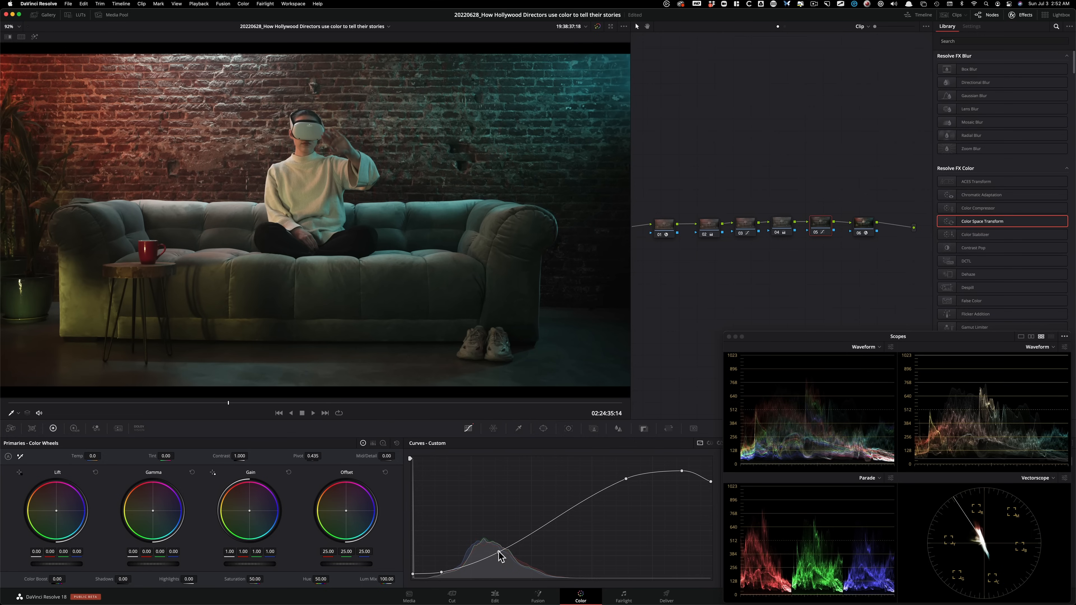
pyautogui.press('super+d')
# Raise the highlight roll-off point of node 05's custom curve slightly and compare the node off and on.
pyautogui.press('super+d')
pyautogui.moveTo(682, 471); pyautogui.dragTo(679, 468)
pyautogui.press('super+d')
pyautogui.press('super+d')
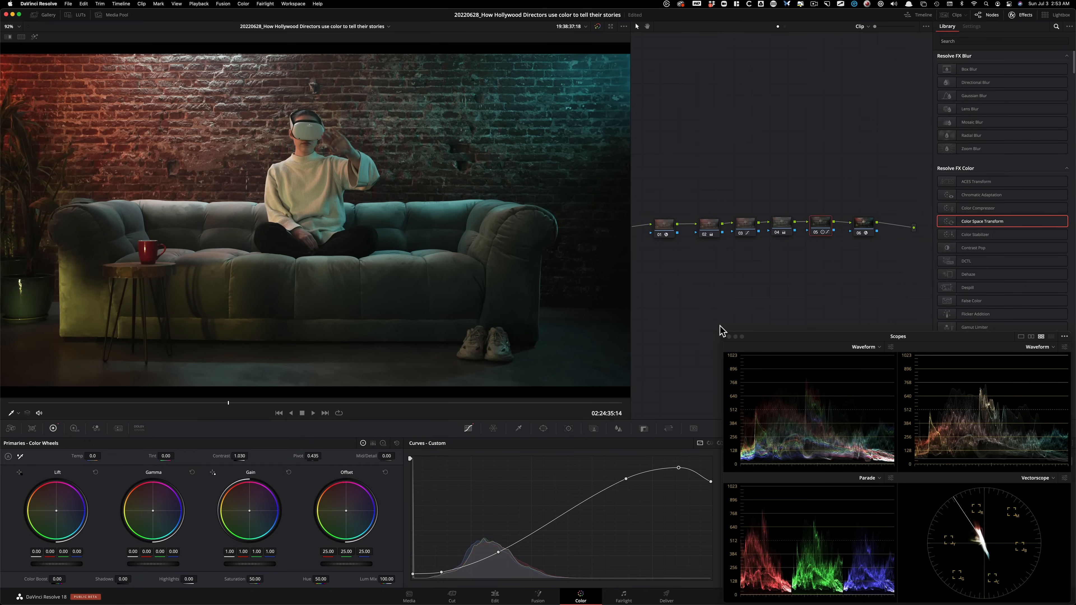
# Set the saturation of node 04 to 37.47.
pyautogui.click(784, 150)
pyautogui.click(773, 229)
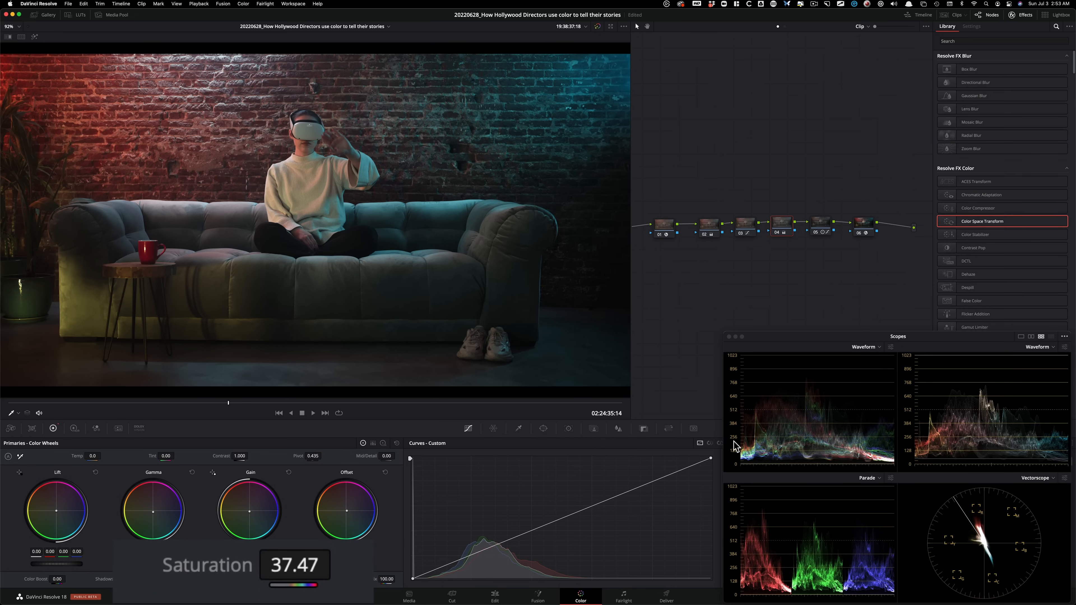
# Reset the lowered cyan-blue point on node 03's Hue Vs Sat curve.
pyautogui.click(719, 444)
pyautogui.click(746, 222)
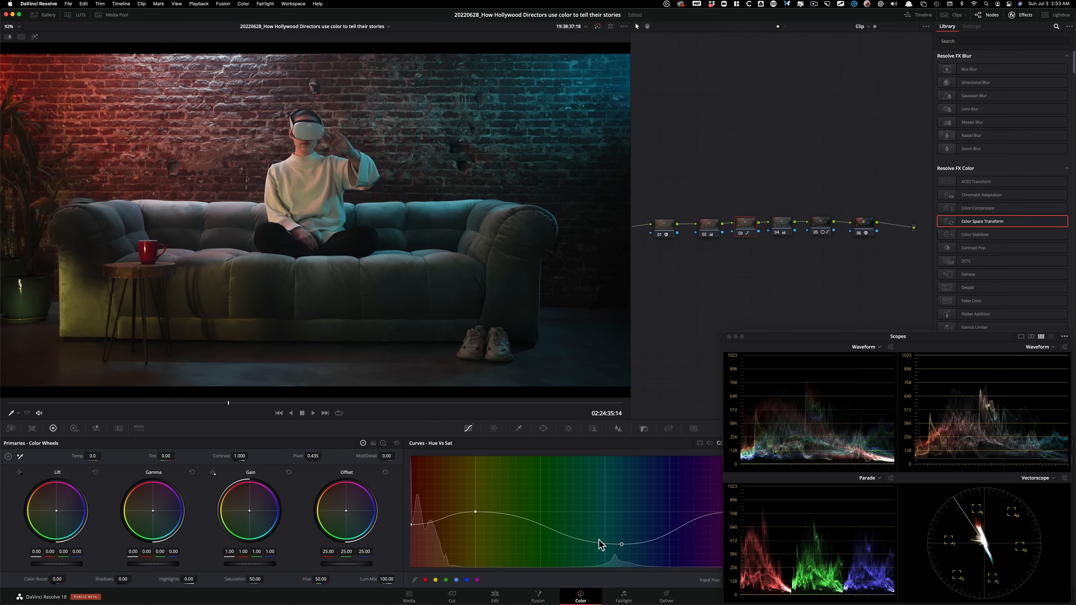
pyautogui.rightClick(622, 544)
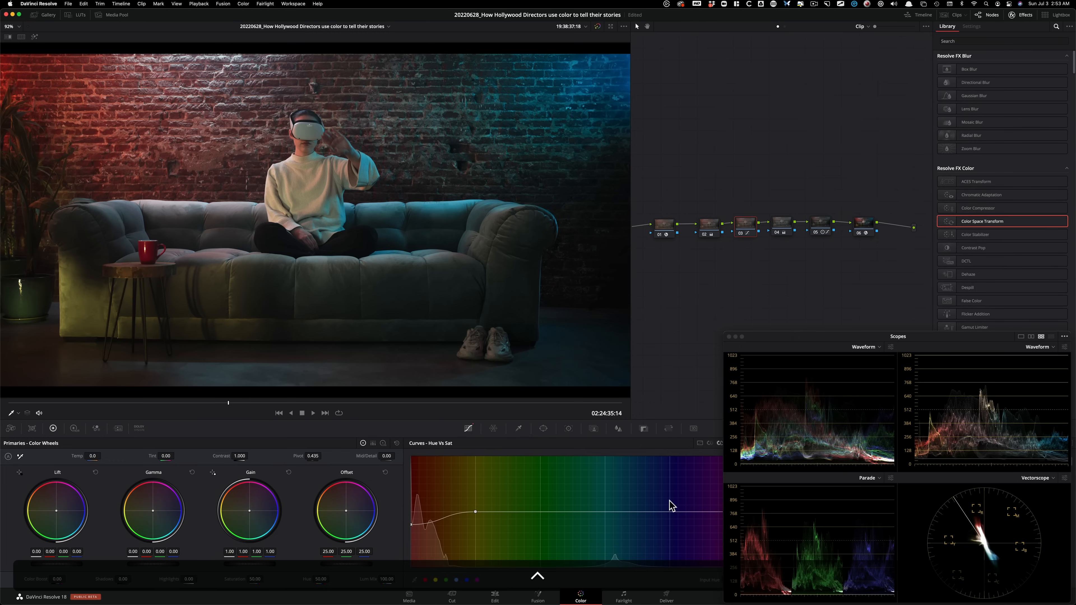
# Flatten node 03's Hue Vs Hue curve from green to blue, leave only a slight dip at cyan, and set the node's saturation to 45.65.
pyautogui.click(711, 443)
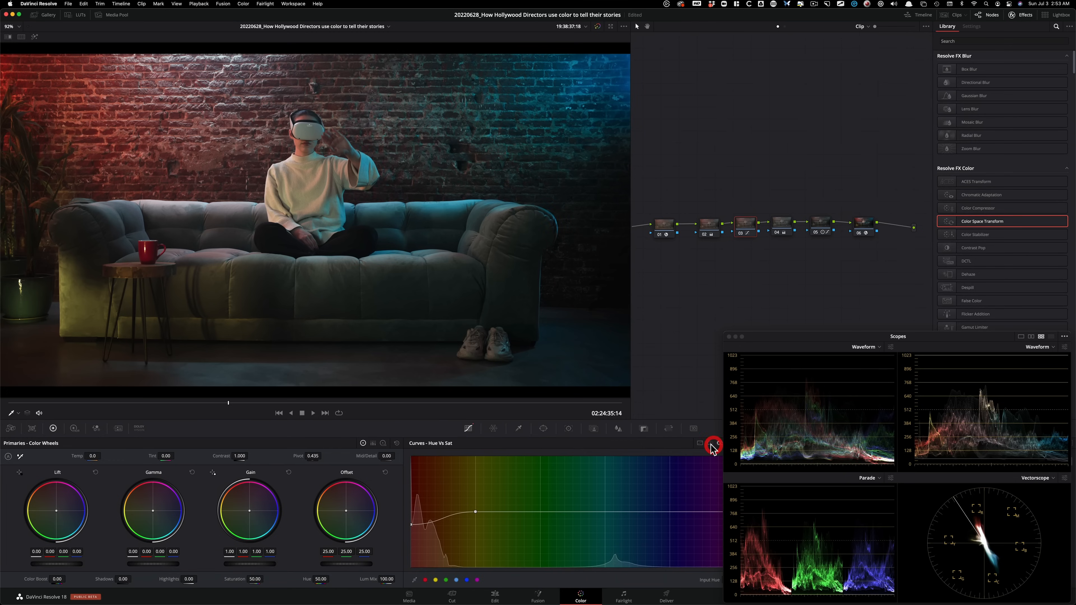
pyautogui.rightClick(605, 516)
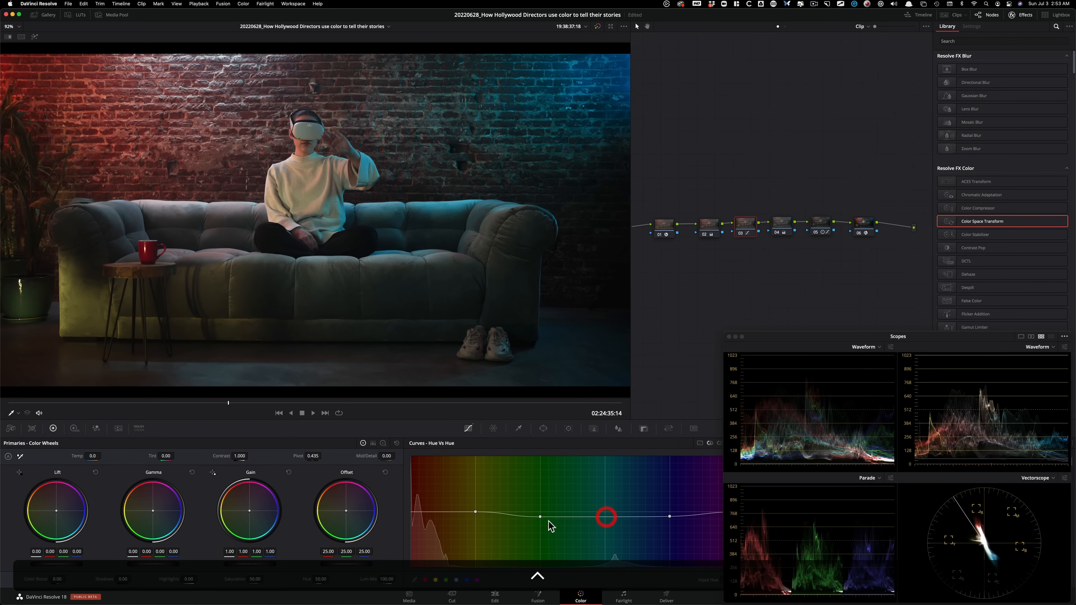
pyautogui.rightClick(540, 516)
pyautogui.rightClick(666, 515)
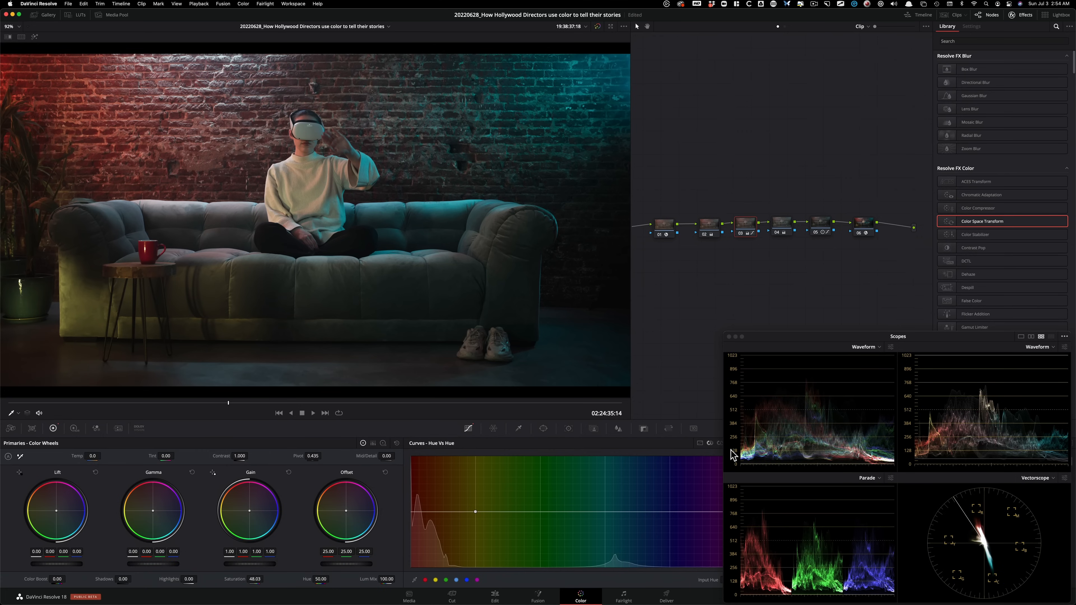
pyautogui.click(710, 443)
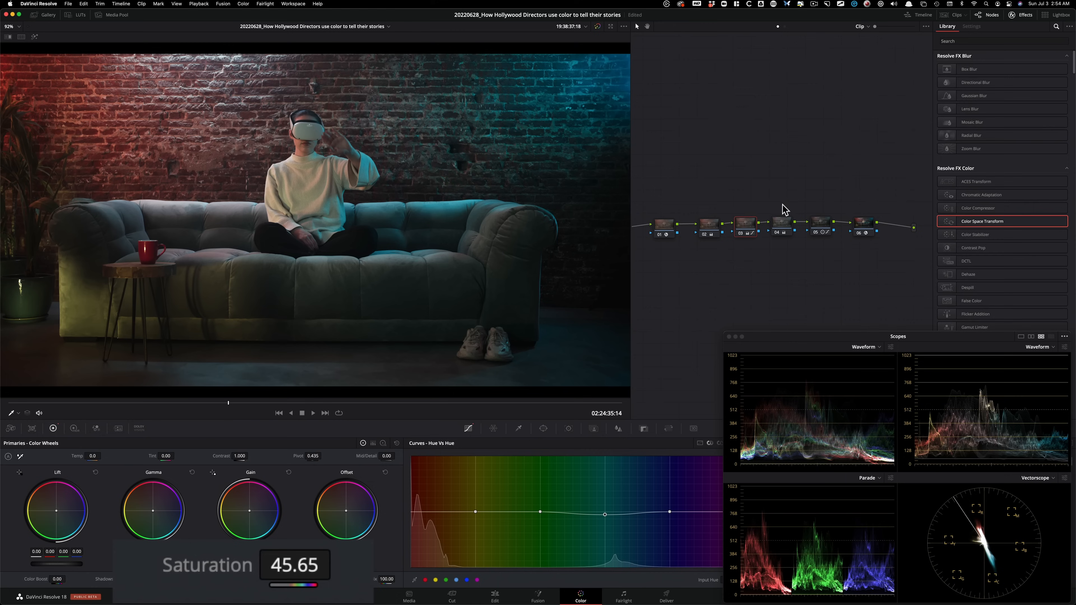
# Adjust the shadow and lower-midtone points of node 05's custom curve and compare the node off and on.
pyautogui.click(820, 223)
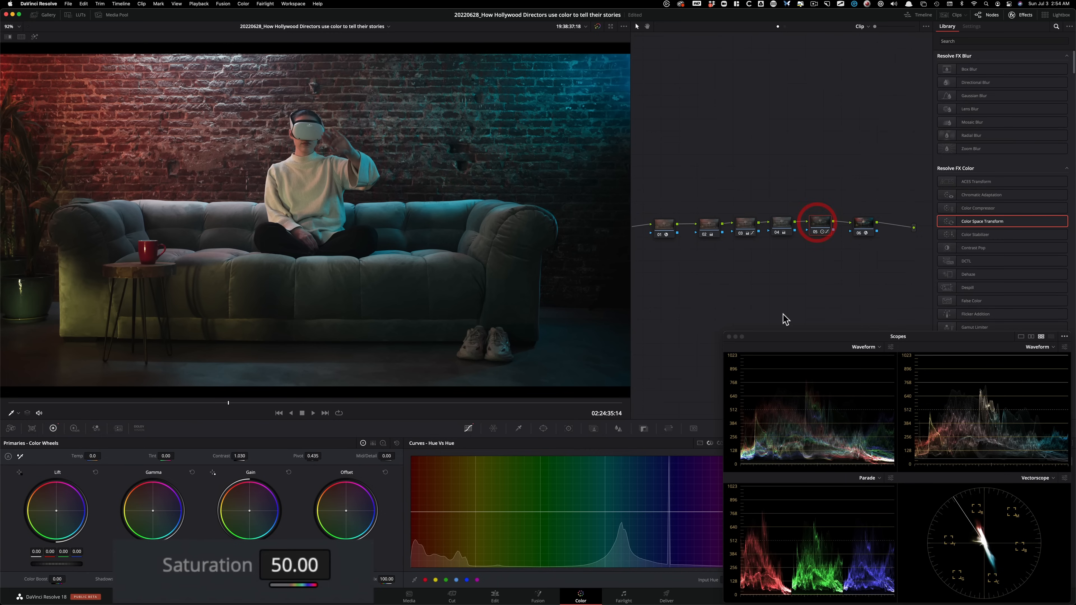
pyautogui.click(700, 442)
pyautogui.moveTo(442, 576); pyautogui.dragTo(500, 554)
pyautogui.press('super+d')
pyautogui.press('super+d')
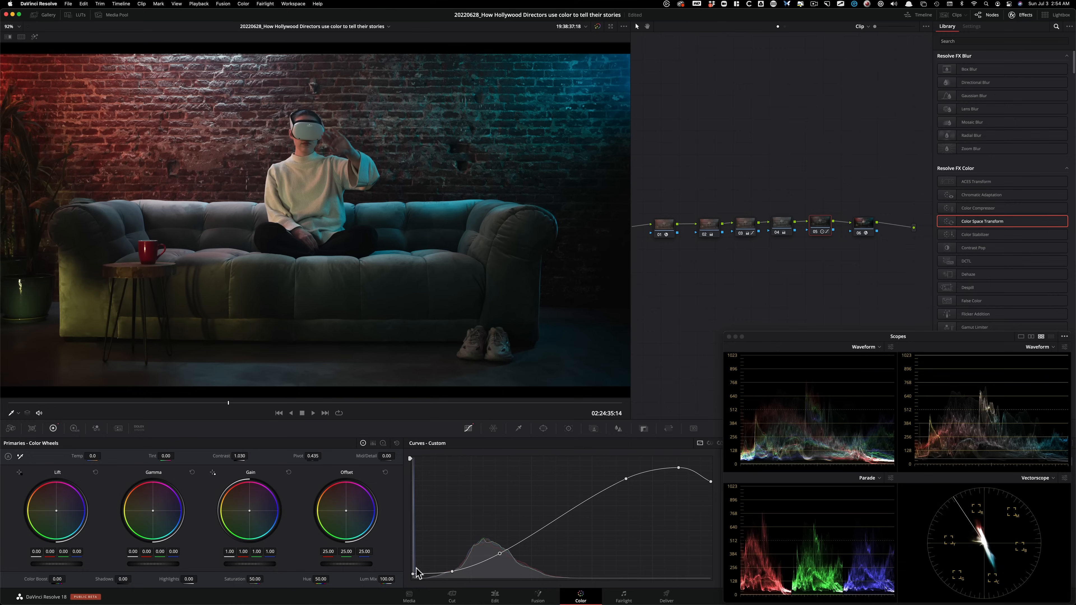
# Lift the shadow point of node 05's custom curve slightly and fine-tune its position, comparing the node off and on.
pyautogui.moveTo(412, 574); pyautogui.dragTo(453, 569)
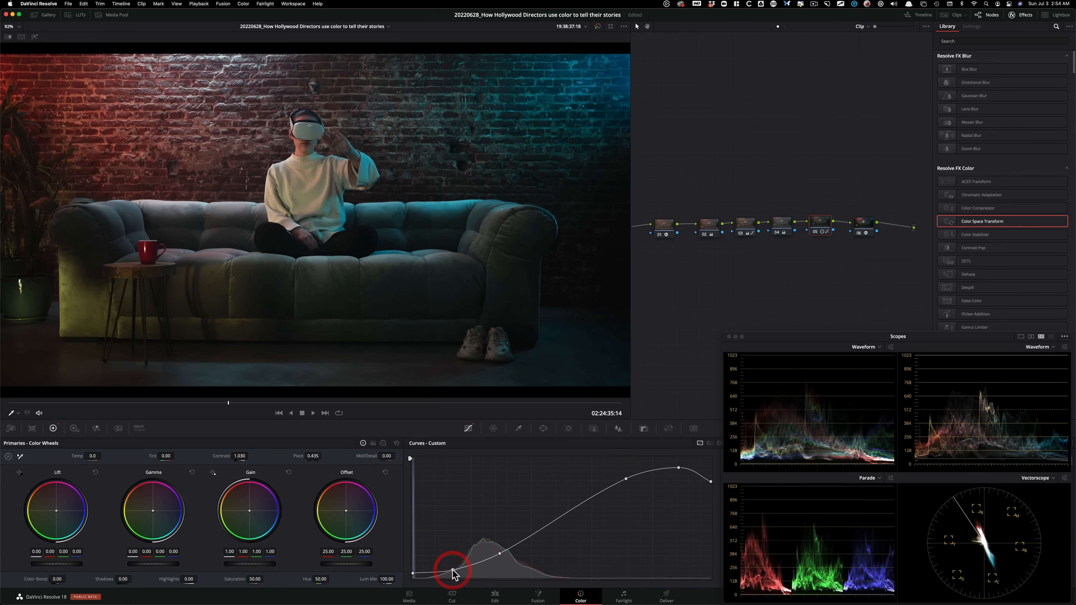
pyautogui.press('super+d')
pyautogui.press('super+d')
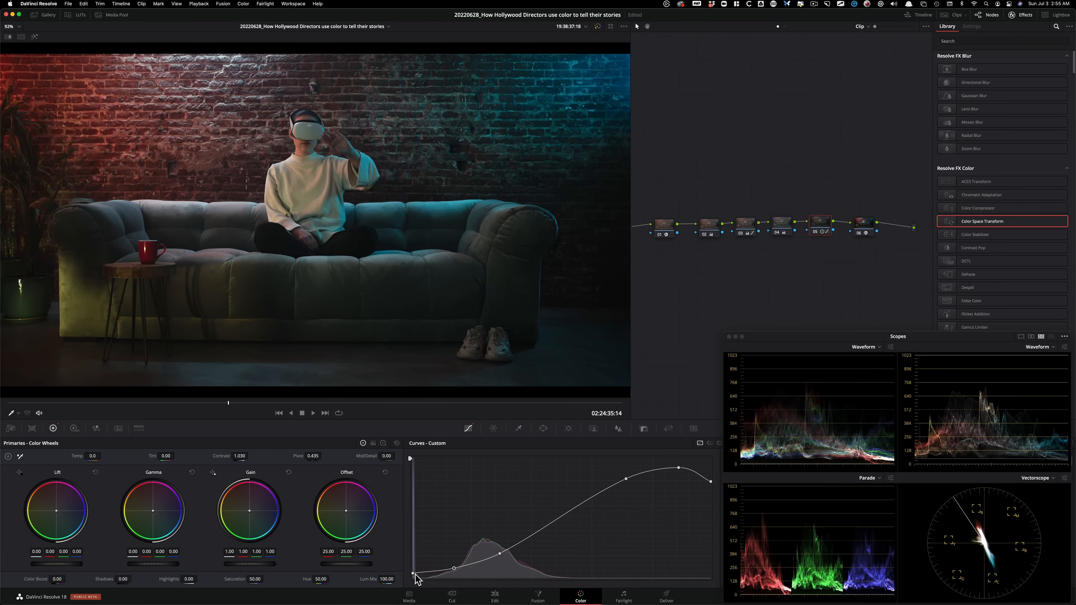
pyautogui.moveTo(454, 570); pyautogui.dragTo(457, 569)
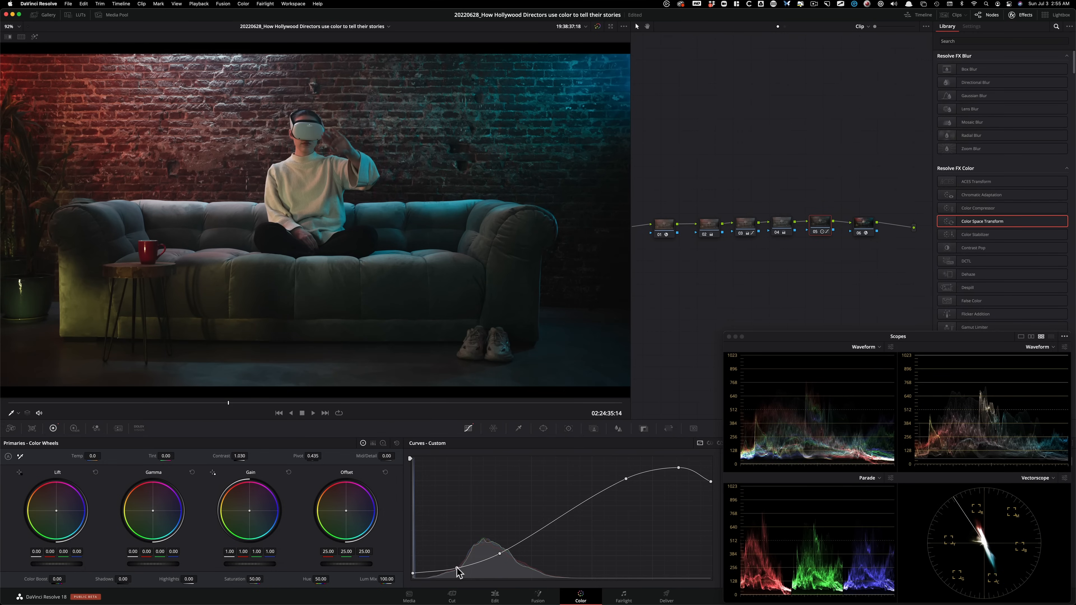
pyautogui.press('super+d')
pyautogui.press('super+d')
# Select both stills in the Stills 6 album and compare their grades with the current one in a split screen.
pyautogui.click(45, 16)
pyautogui.click(93, 48)
pyautogui.keyDown('shift'); pyautogui.click(146, 48); pyautogui.keyUp('shift')
pyautogui.press('alt+super+w')
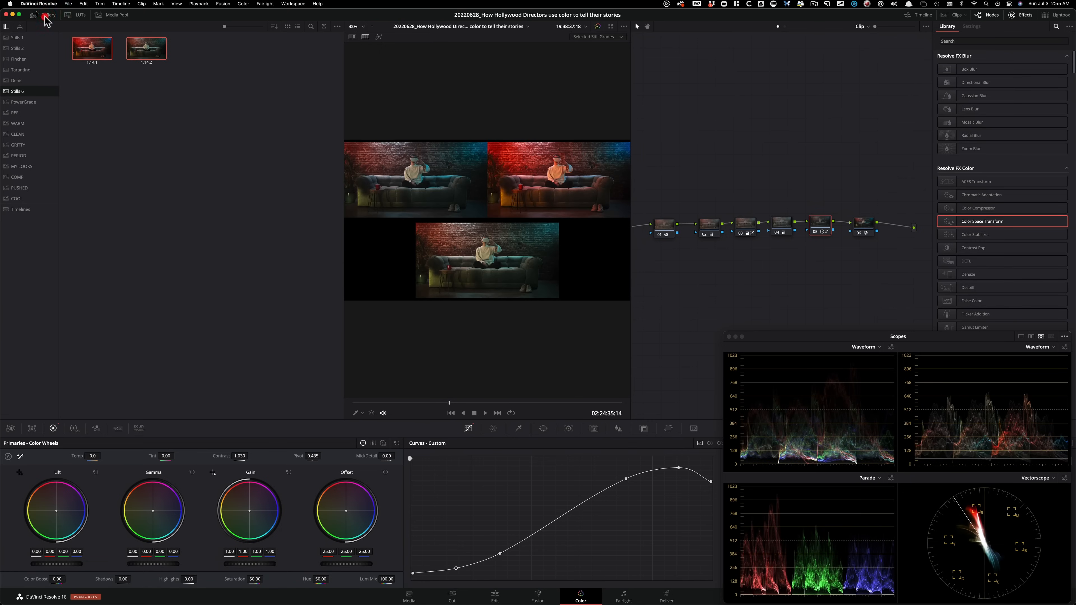
pyautogui.click(47, 15)
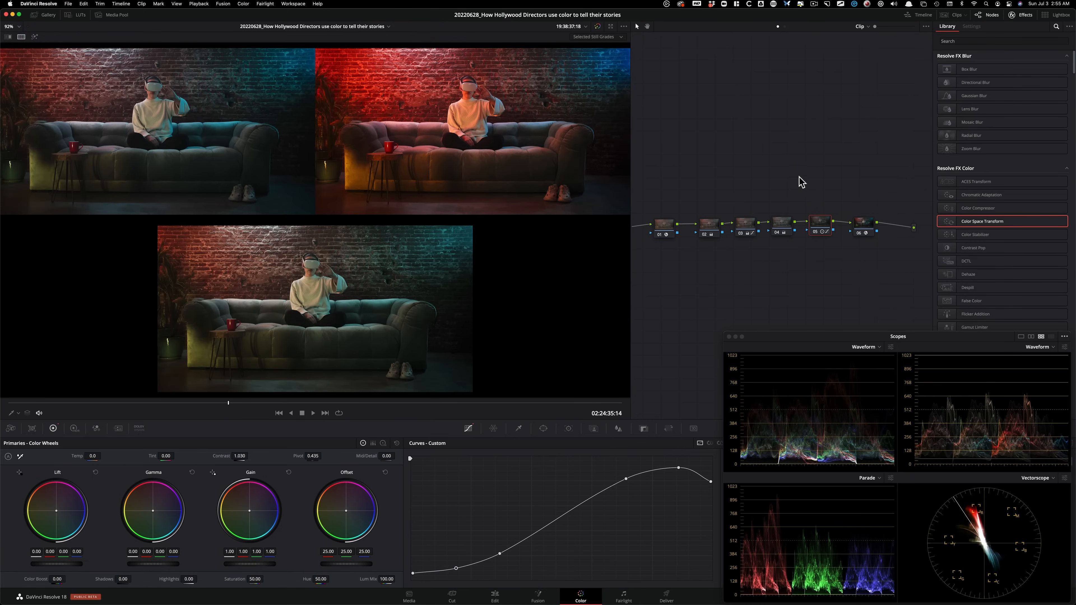
# Enlarge the viewer and examine the three sofa grades side by side.
pyautogui.hotkey('shift', 'f')
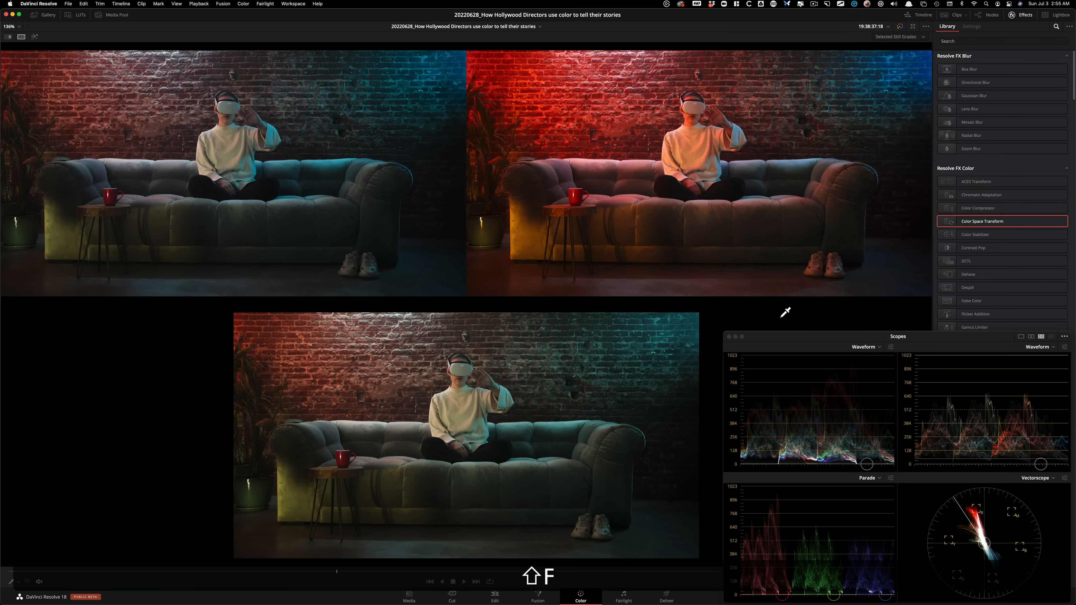
pyautogui.click(1022, 15)
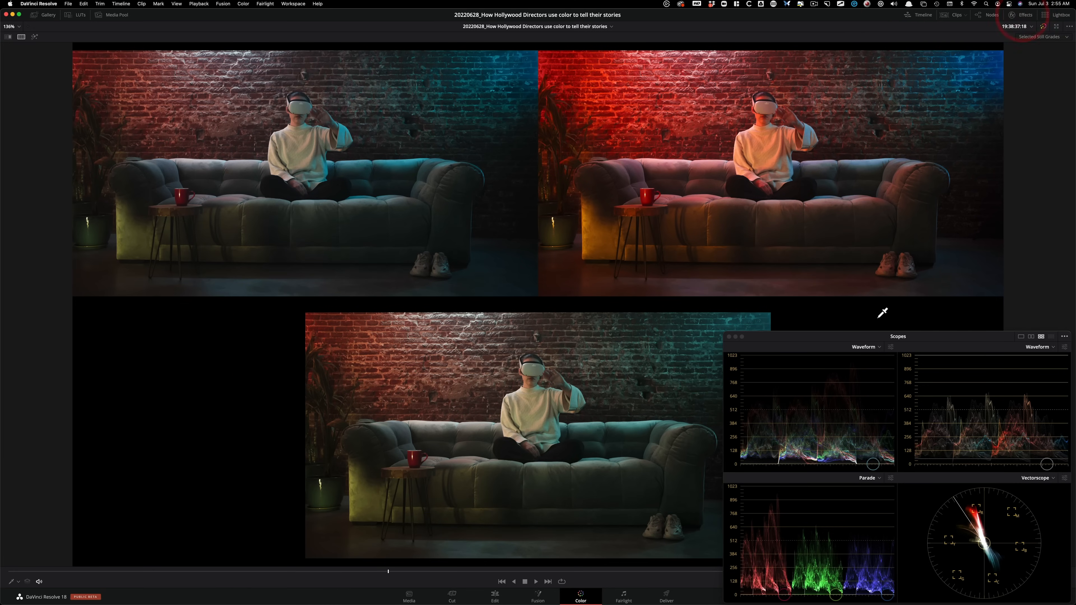
pyautogui.click(1022, 14)
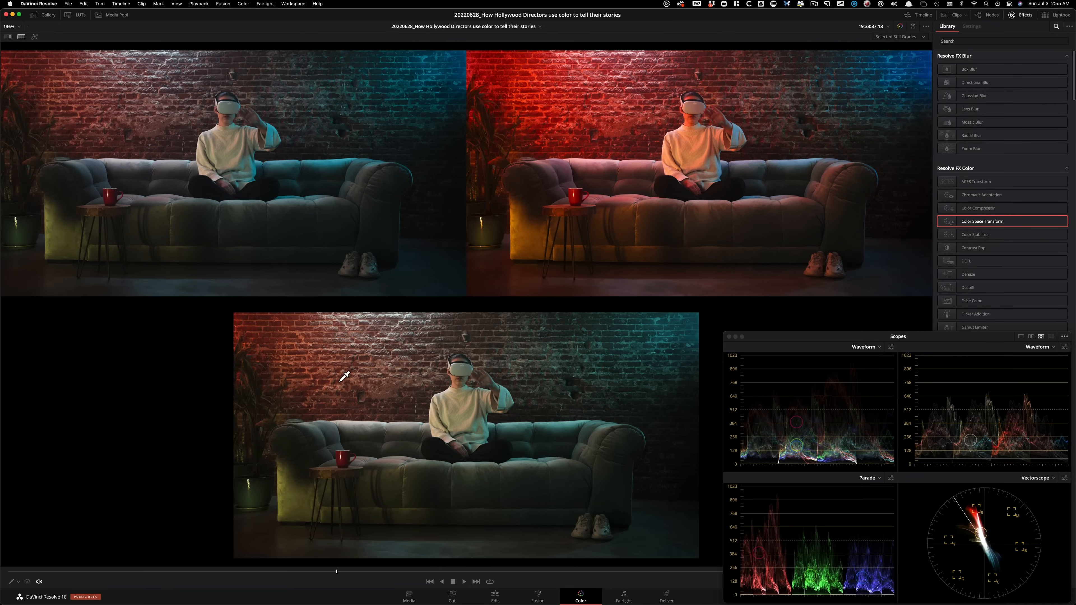
# Return to the start of the sofa clip and compare its grade versions in a split screen.
pyautogui.press('Down')
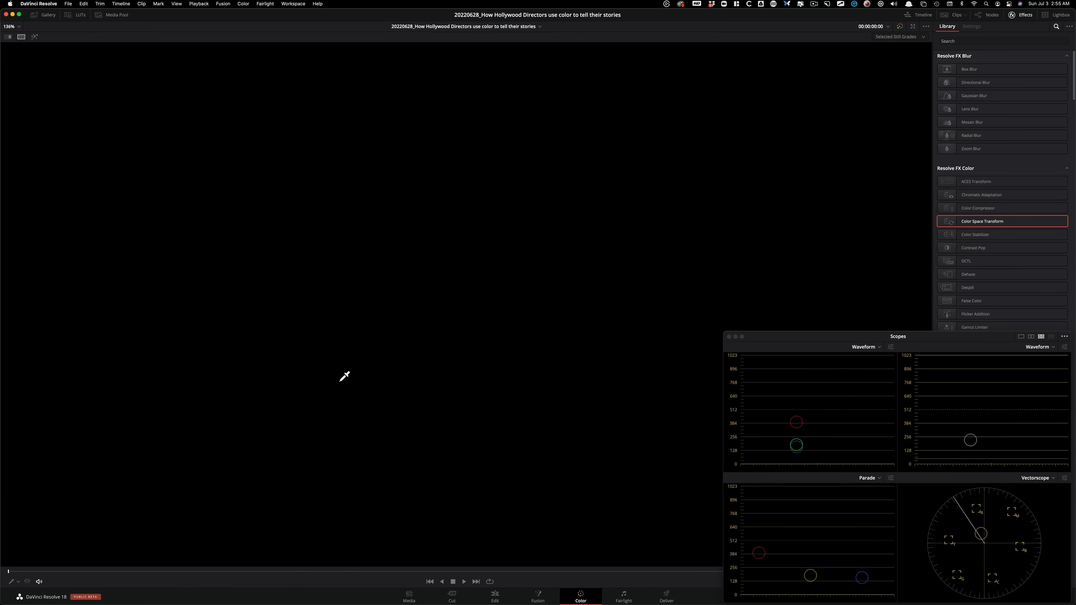
pyautogui.press('Down')
pyautogui.hotkey('alt', 'shift', "'")
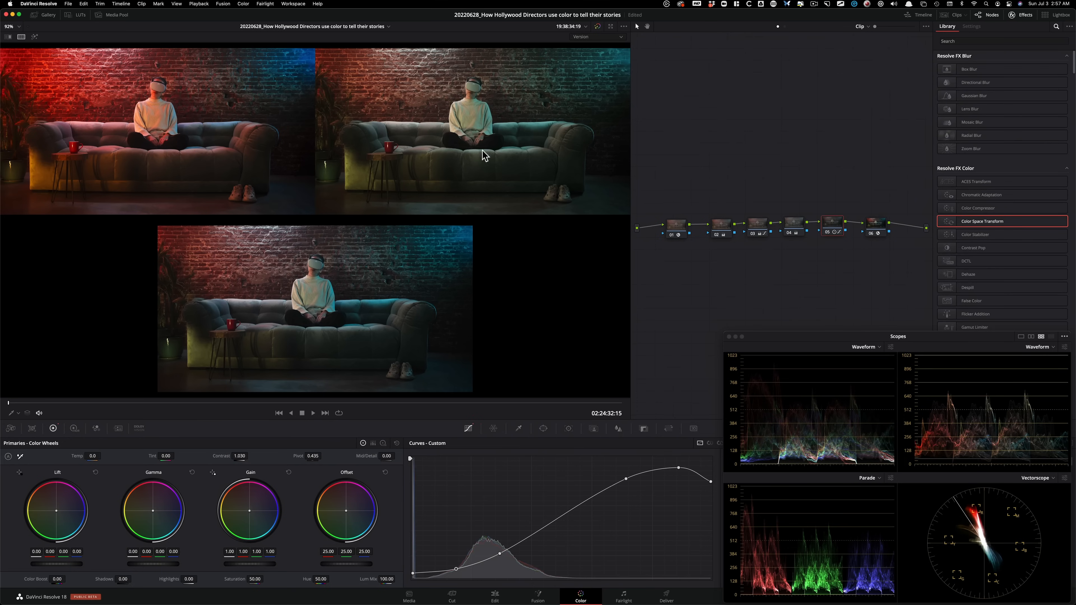
# In the green version, set node 04's saturation to 27.20 and gain to 0.96 red, 1.06 green and 1.03 blue, checking the grades enlarged.
pyautogui.hotkey('shift', ';')
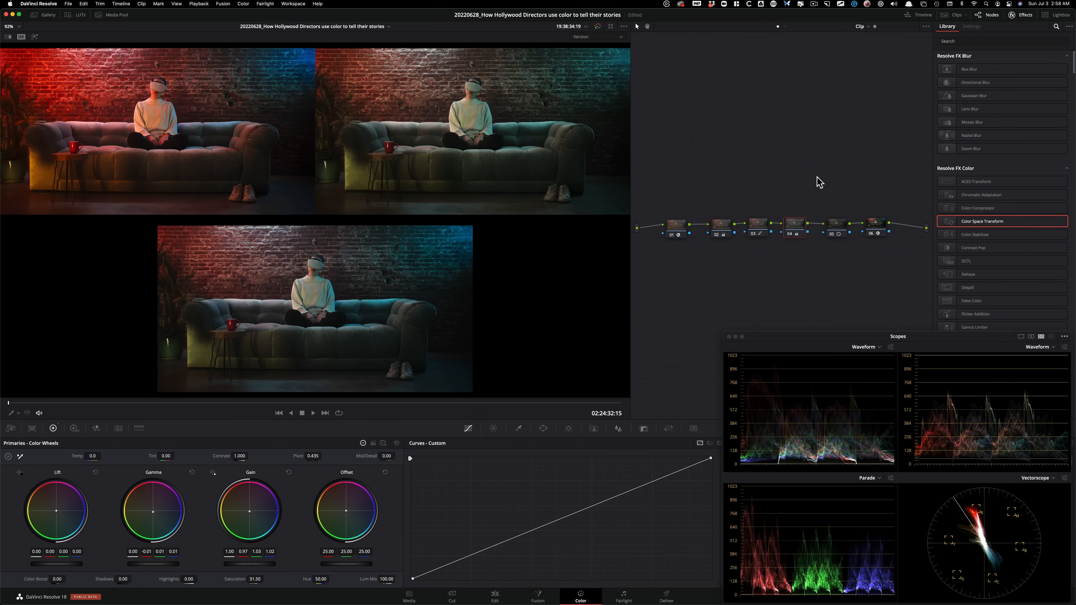
pyautogui.hotkey('shift', 'f')
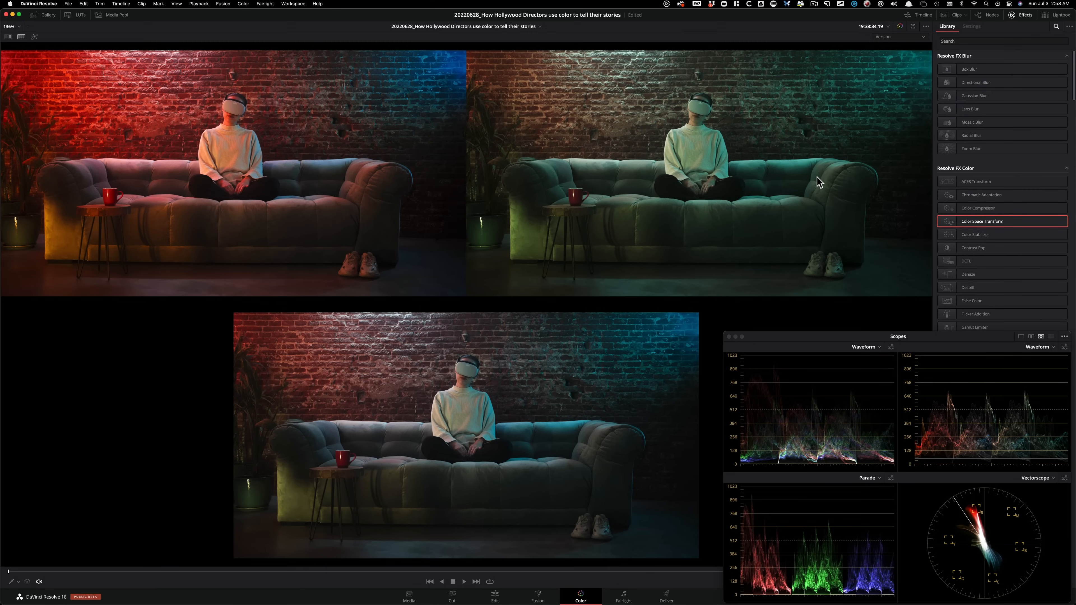
pyautogui.hotkey('shift', 'f')
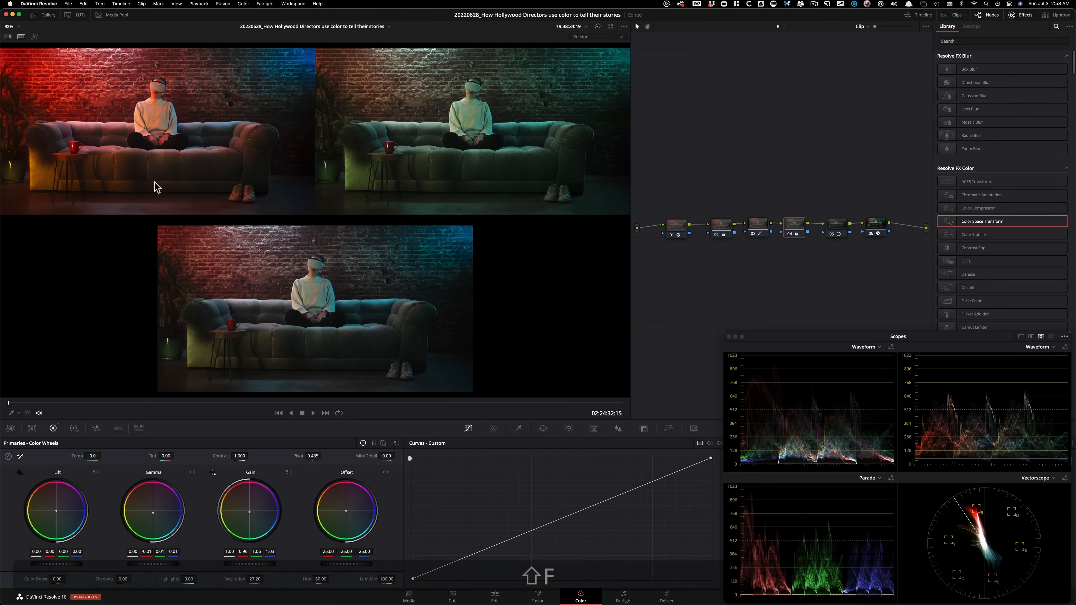
pyautogui.hotkey('shift', 'f')
pyautogui.hotkey('shift', 'f')
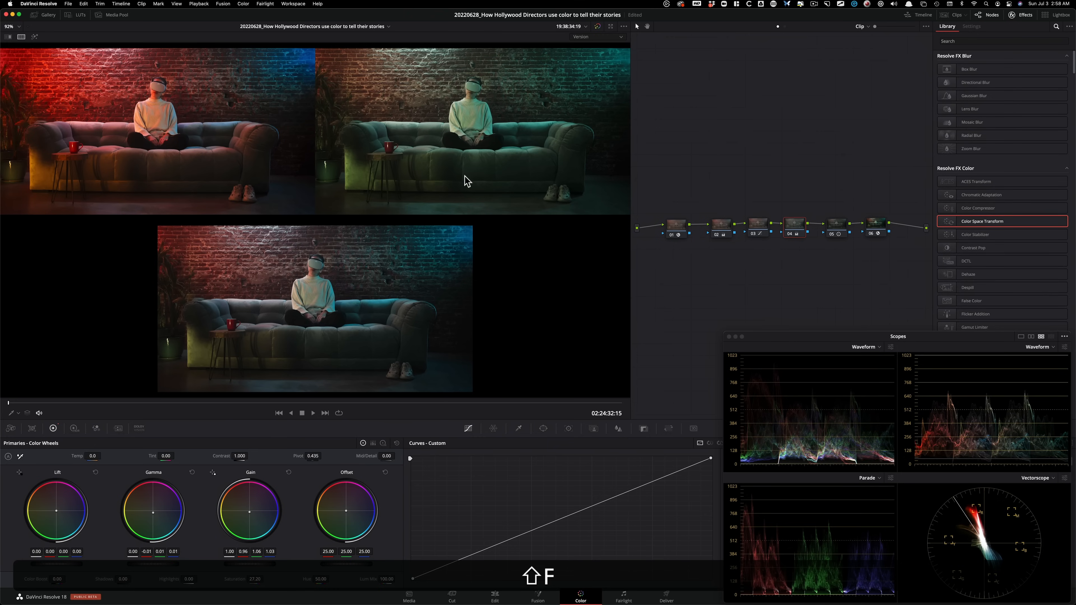
# Show the clip thumbnails, select sofa clip 05 and green office clip 06, and compare the selected clips in the split screen.
pyautogui.click(944, 14)
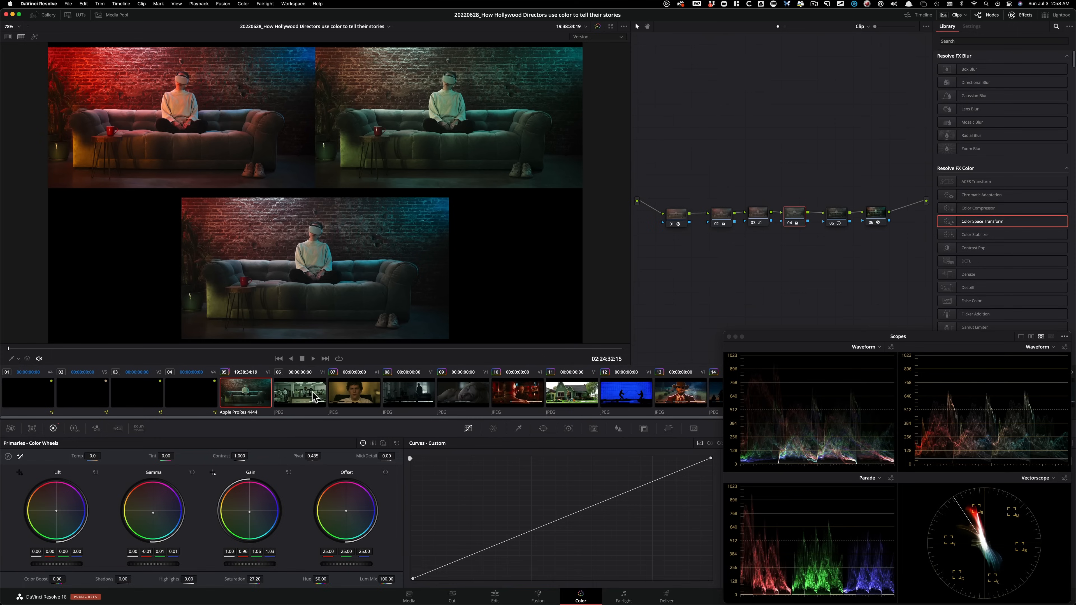
pyautogui.press('alt')
pyautogui.keyDown('alt'); pyautogui.click(305, 398); pyautogui.keyUp('alt')
pyautogui.keyDown('alt'); pyautogui.keyDown('super'); pyautogui.click(244, 401); pyautogui.keyUp('super'); pyautogui.keyUp('alt')
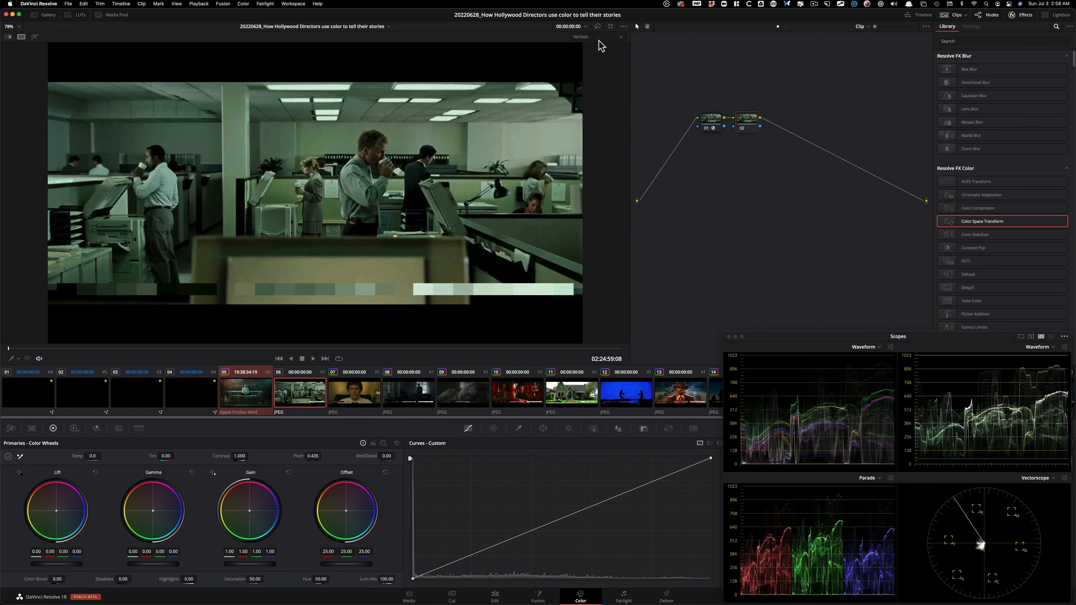
pyautogui.click(597, 38)
pyautogui.click(609, 85)
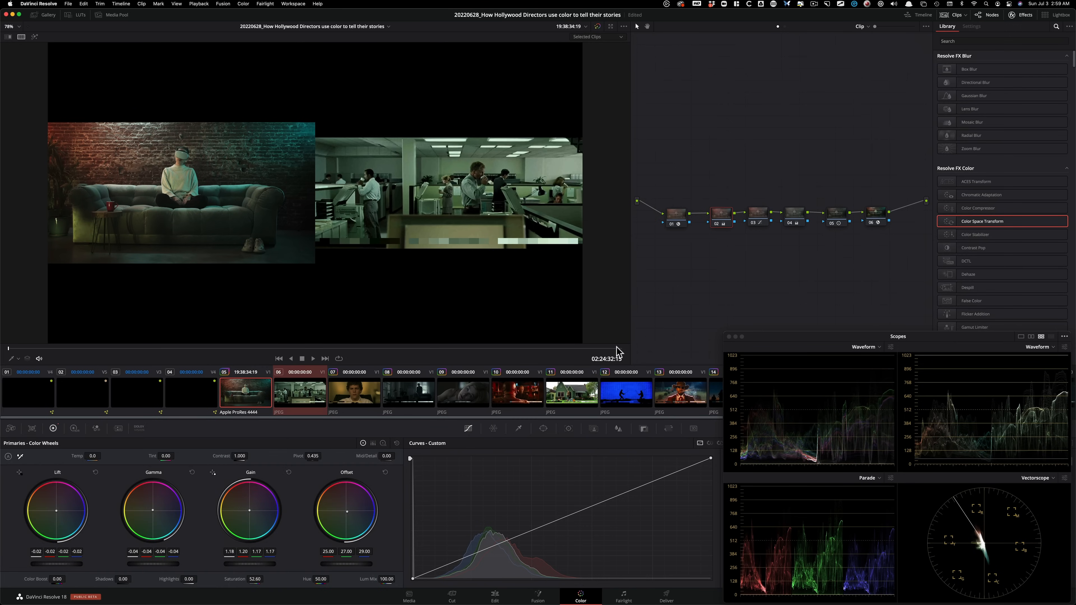
# Switch the sofa clip to its red-and-blue grade version and compare it with clips 06 and 10 in the split screen.
pyautogui.press('super+alt+w')
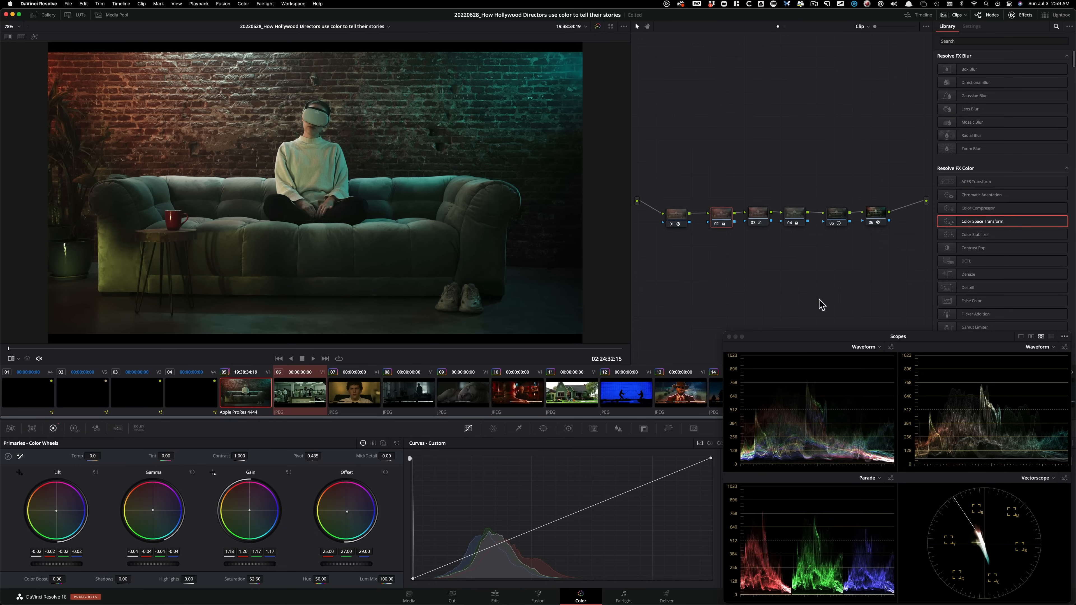
pyautogui.press('super+n')
pyautogui.press('super+b')
pyautogui.press('super+n')
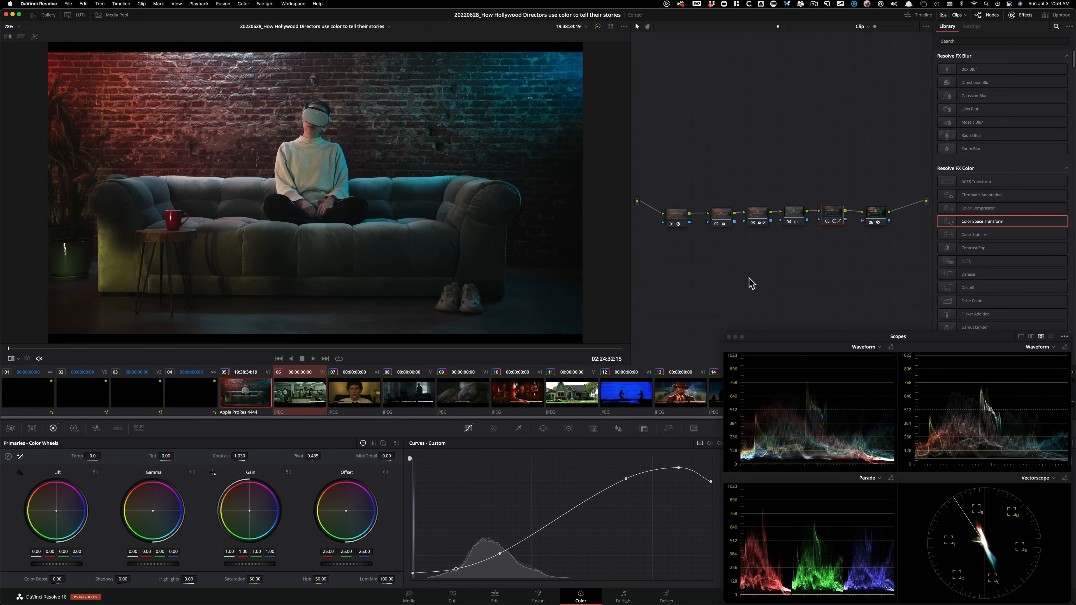
pyautogui.press('super+b')
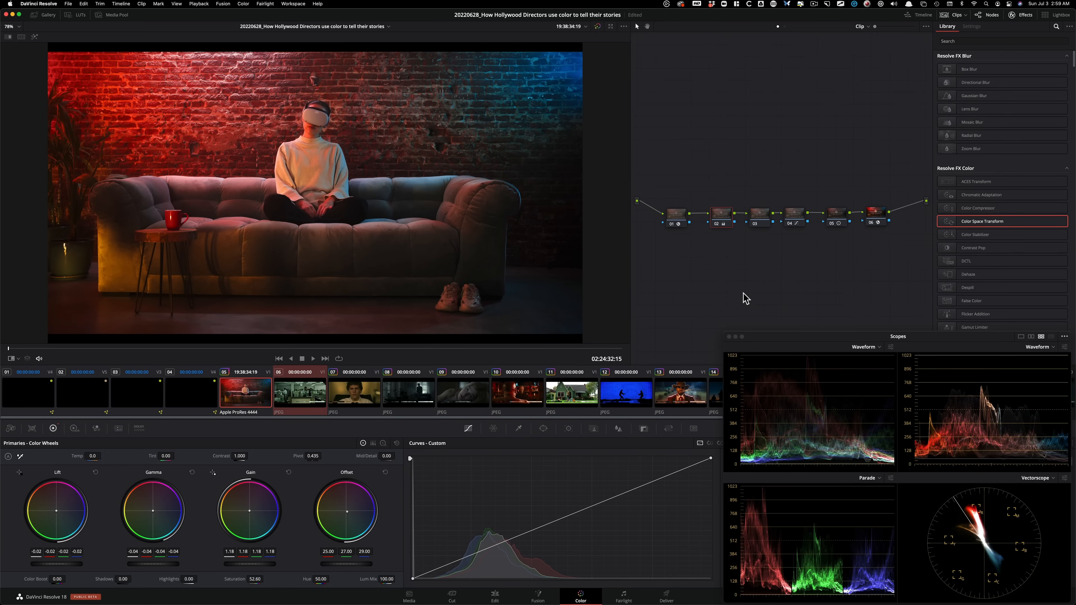
pyautogui.keyDown('super'); pyautogui.click(517, 393); pyautogui.keyUp('super')
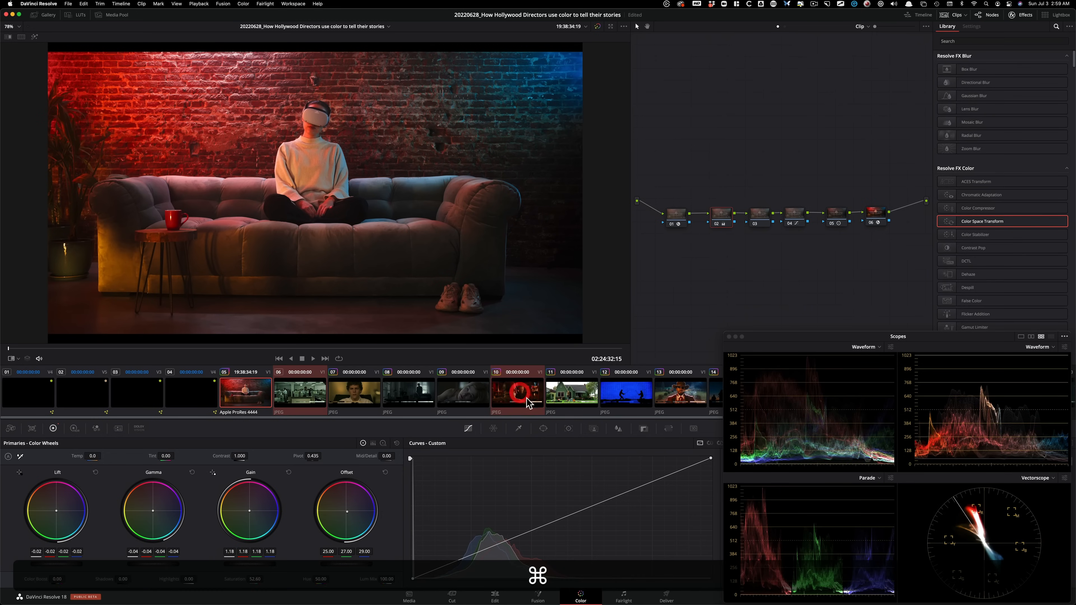
pyautogui.press('alt+super+w')
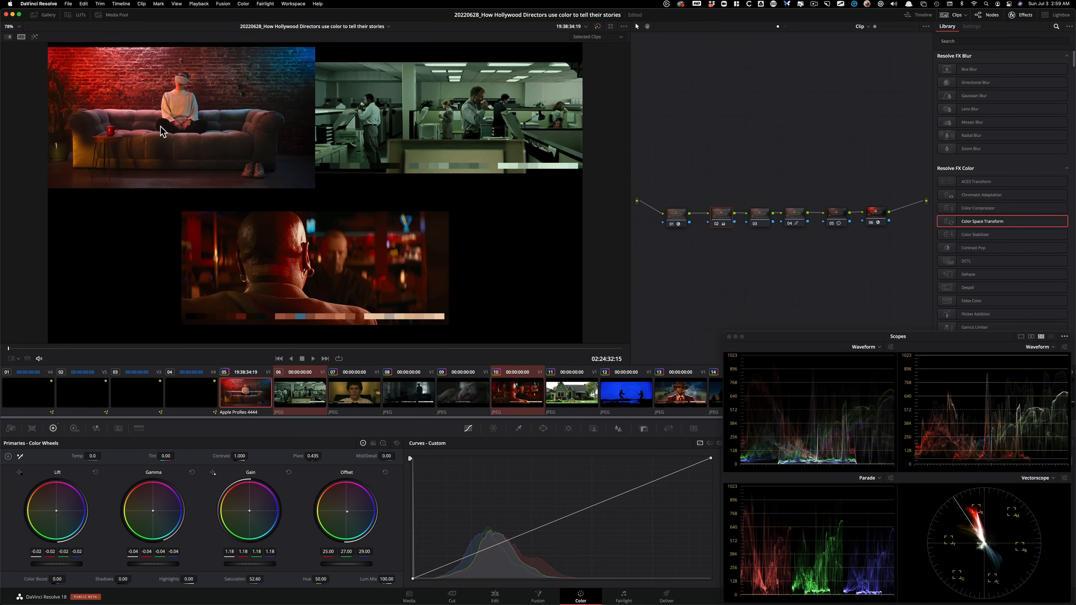
# Reduce the saturation of the reds in node 04 with the Hue Vs Sat curve, keeping yellow anchored.
pyautogui.click(760, 216)
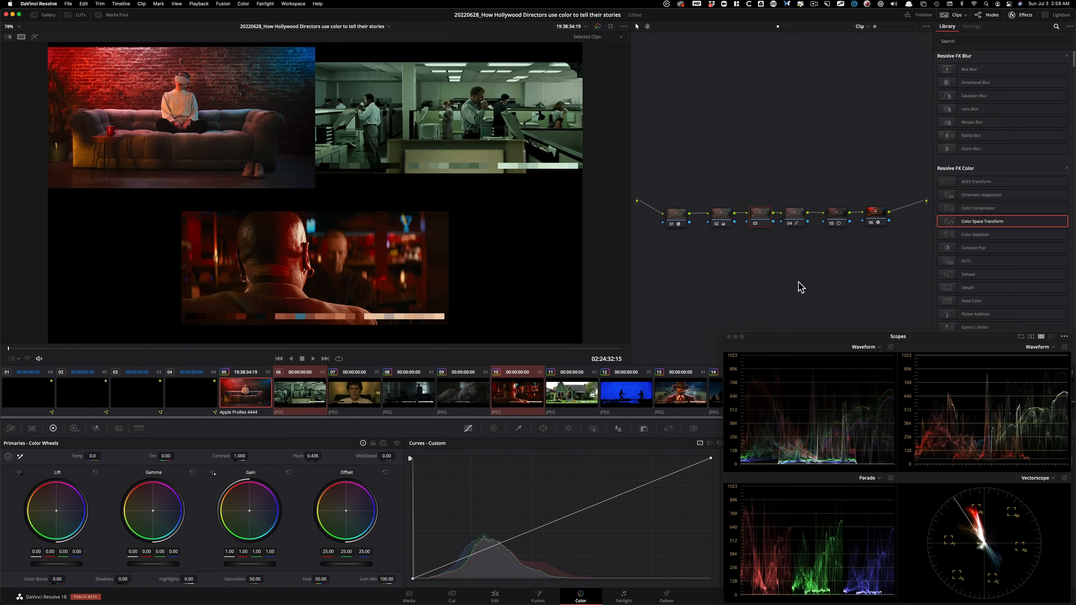
pyautogui.hotkey('alt', 'Right')
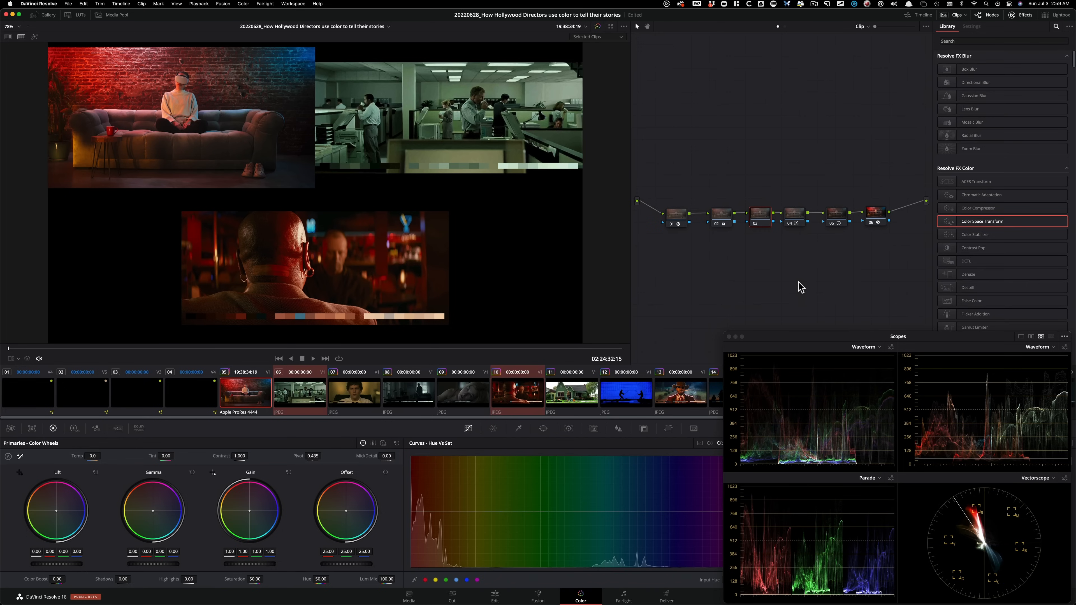
pyautogui.hotkey('shift', "'")
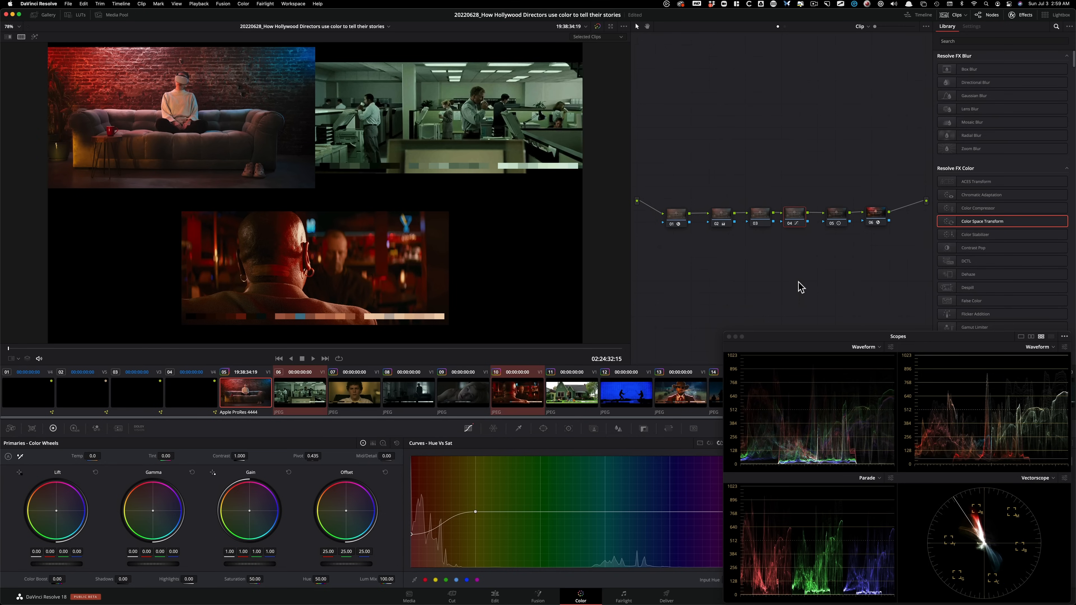
# Set node 02's gamma to -0.06, gain to 1.24 and saturation to 45.93, checking the sofa shot alone and beside the reference clips.
pyautogui.click(718, 220)
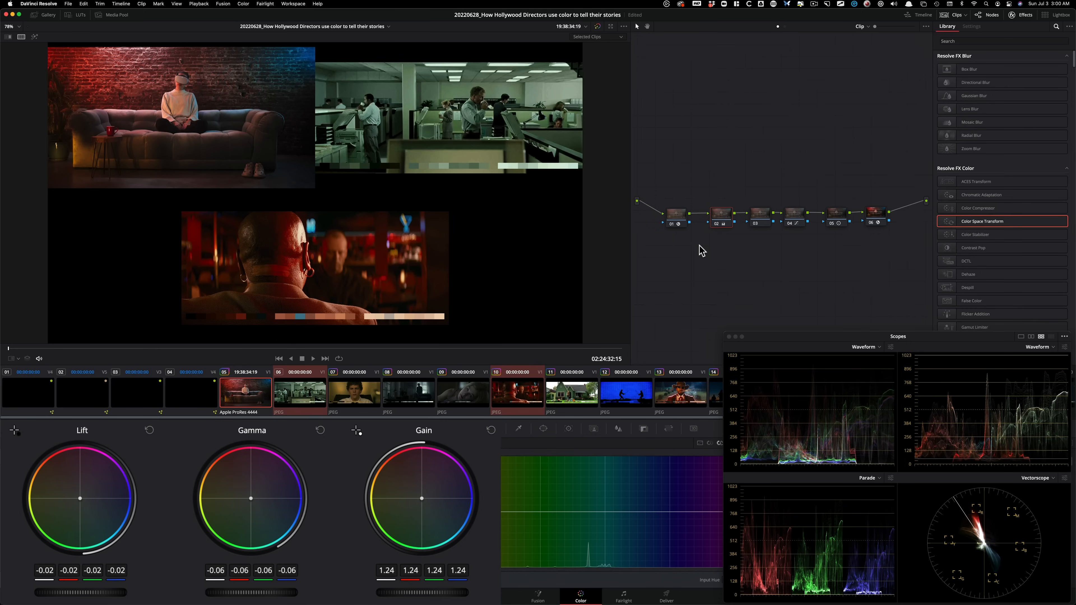
pyautogui.click(21, 36)
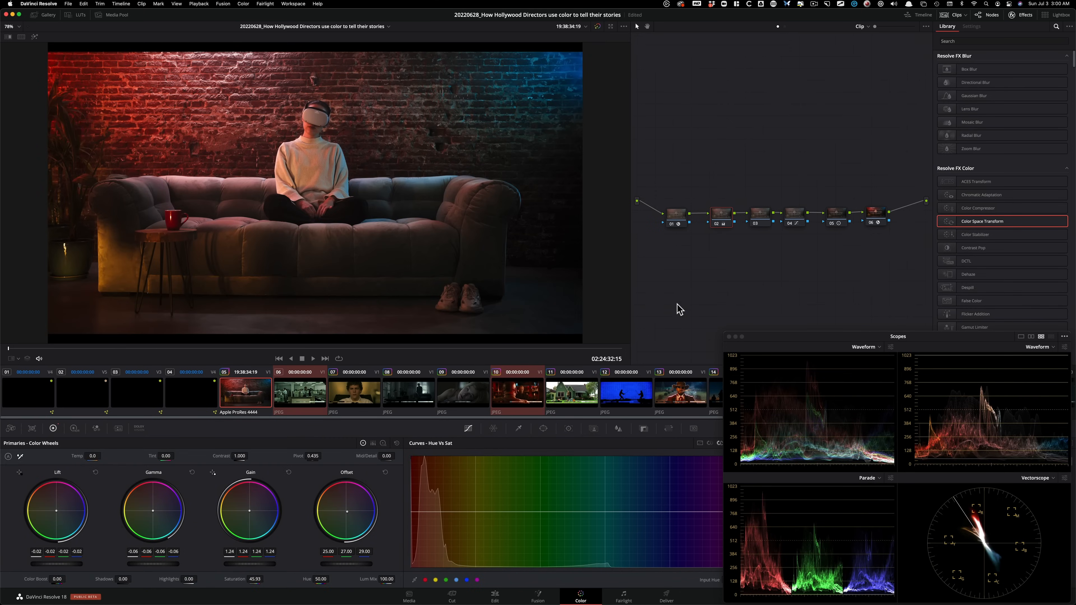
pyautogui.press('alt+super+w')
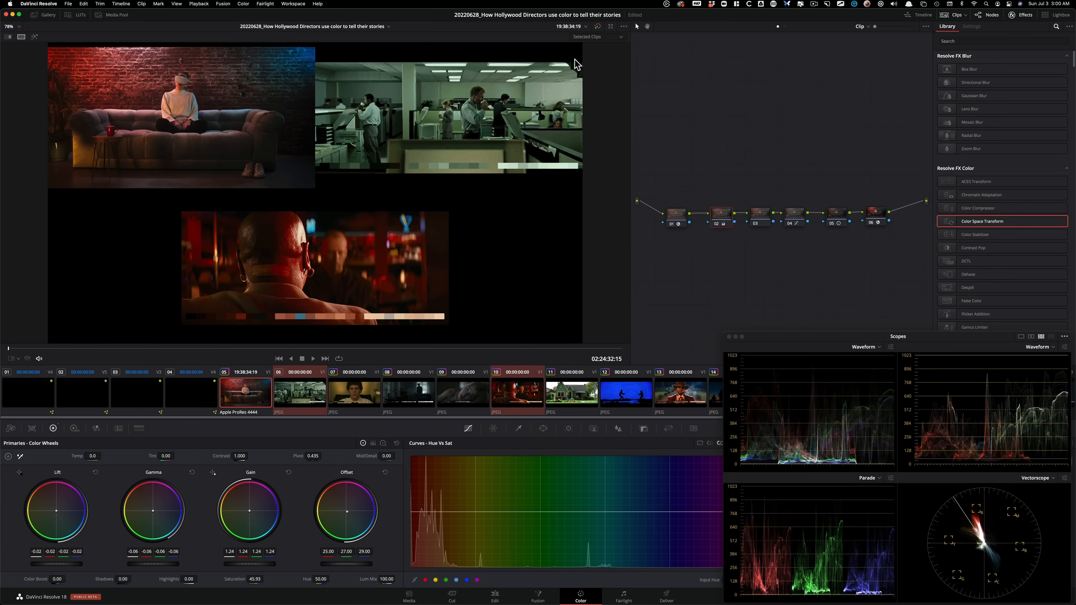
# Compare the sofa clip's three grade versions in the split screen and examine them in the enlarged viewer.
pyautogui.click(597, 37)
pyautogui.click(606, 120)
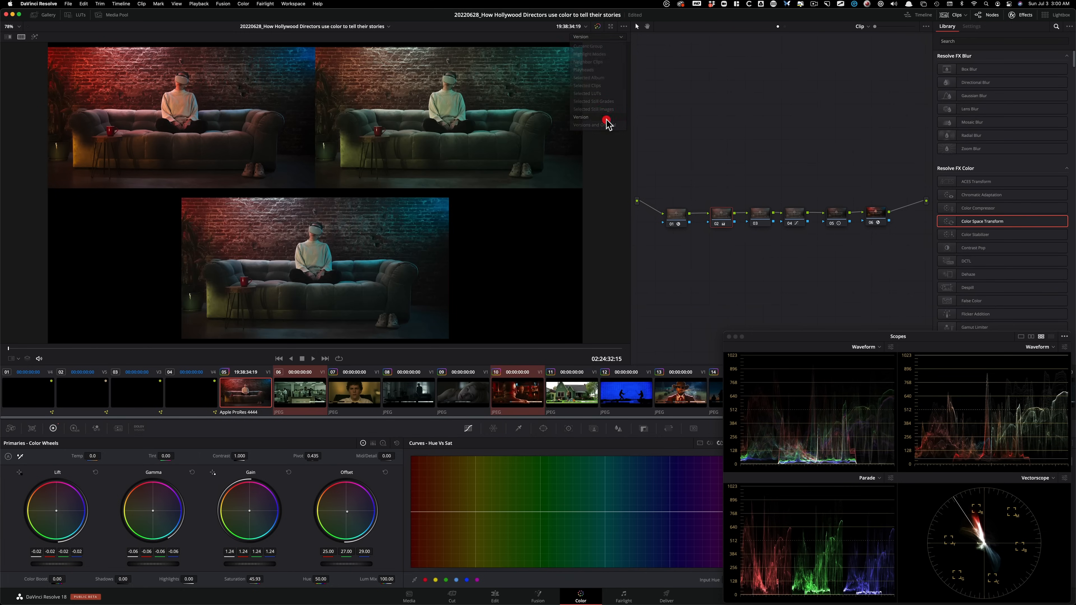
pyautogui.hotkey('shift', 'f')
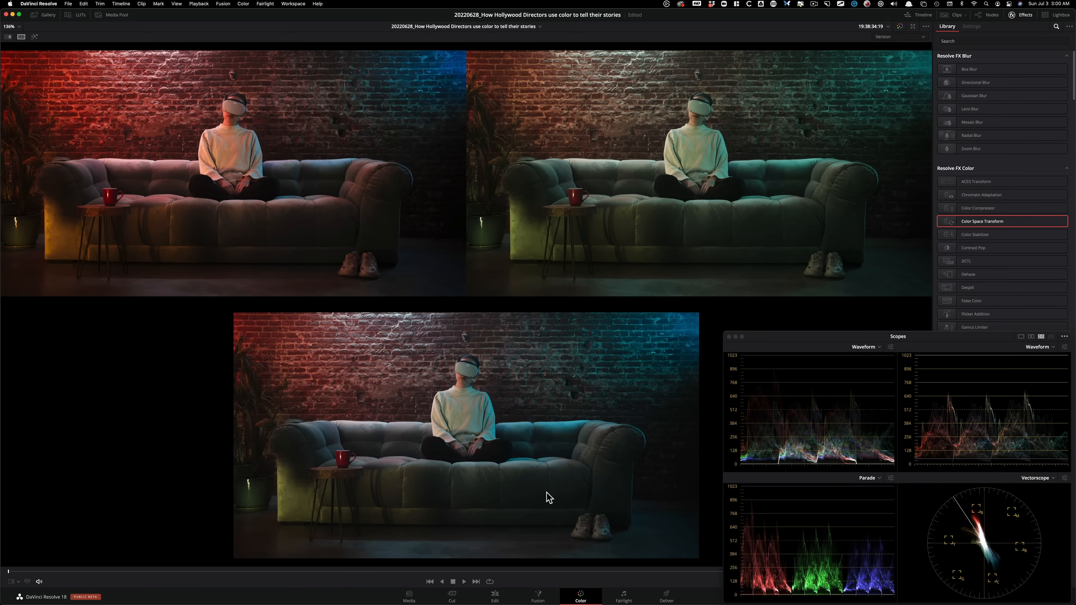
pyautogui.hotkey('shift', 'f')
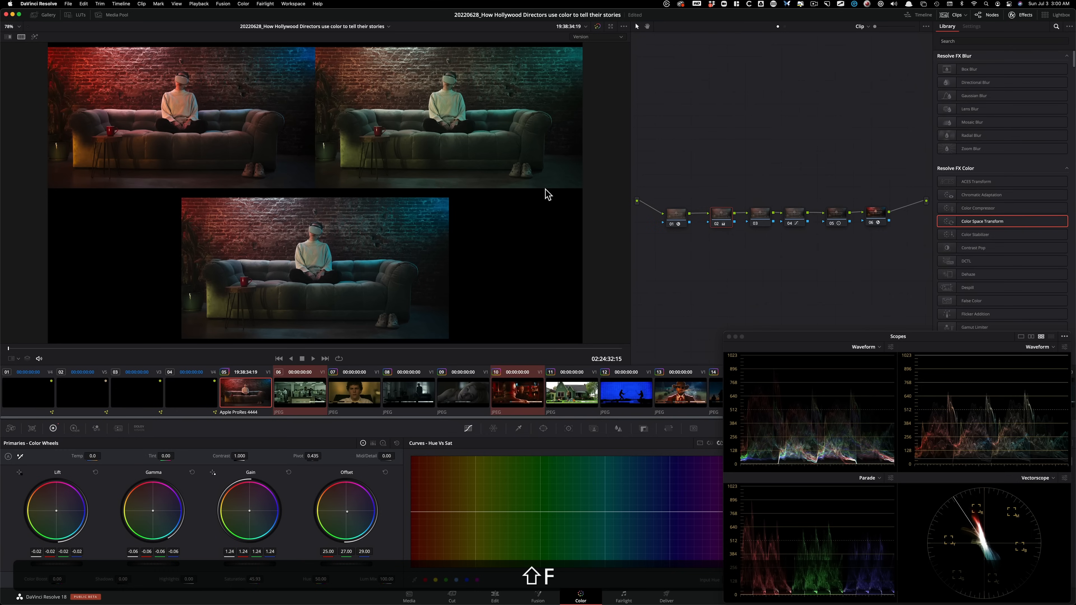
pyautogui.click(748, 306)
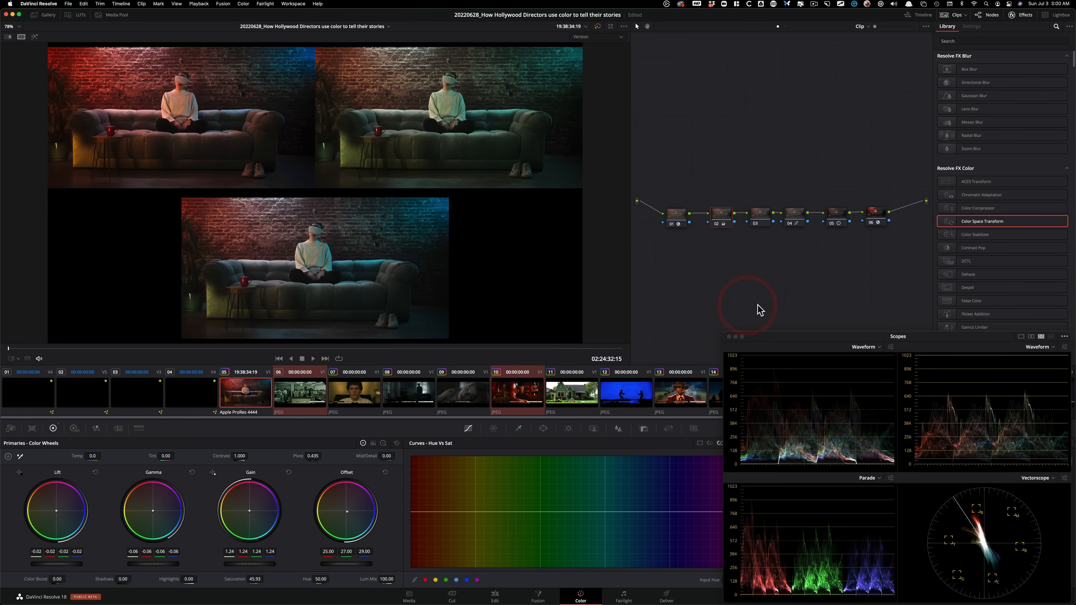